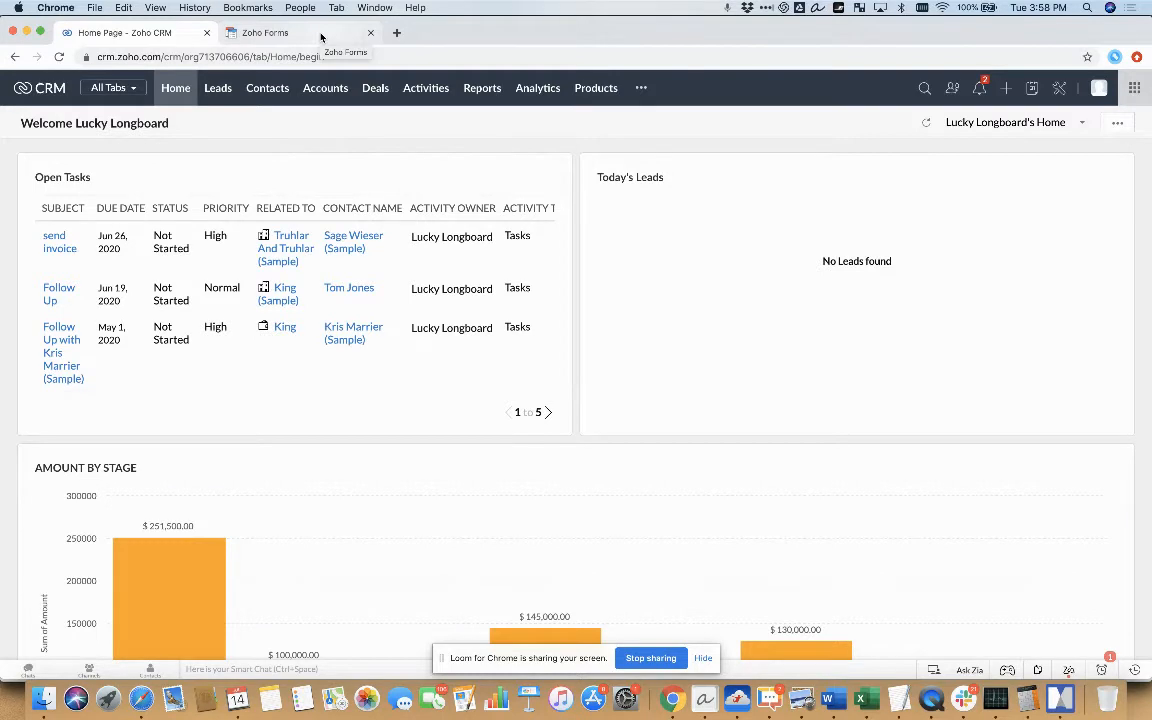
Switch to Zoho Forms and create a blank form named "Customer Info"
left_click(321, 37)
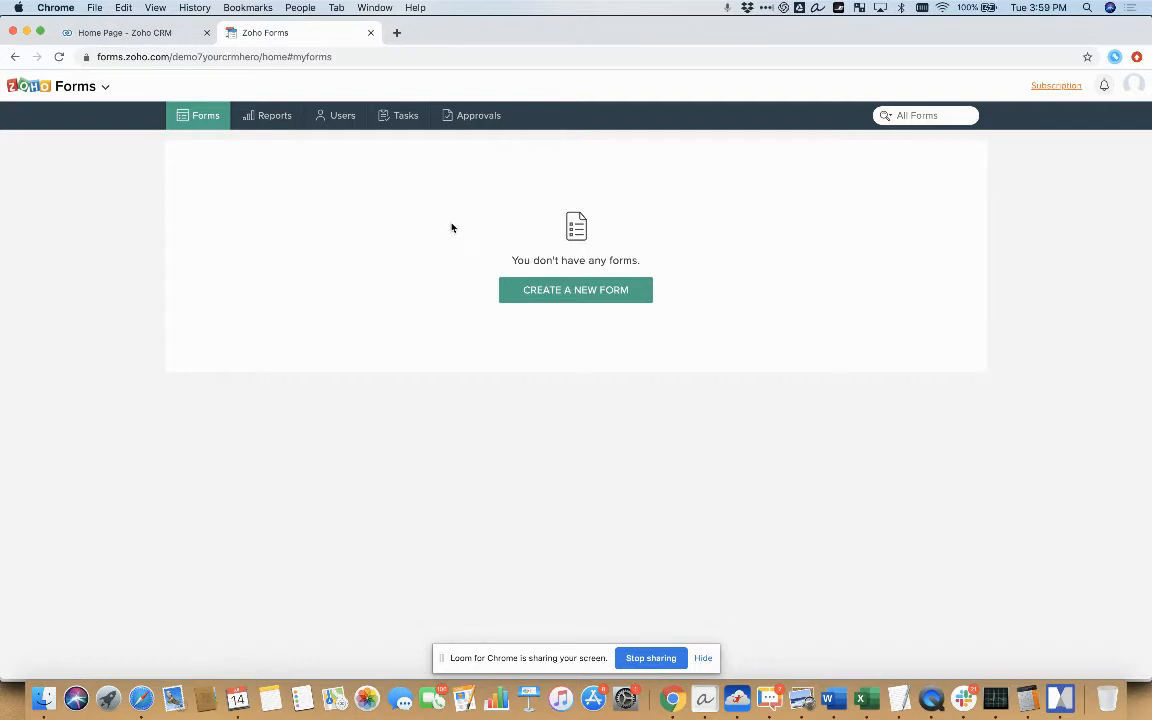
left_click(521, 294)
type("Customer Info")
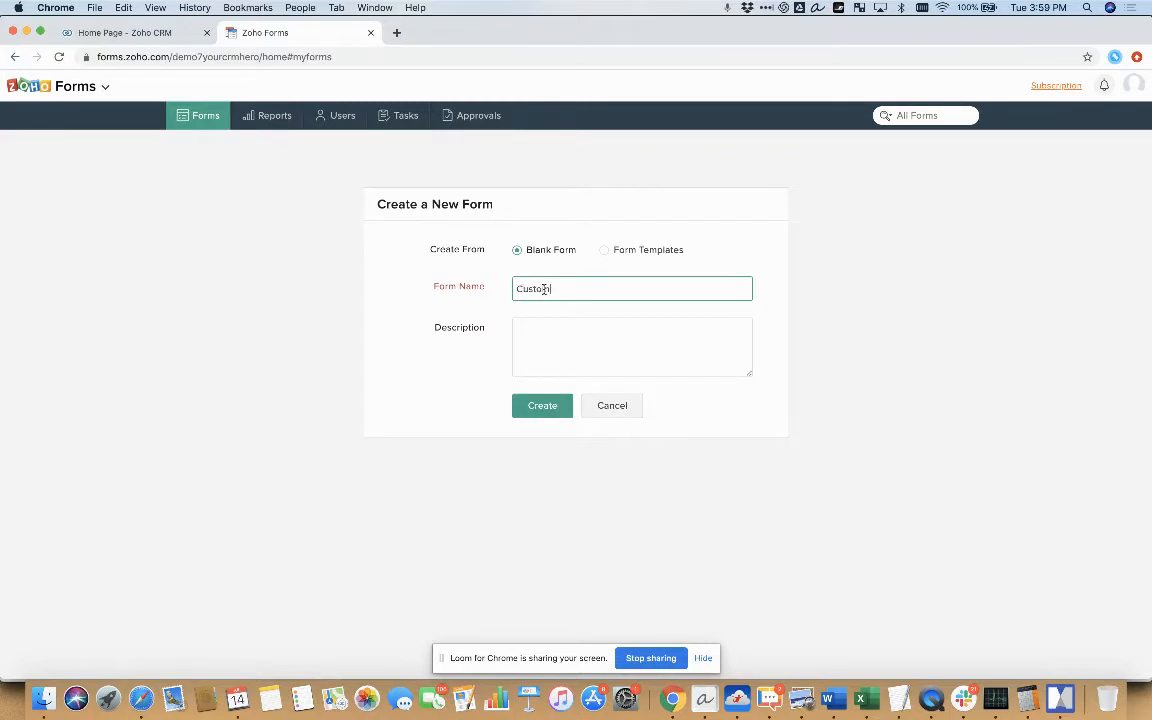
left_click(563, 362)
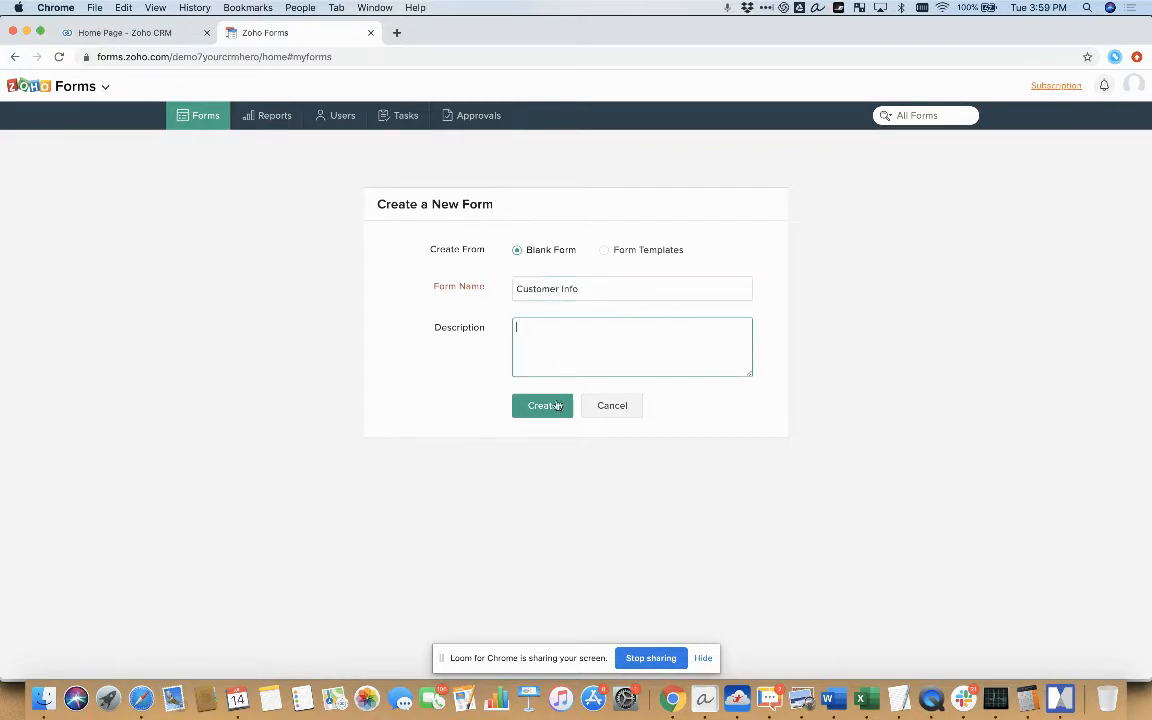
left_click(553, 405)
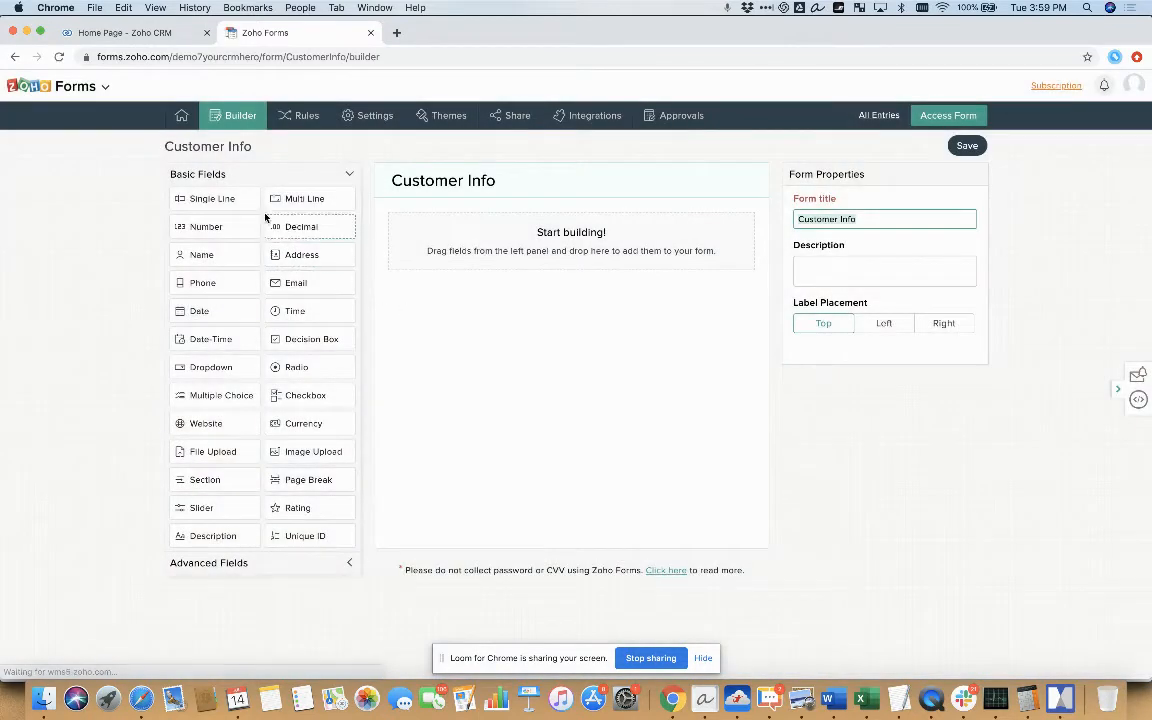
Add two Single Line fields to the form, labelled "First Name" and "Last Name"
left_click_drag(218, 199, 462, 235)
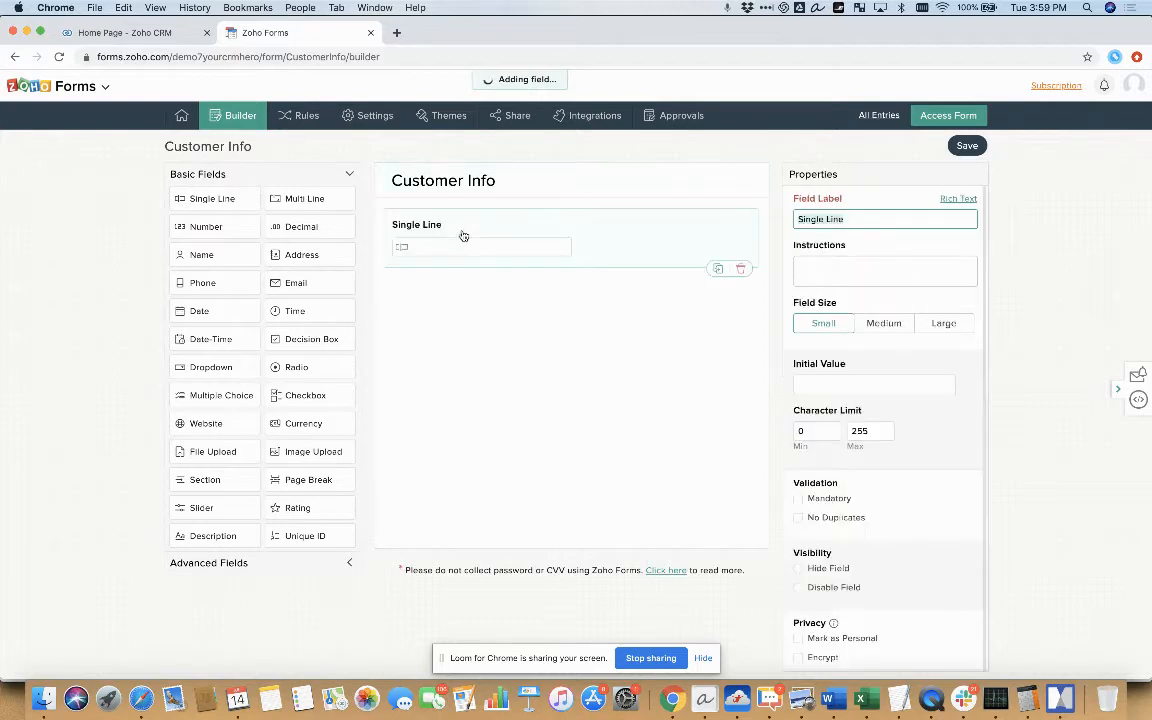
type("First Name")
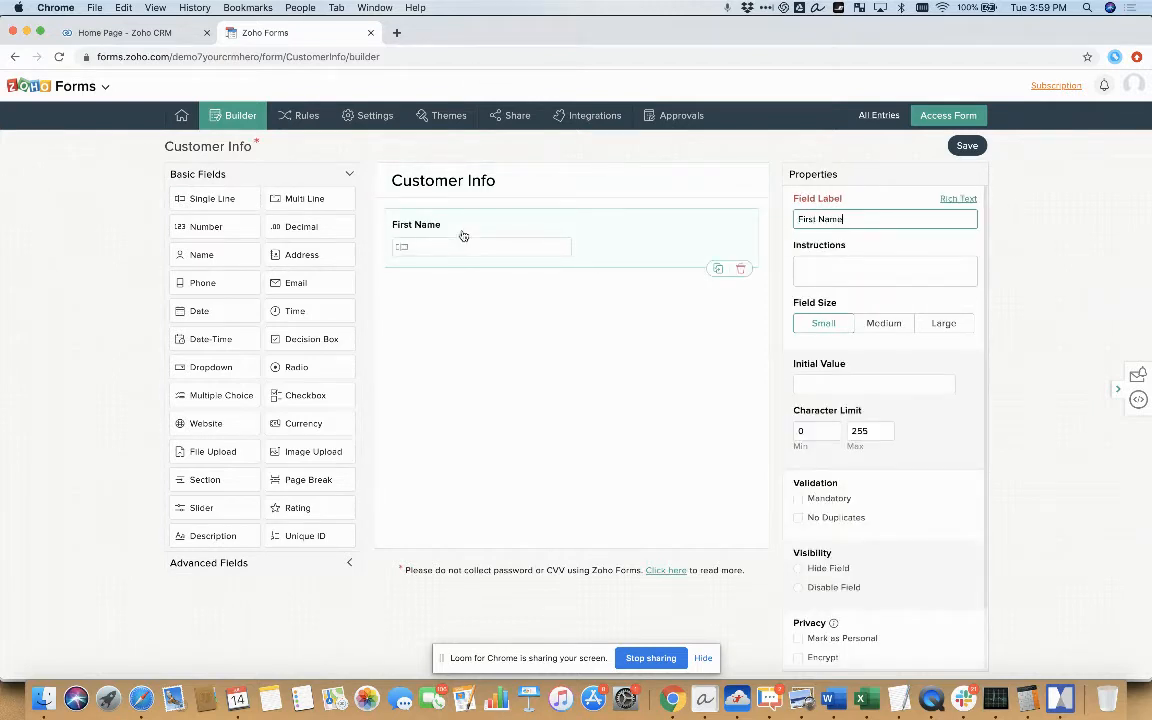
left_click_drag(224, 200, 526, 316)
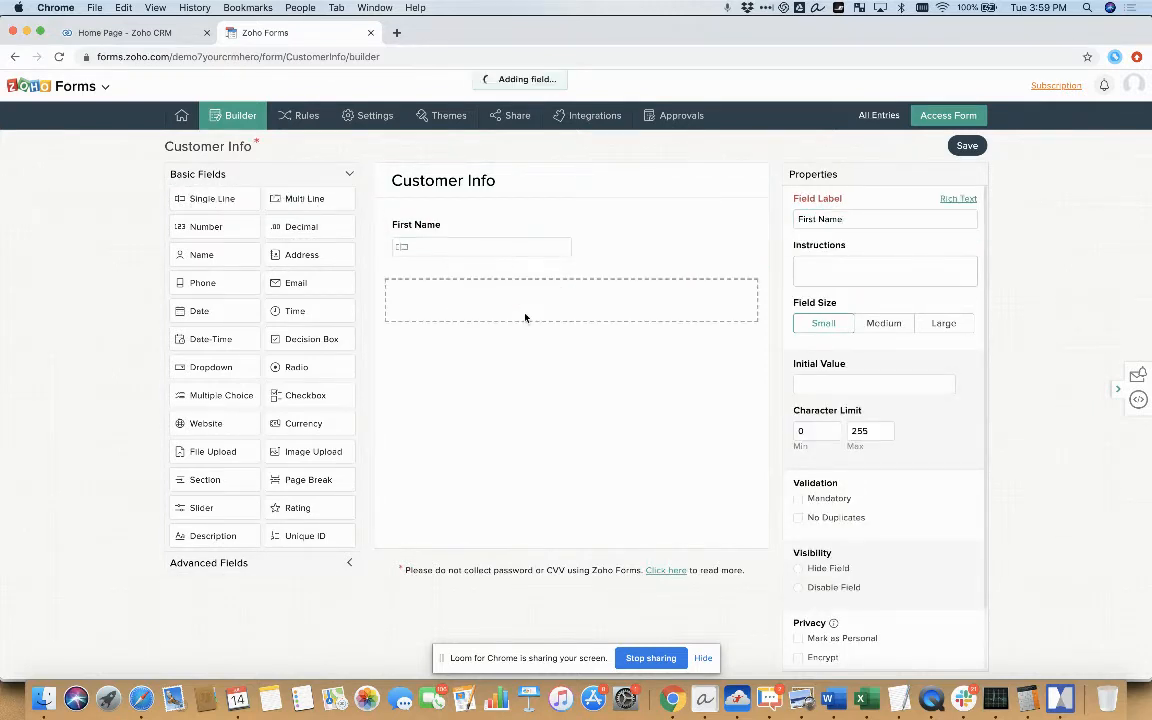
type("Last Name")
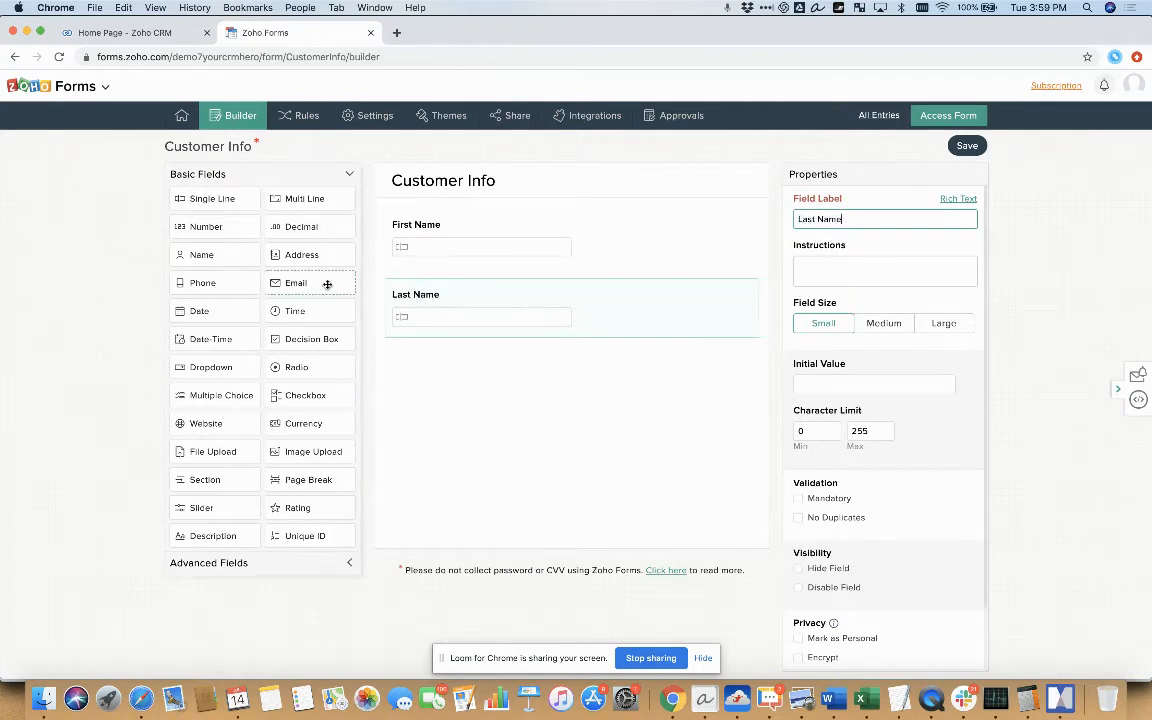
Add a disabled Email field and a Phone field below Last Name, and save the form
left_click_drag(327, 284, 476, 396)
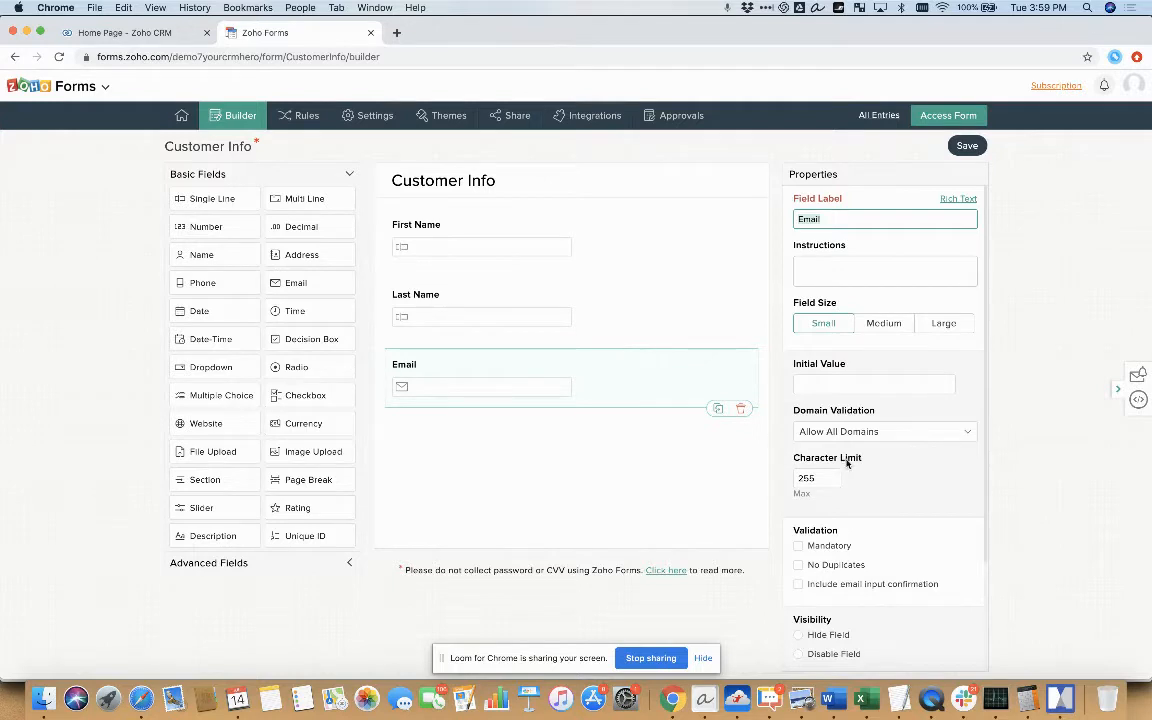
left_click(798, 656)
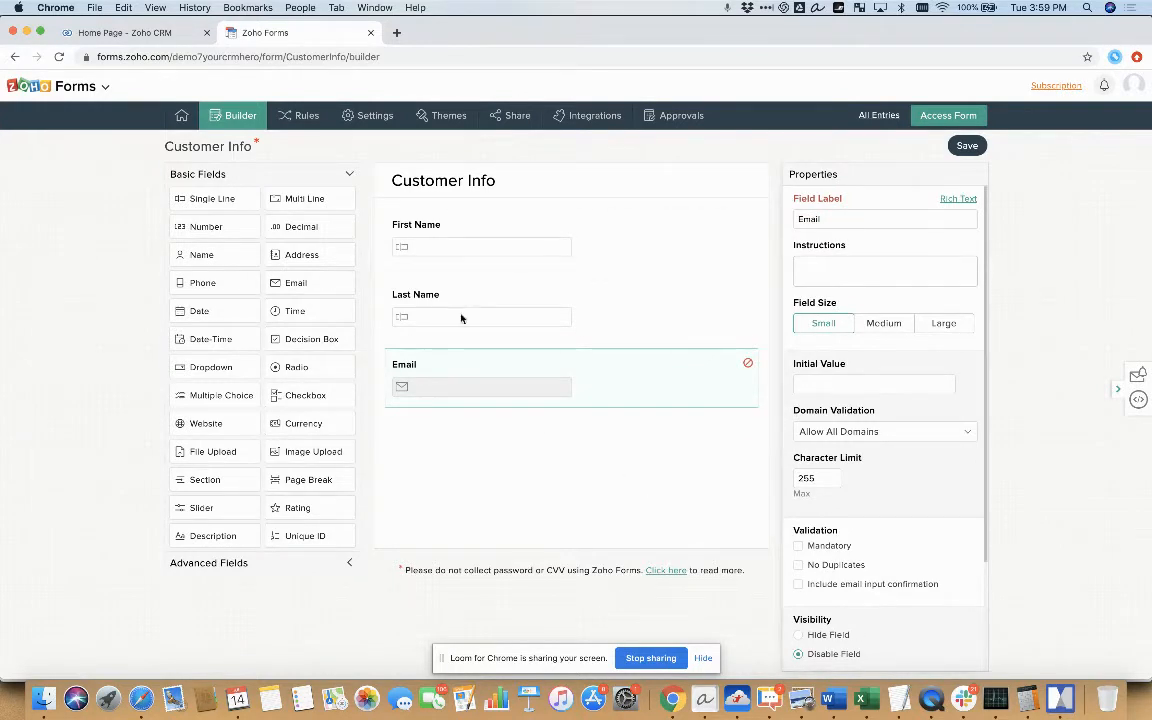
left_click_drag(231, 283, 548, 478)
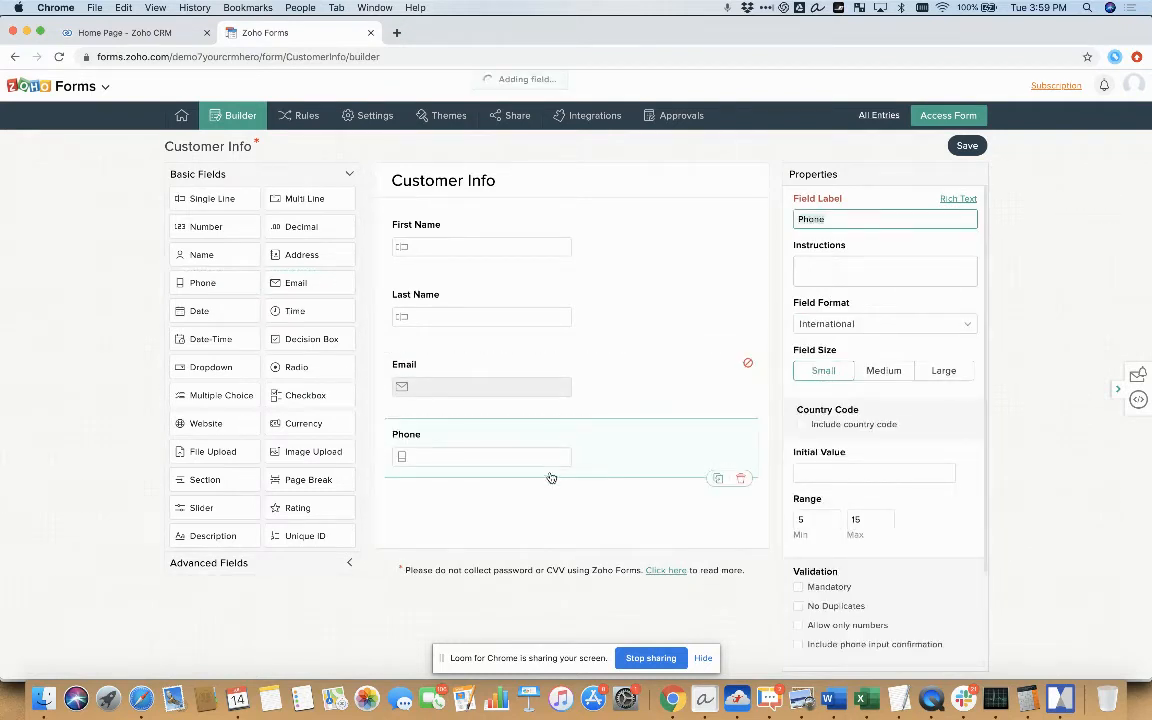
left_click(821, 270)
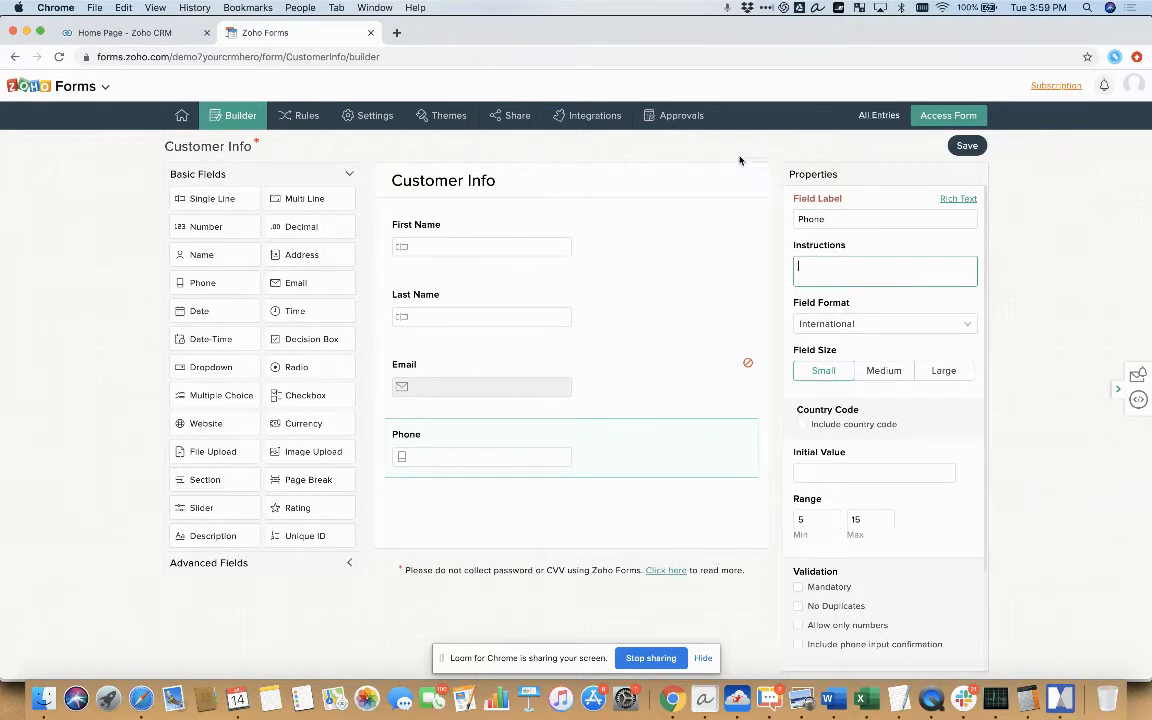
left_click(966, 146)
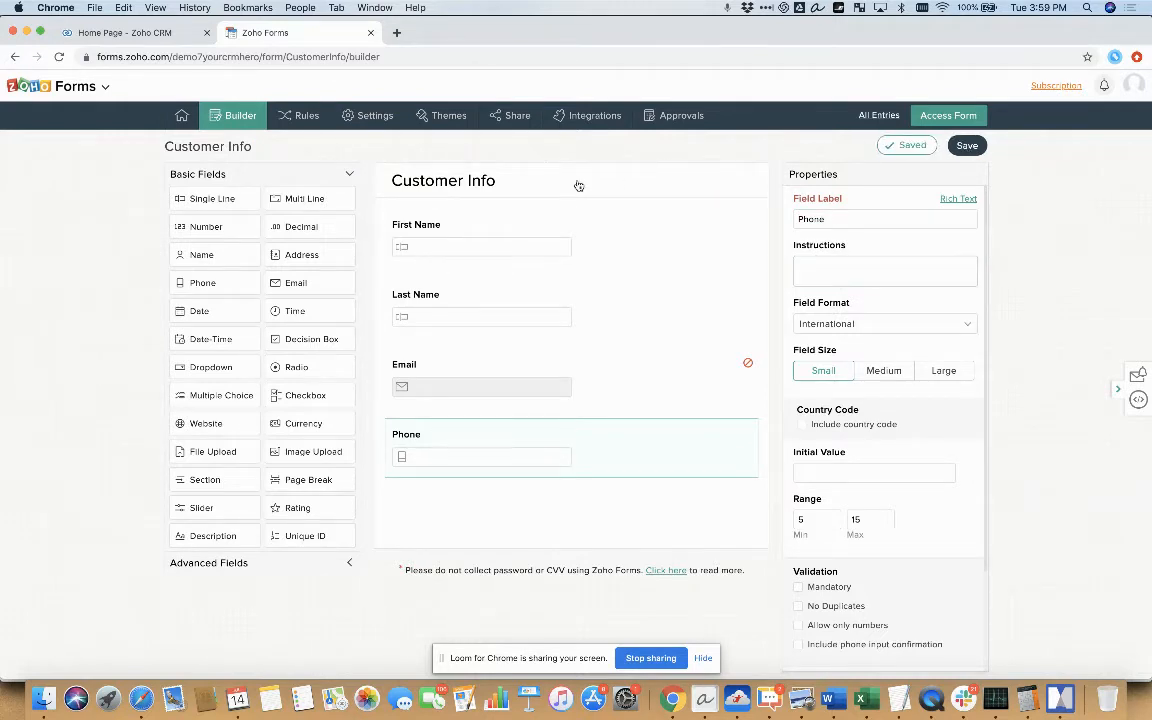
In the form's field alias settings, assign the alias "first" to the First Name field
left_click(370, 116)
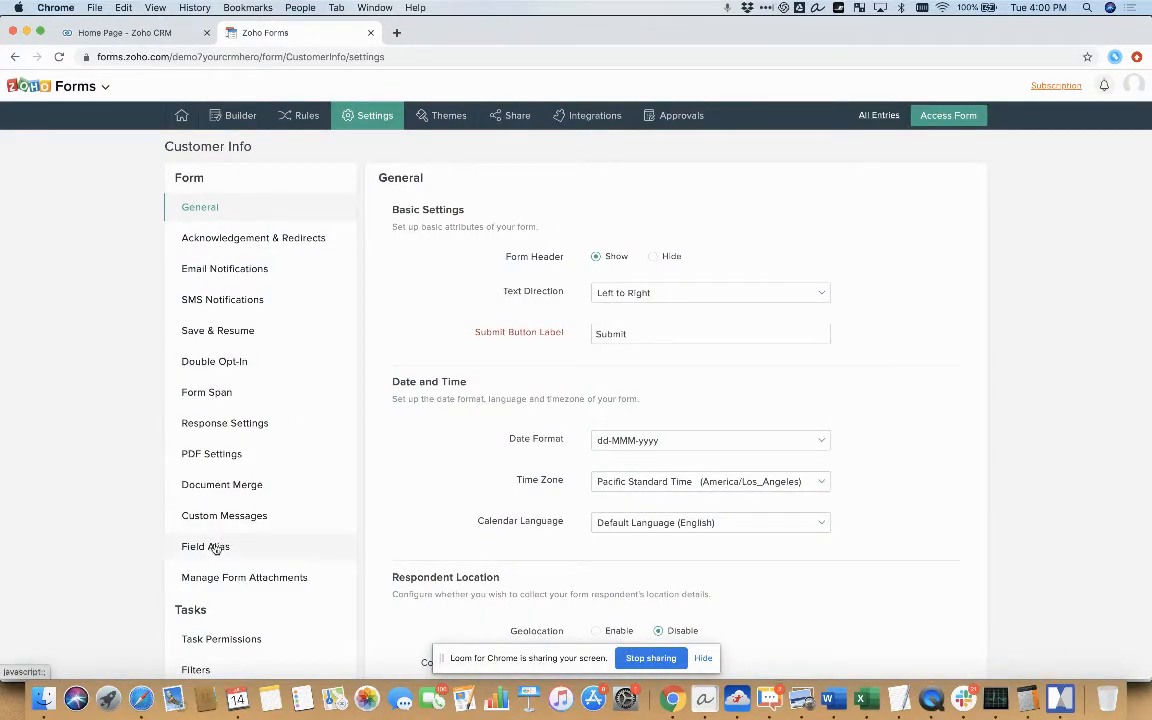
left_click(248, 550)
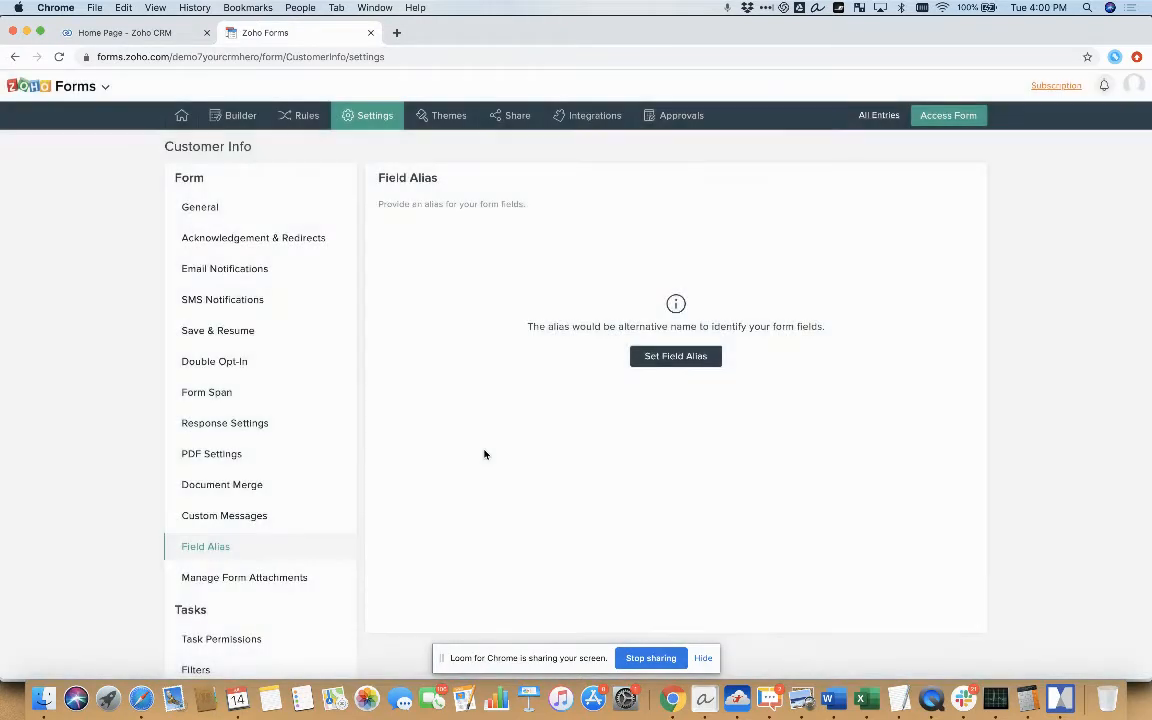
left_click(670, 360)
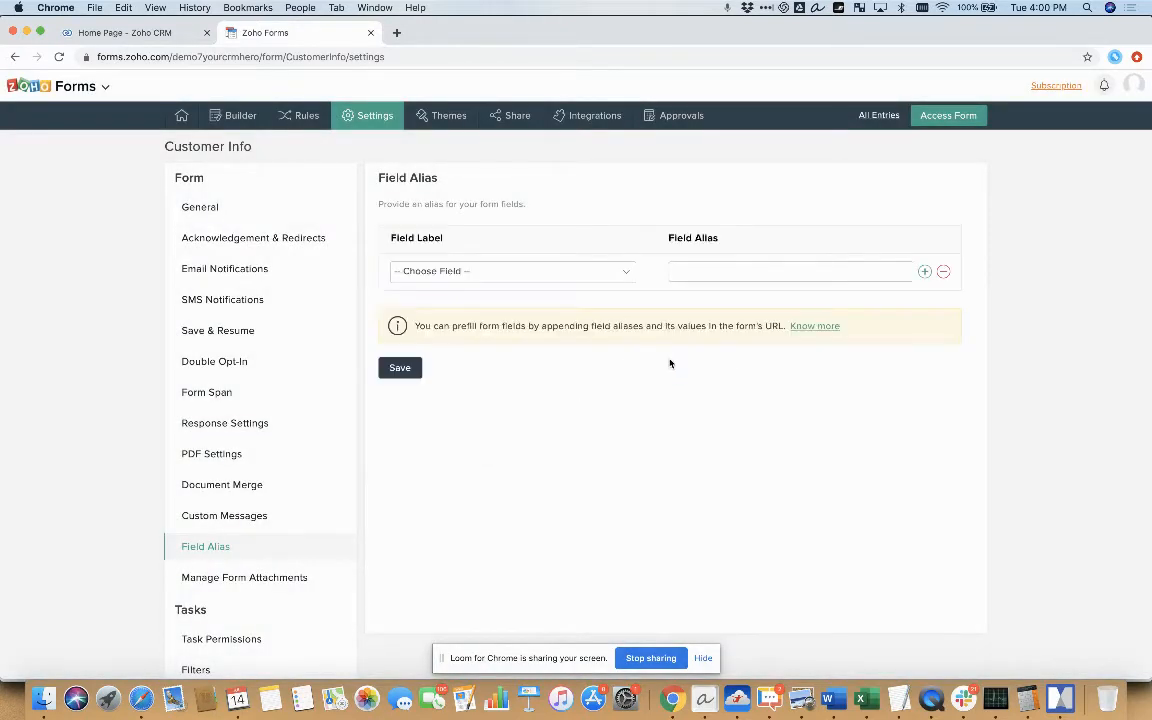
left_click(491, 270)
left_click(489, 292)
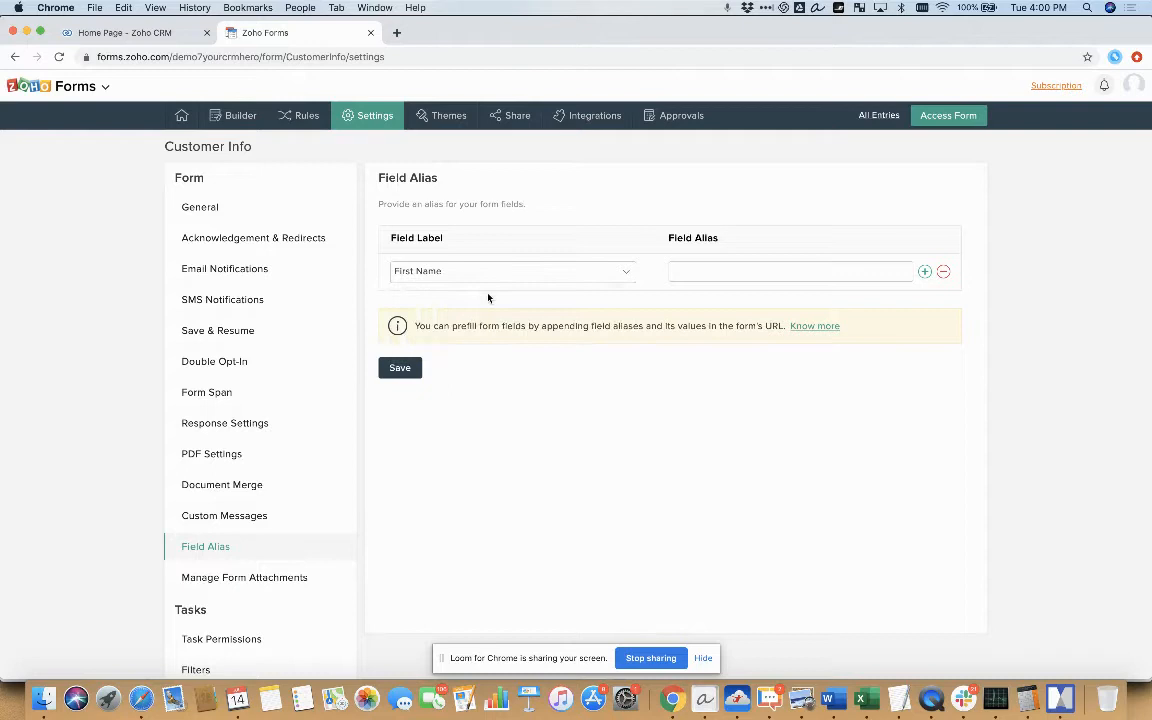
left_click(674, 270)
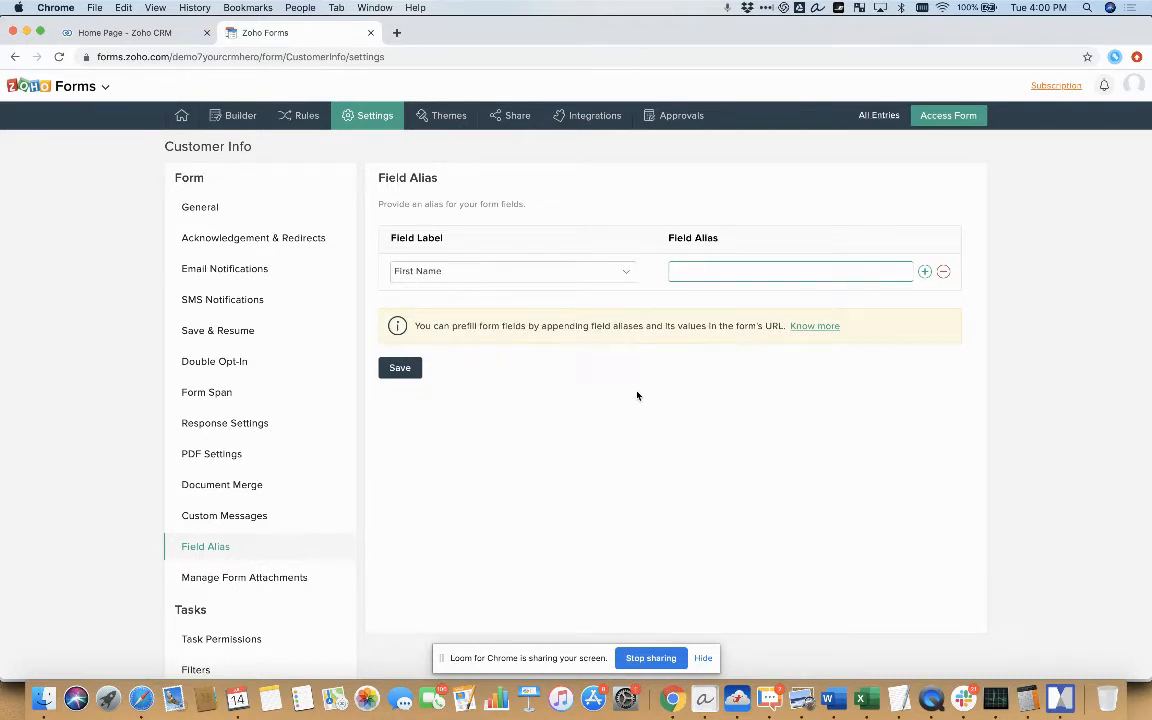
type("first")
Add another alias row that assigns "last" to the Last Name field
left_click(924, 271)
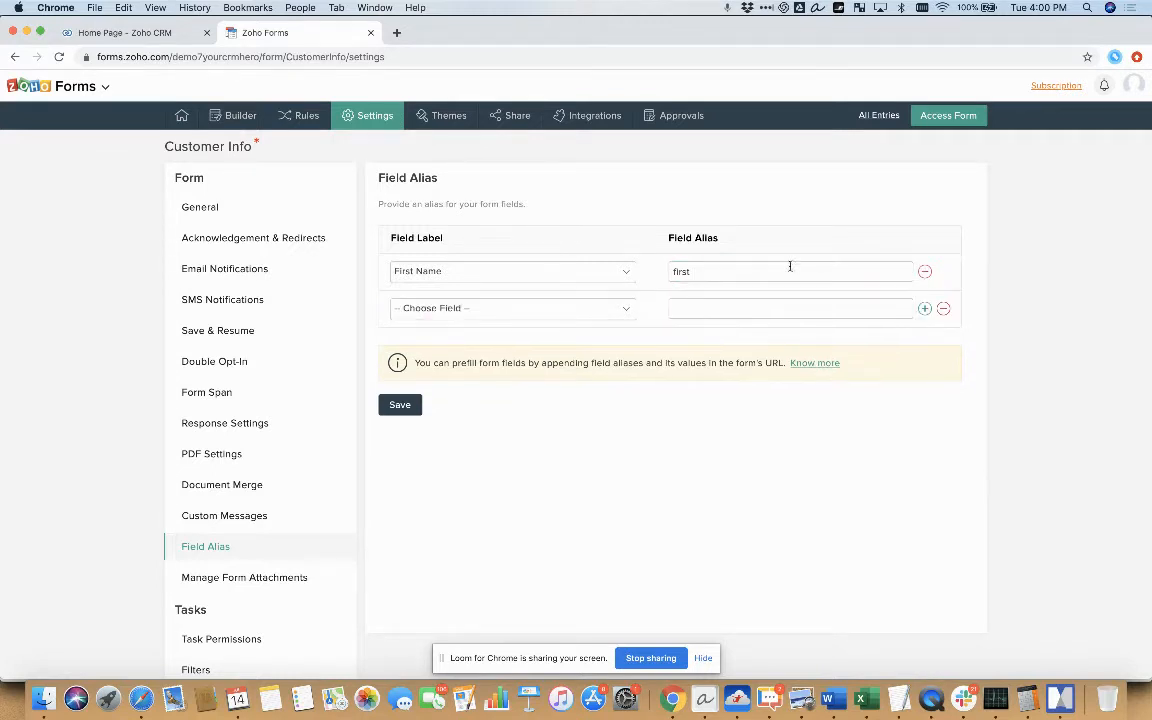
left_click(566, 312)
left_click(524, 331)
left_click(706, 312)
type("last")
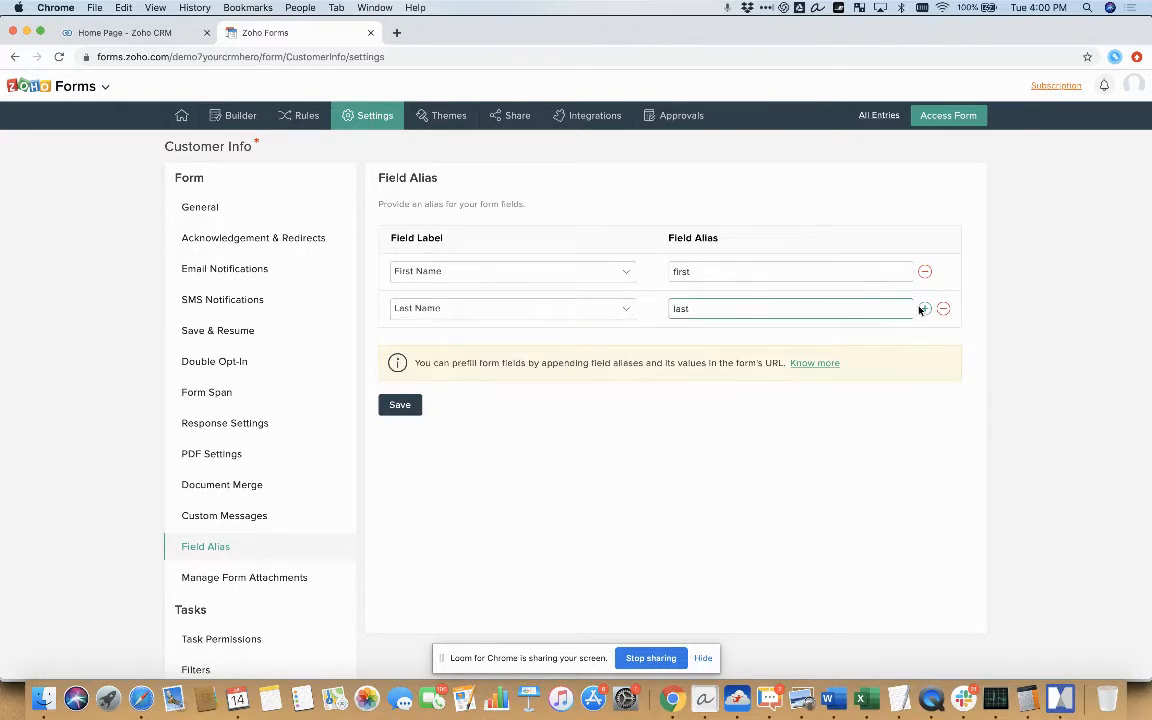
Add a third alias row that assigns "email" to the Email field
left_click(923, 309)
left_click(530, 347)
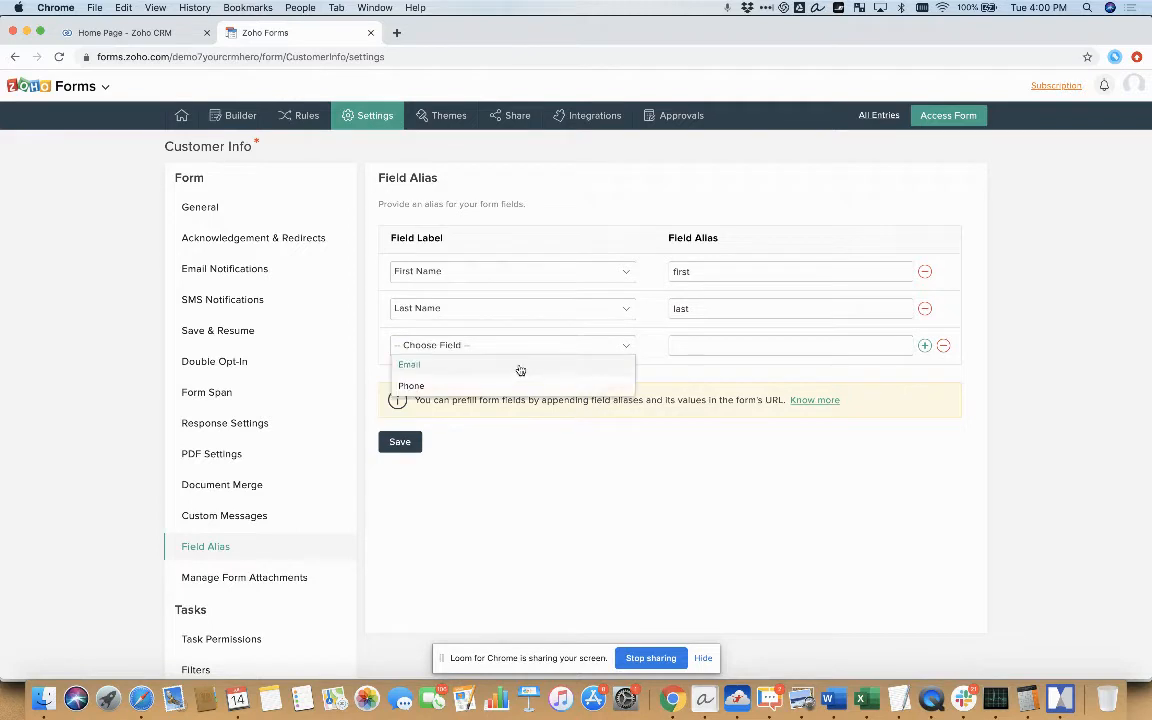
left_click(520, 366)
left_click(709, 345)
type("email")
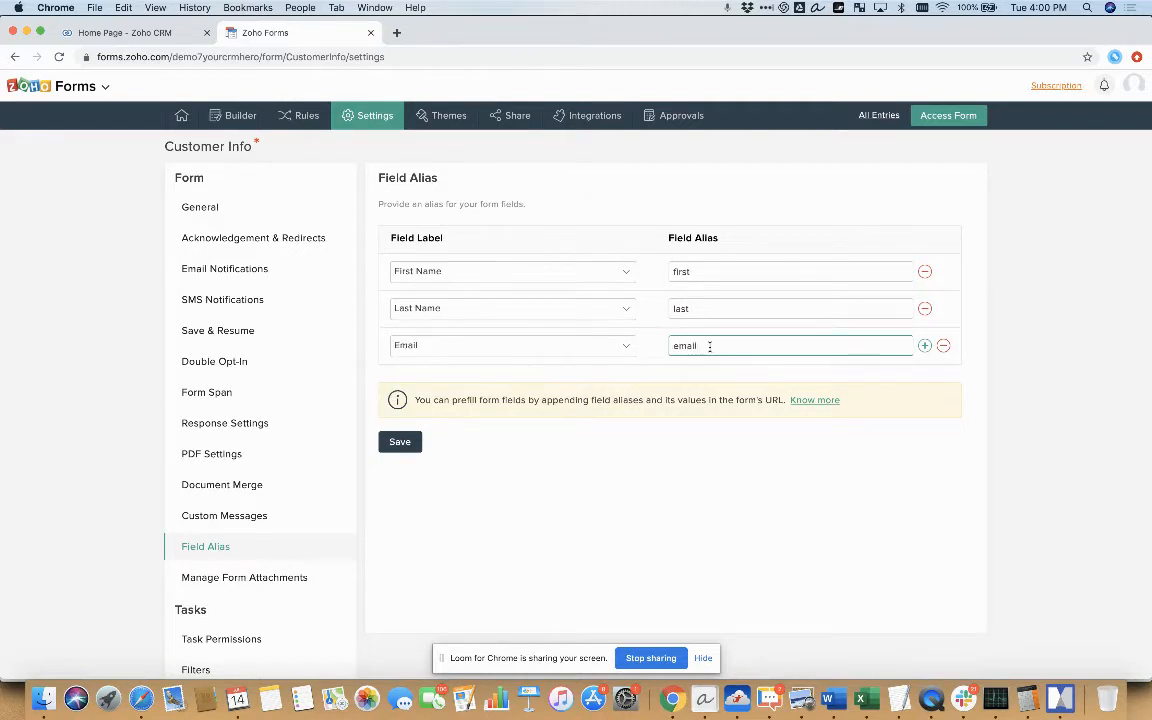
Add a fourth alias row that assigns "phone" to the Phone field, and save the aliases
left_click(924, 345)
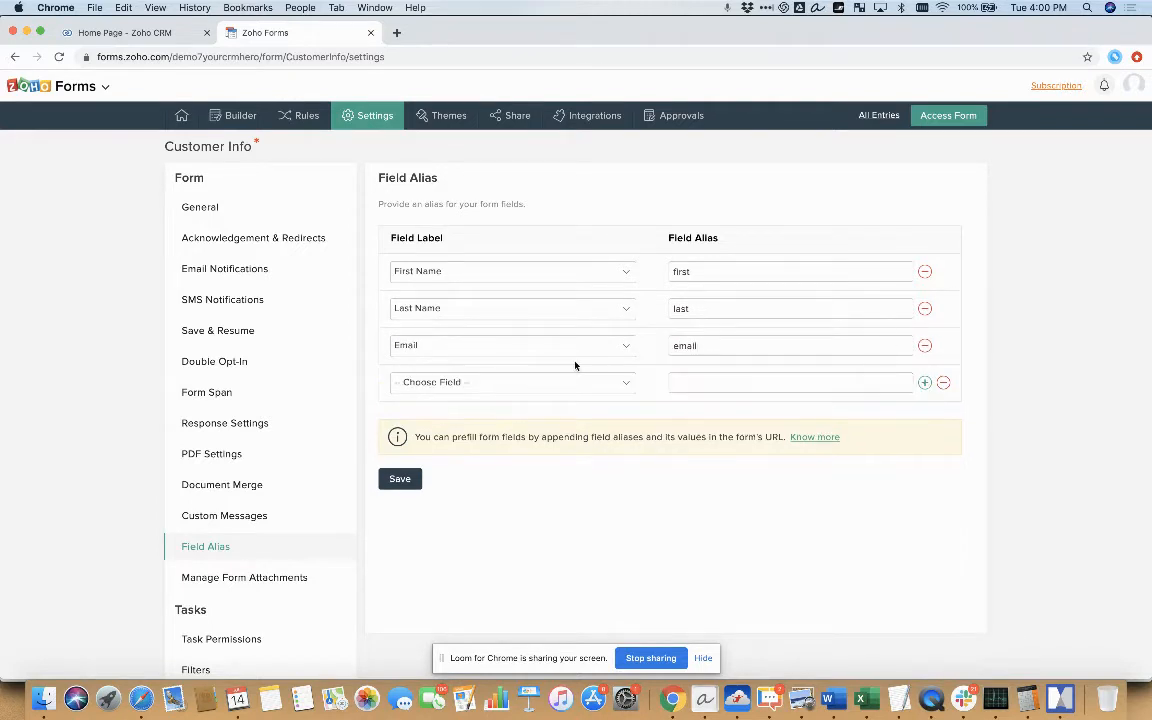
left_click(501, 386)
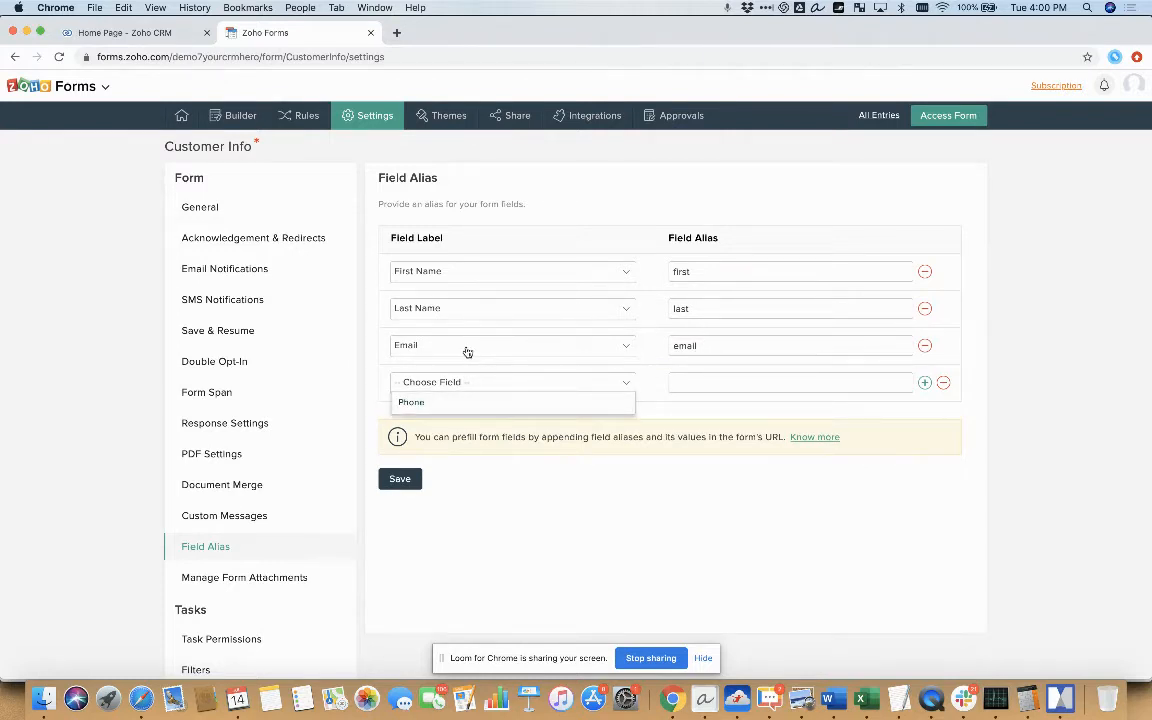
left_click(481, 409)
left_click(681, 383)
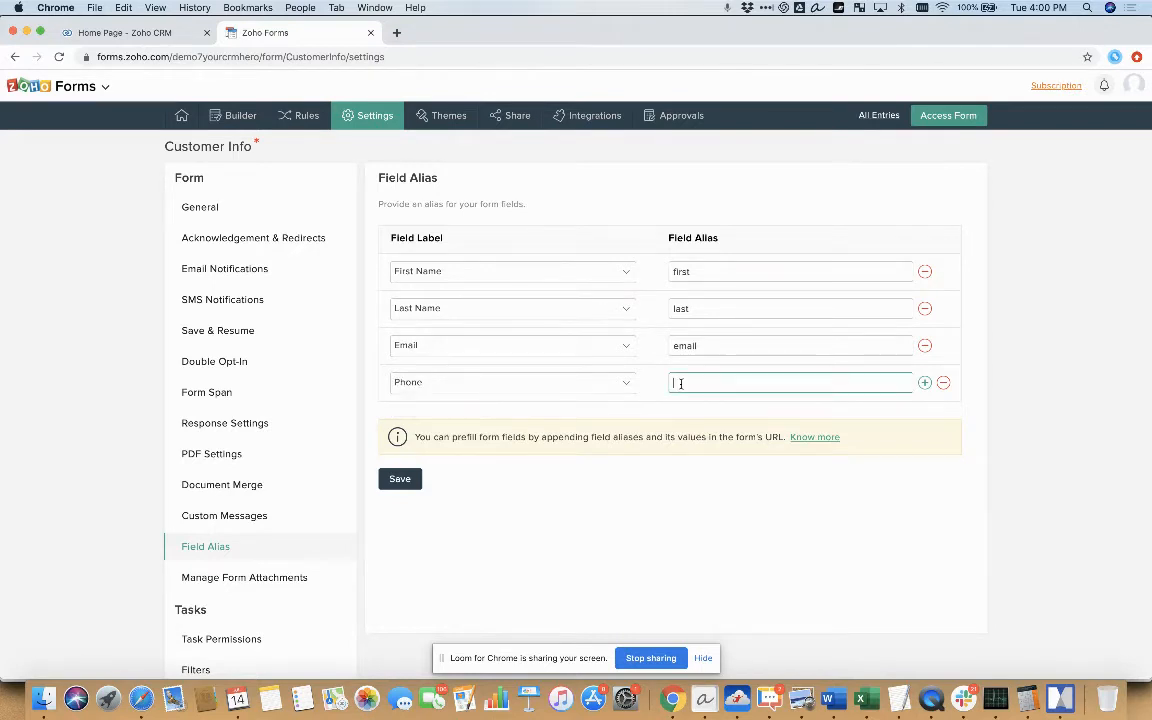
type("phone")
left_click(645, 493)
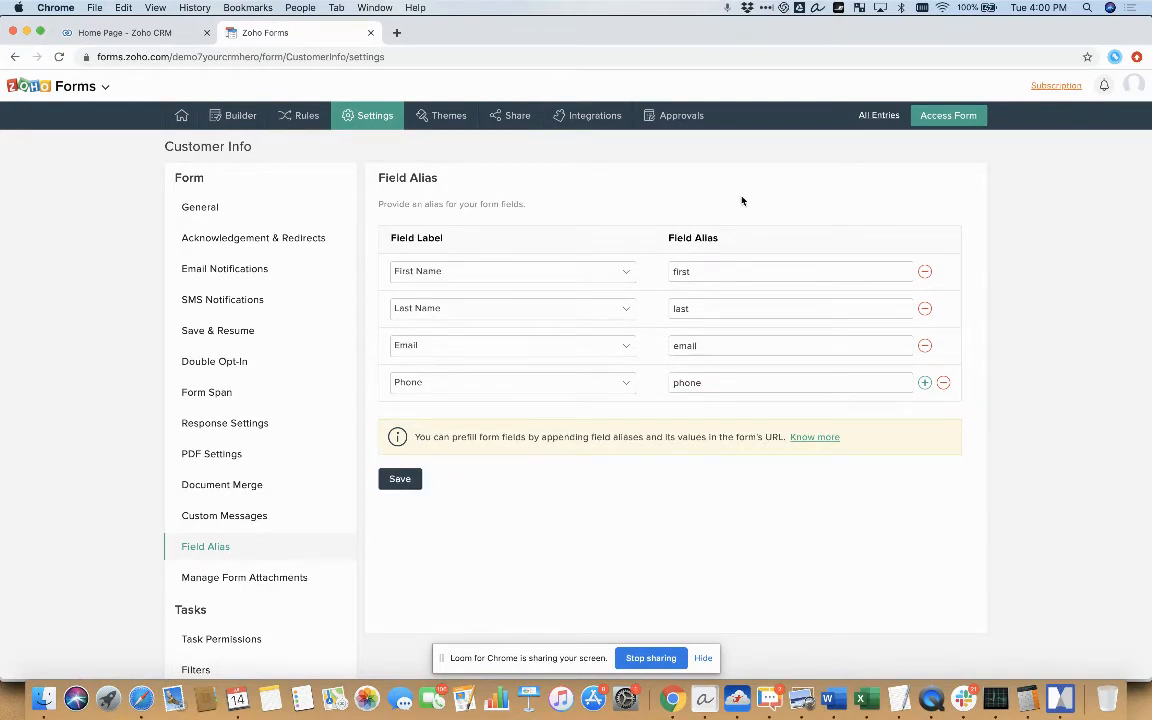
Open the live form and append the customer's first name, last name and e-mail to its URL as the first, last and email parameters
left_click(948, 116)
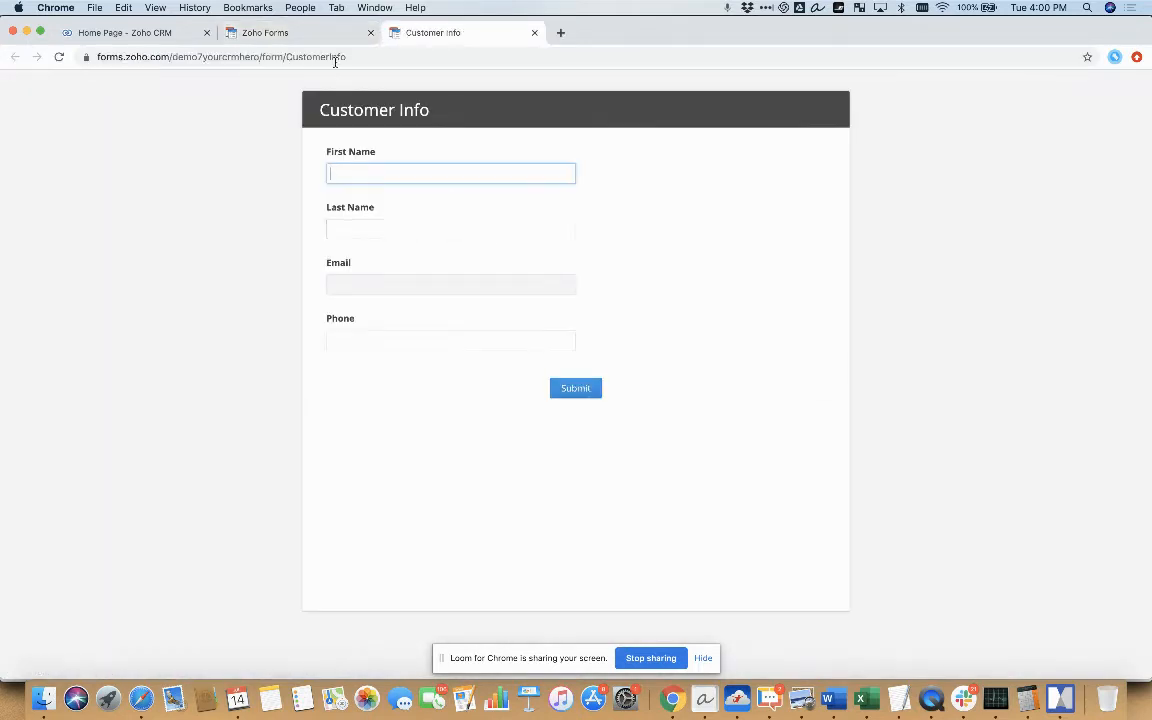
left_click(355, 57)
left_click(375, 57)
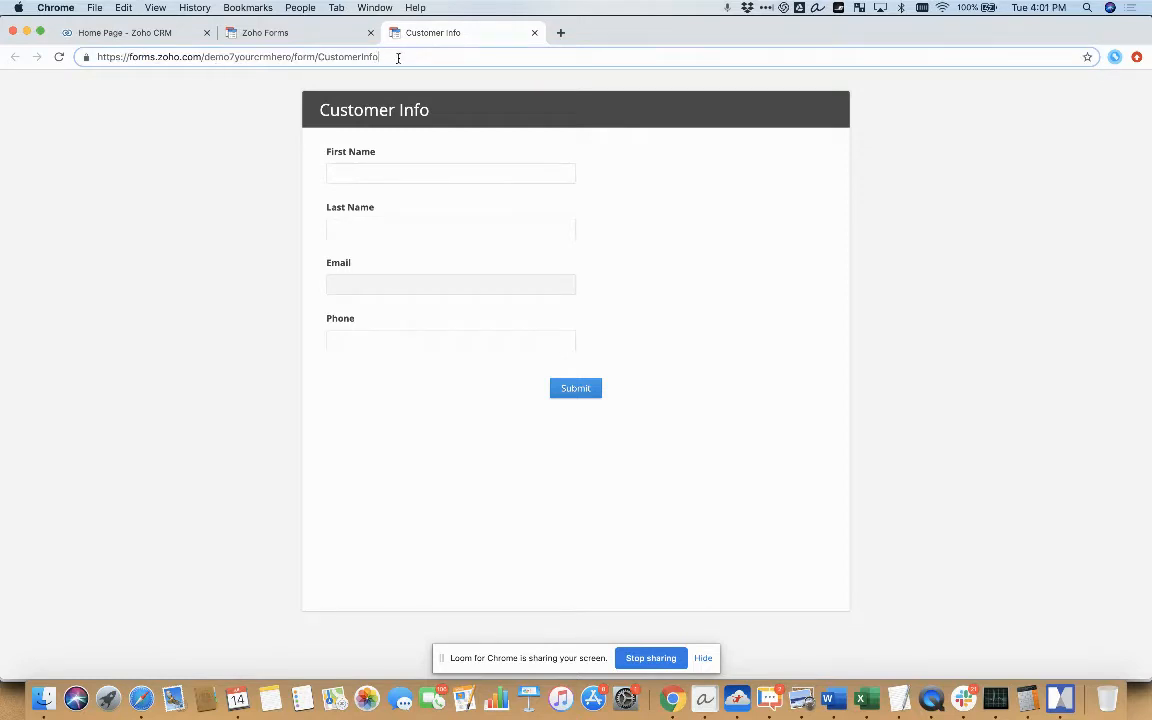
type("?")
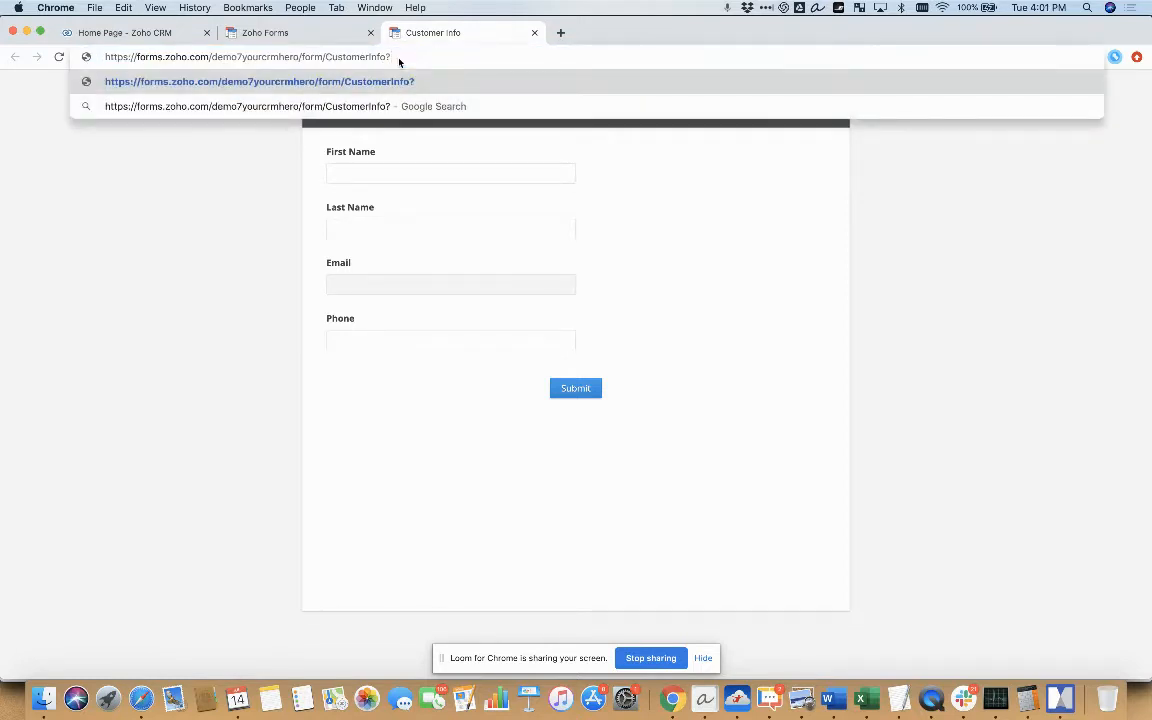
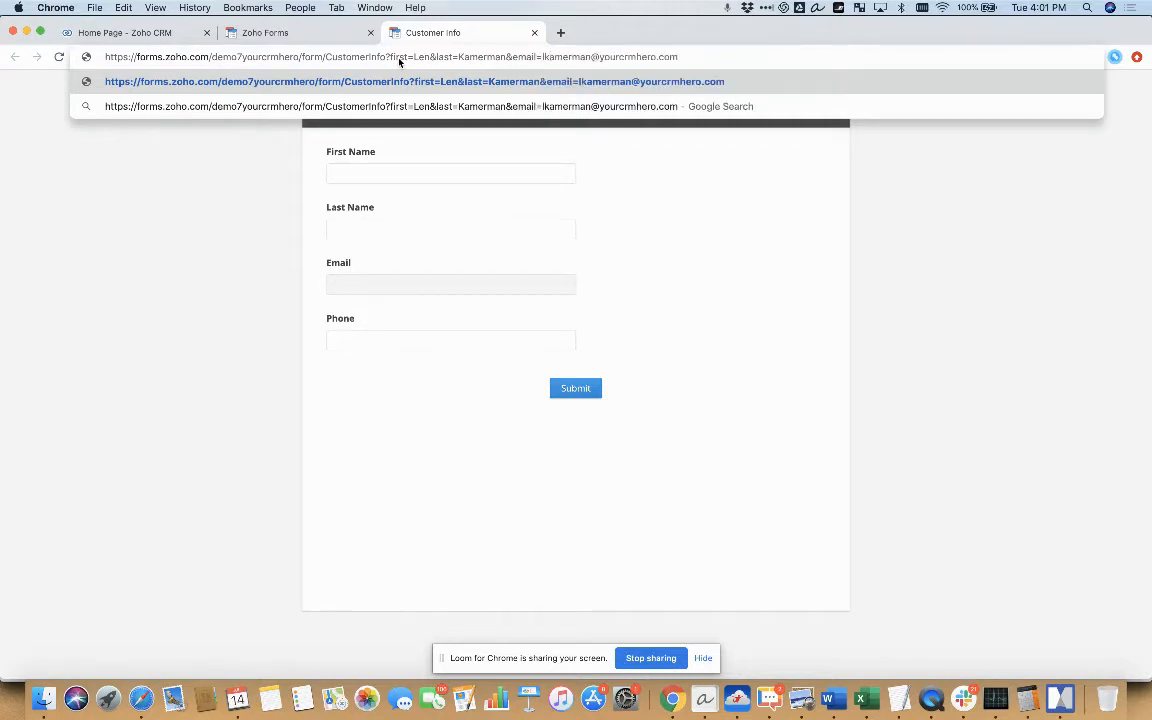
key("Return")
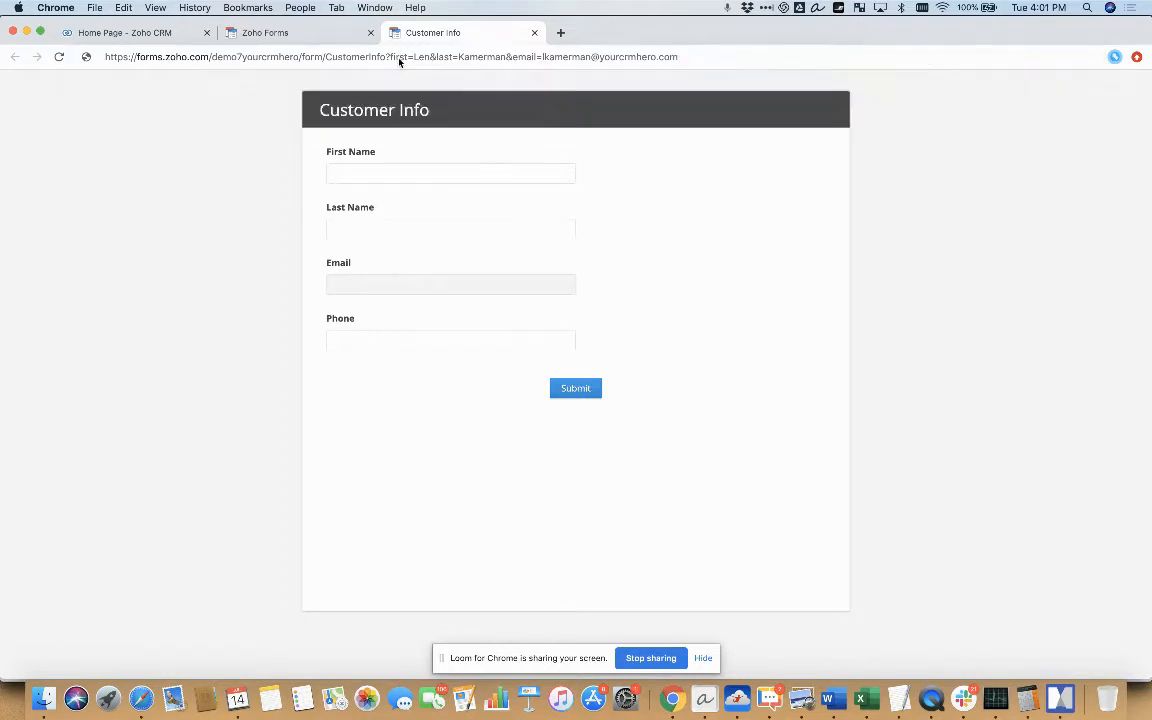
key("super+t")
type("&")
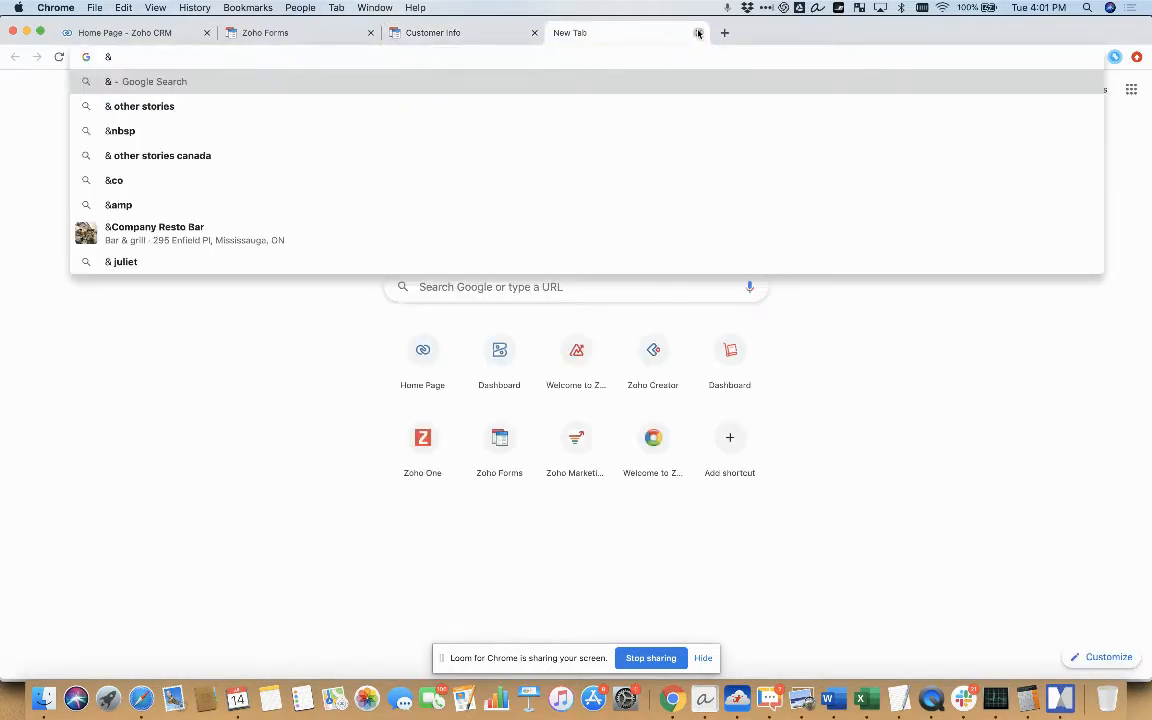
key("super+w")
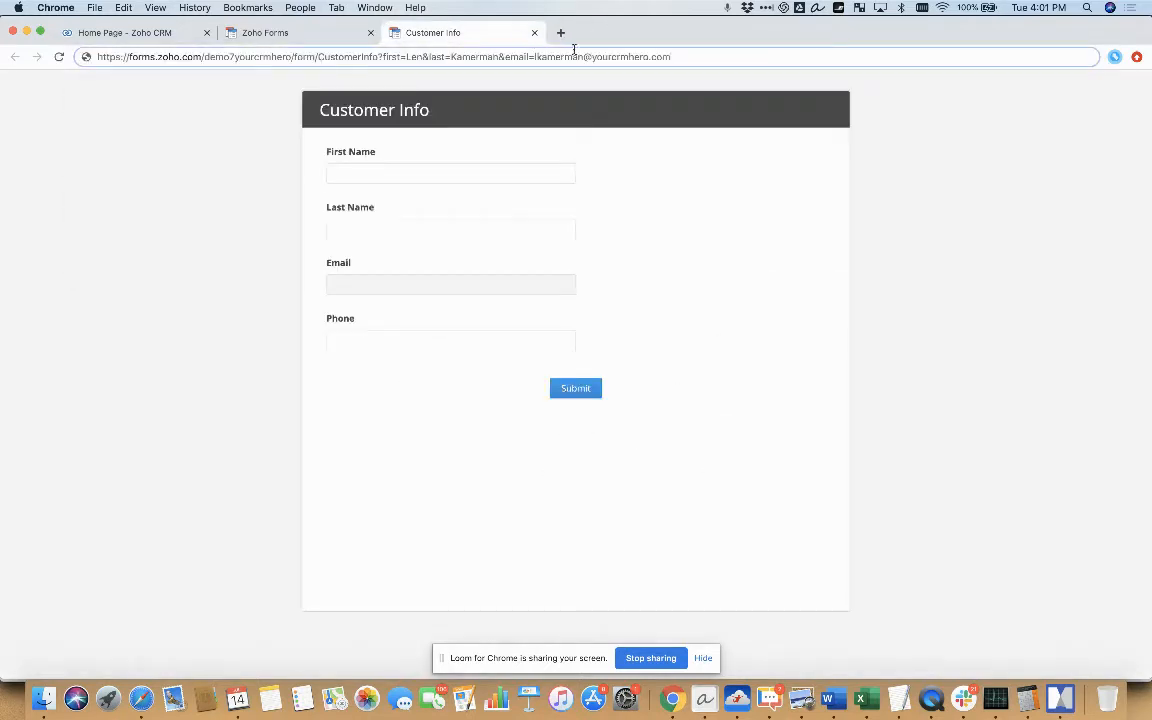
Append a Phone parameter with the customer's phone number and extension to the form URL, copy the full address and load it
left_click(685, 58)
type("&Phone")
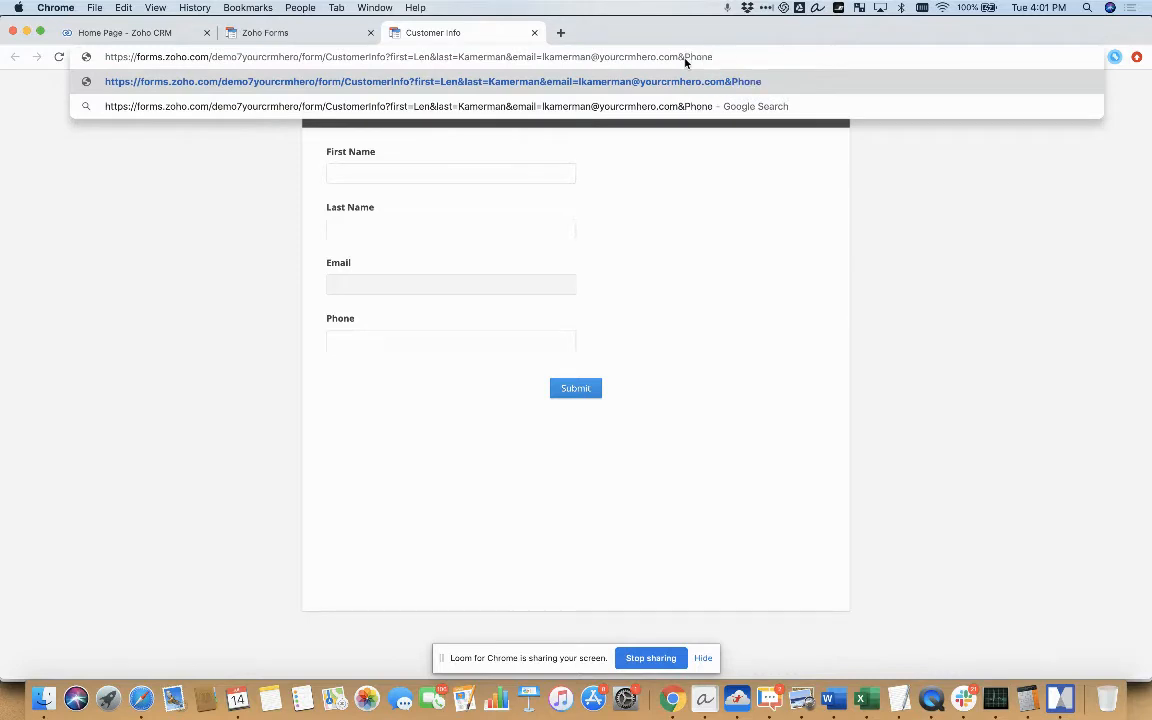
type("=")
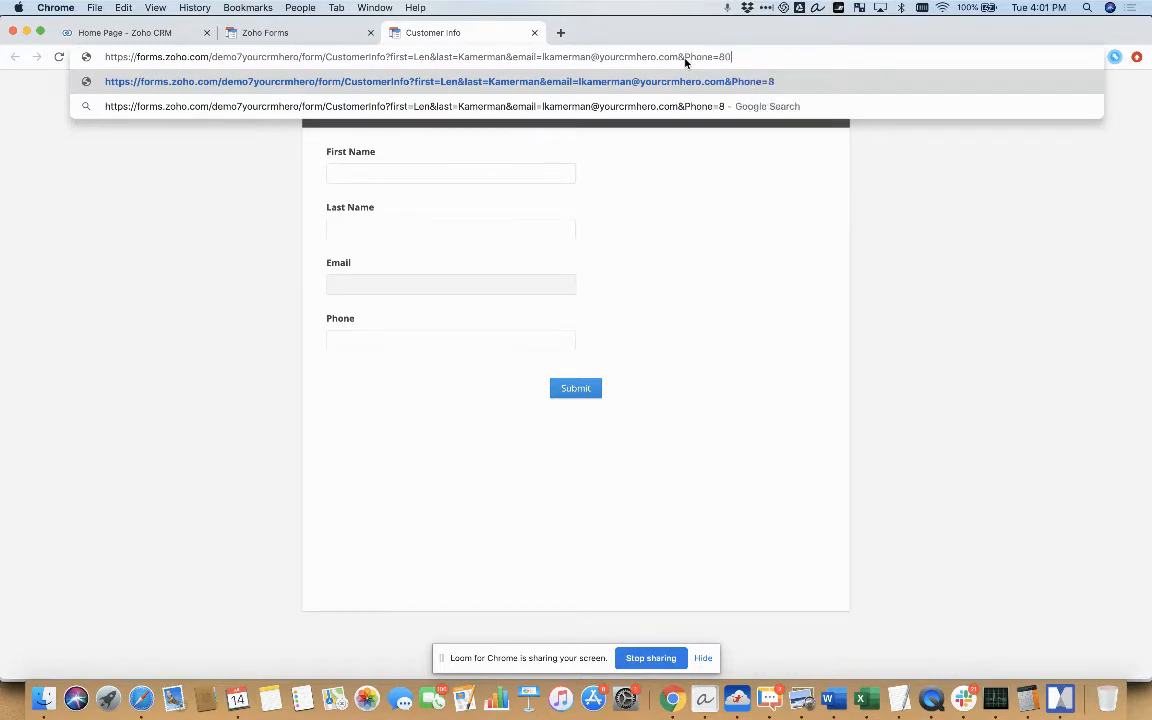
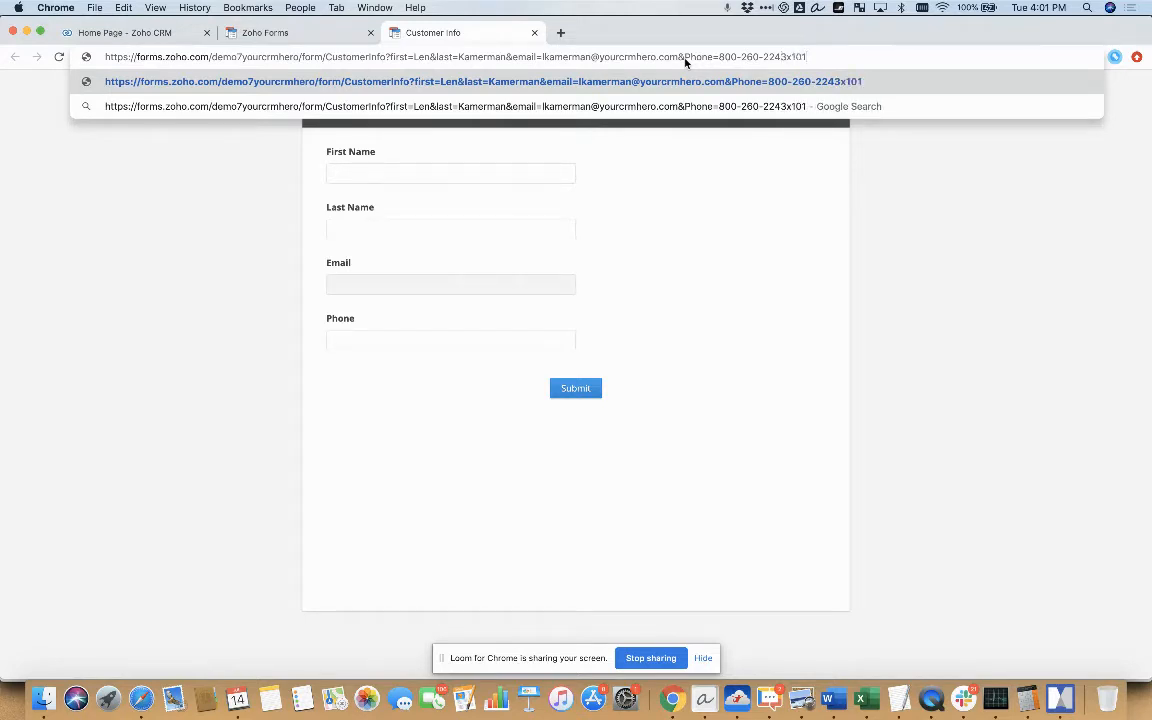
key("super+a")
key("super+c")
key("Return")
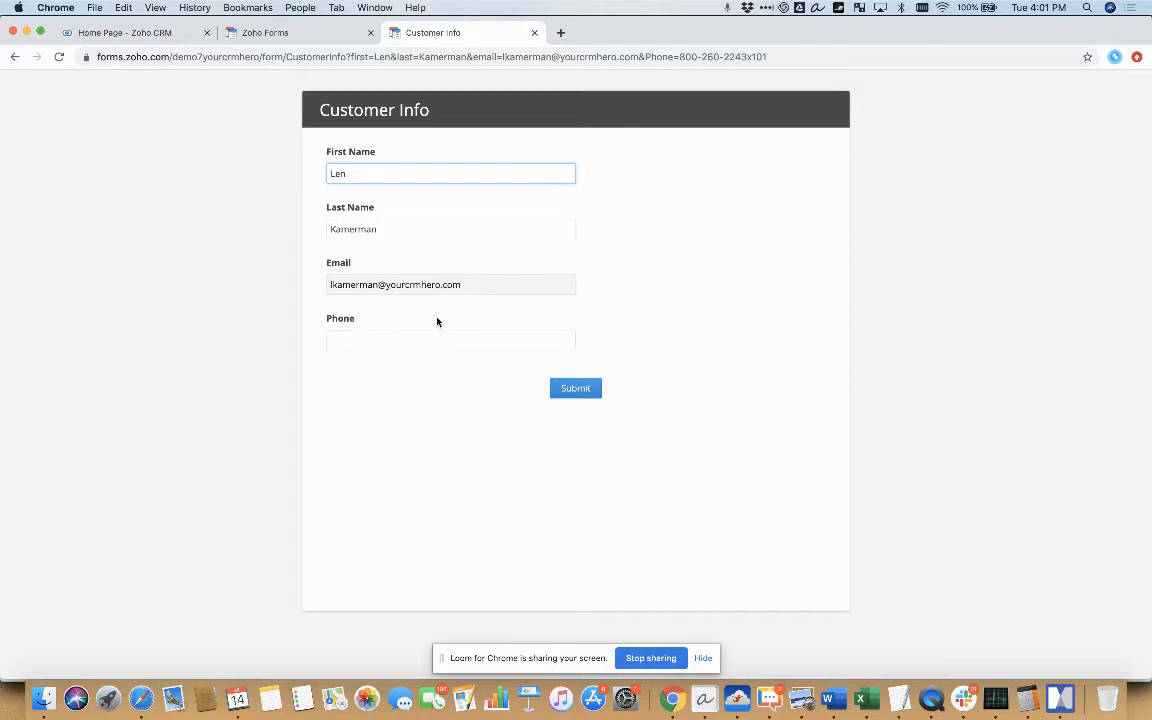
Correct the parameter name Phone to lowercase "phone" in the form URL and reload the form
left_click(649, 57)
left_click(649, 57)
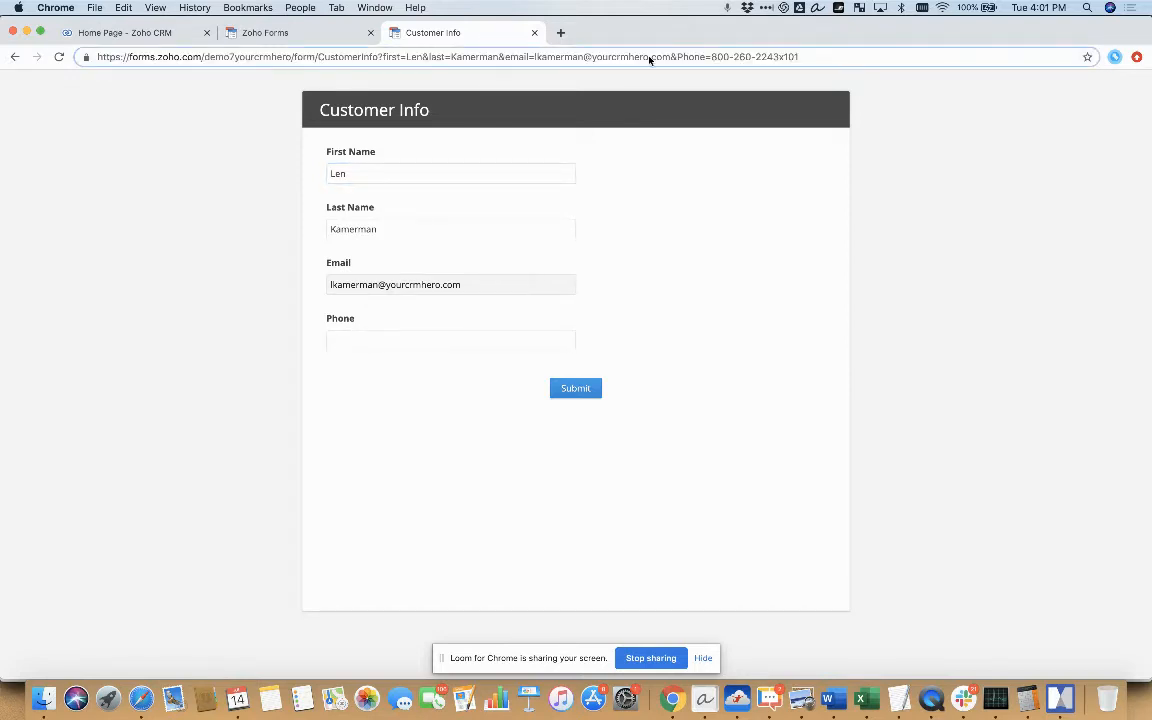
key("BackSpace")
type("p")
key("super+a")
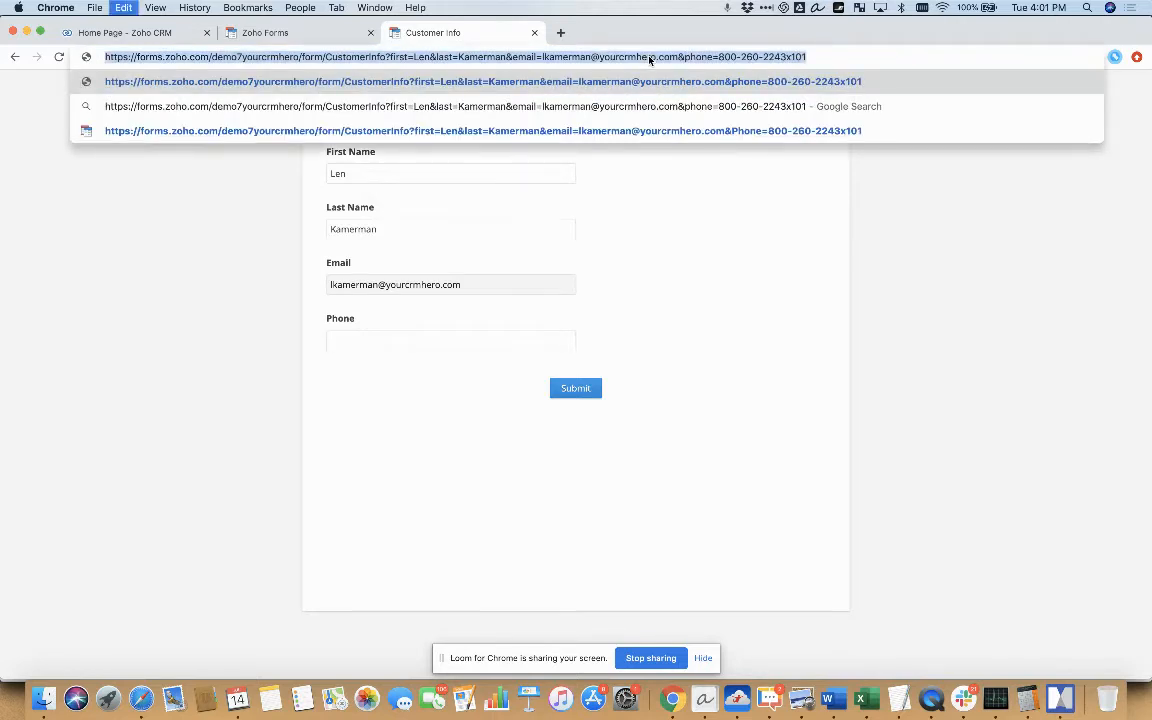
key("Right")
key("Return")
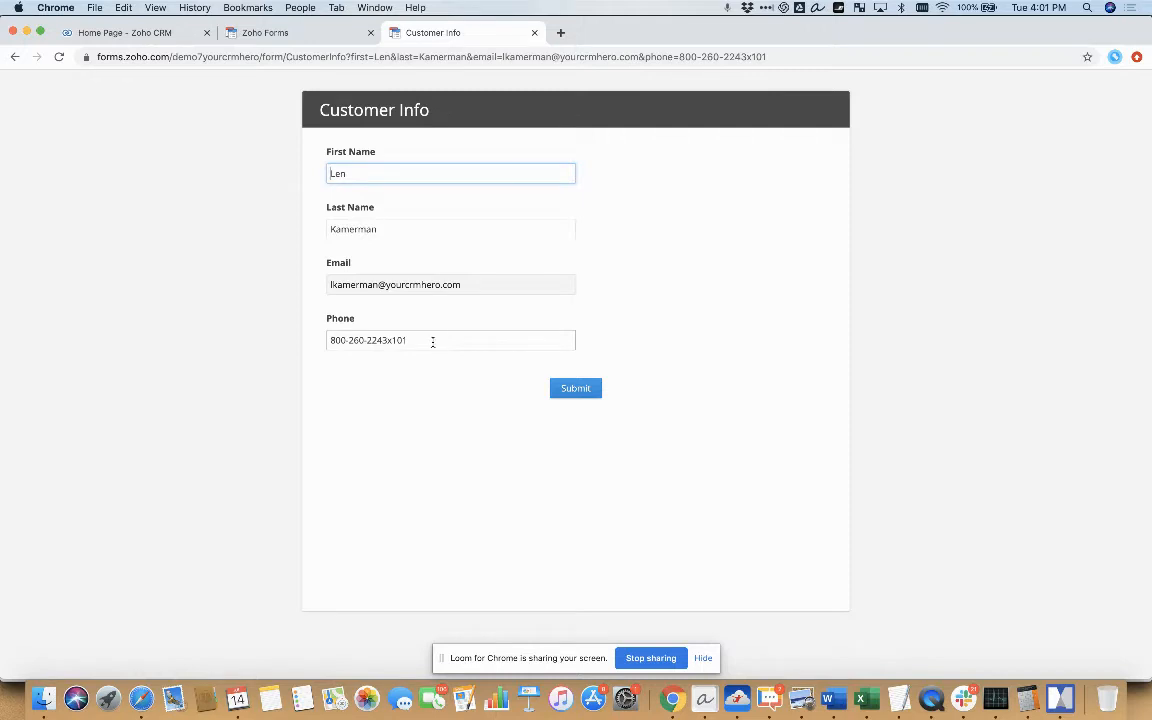
Replace the prefilled value in the form's Phone field with a different phone number
left_click_drag(430, 340, 366, 341)
left_click_drag(288, 346, 322, 381)
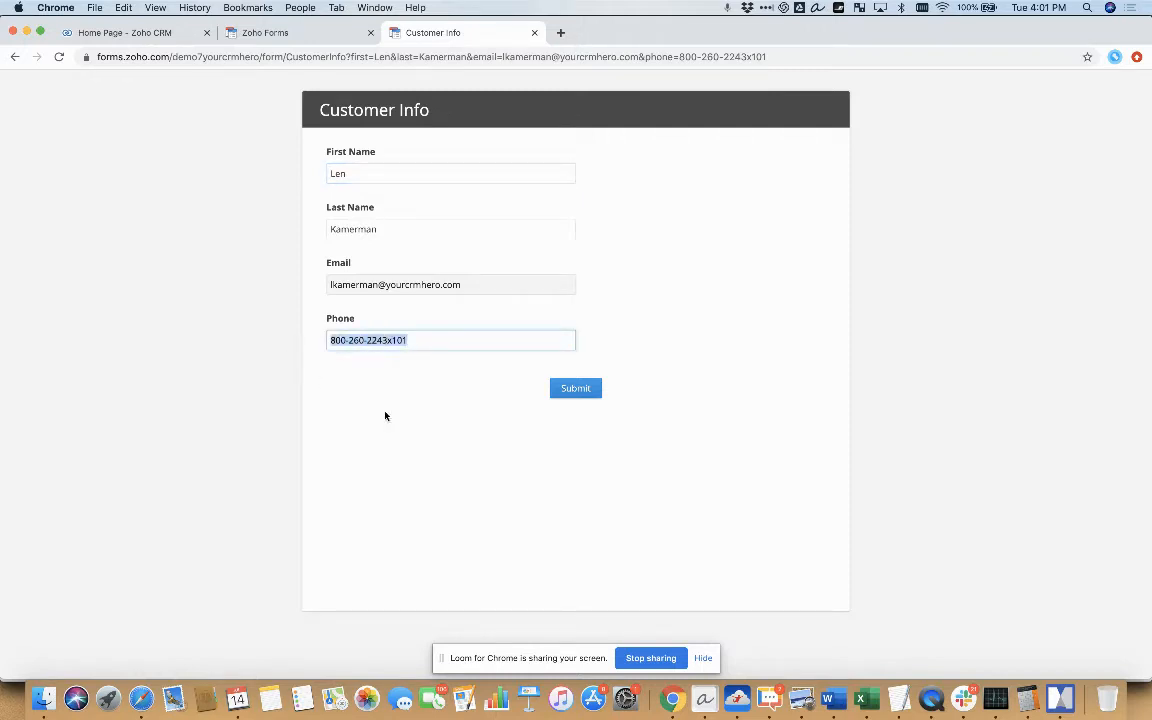
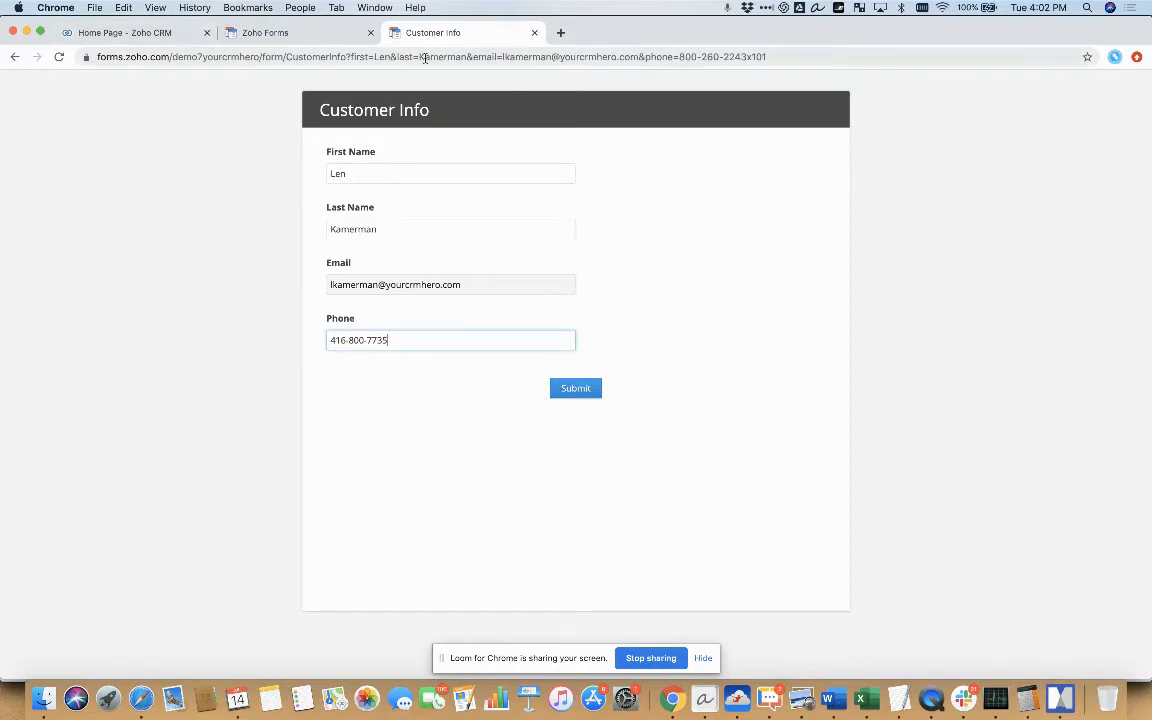
Return to the form's setup in Zoho Forms and copy its public permalink from the sharing options
left_click(311, 34)
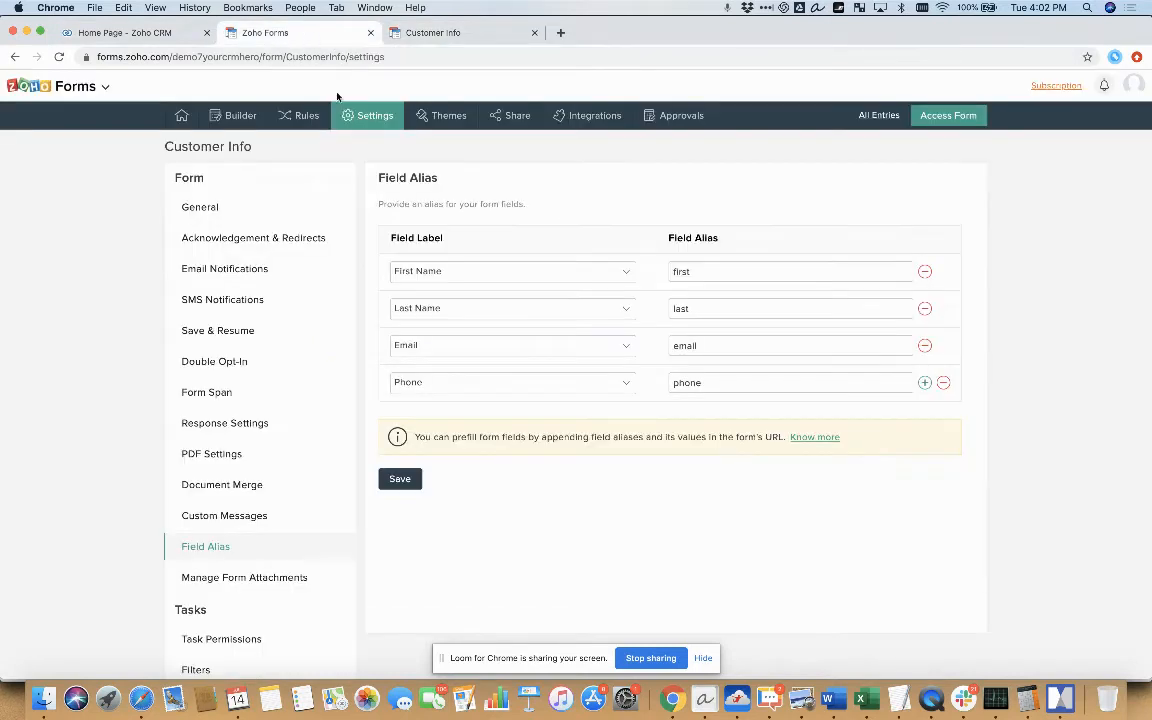
left_click(516, 117)
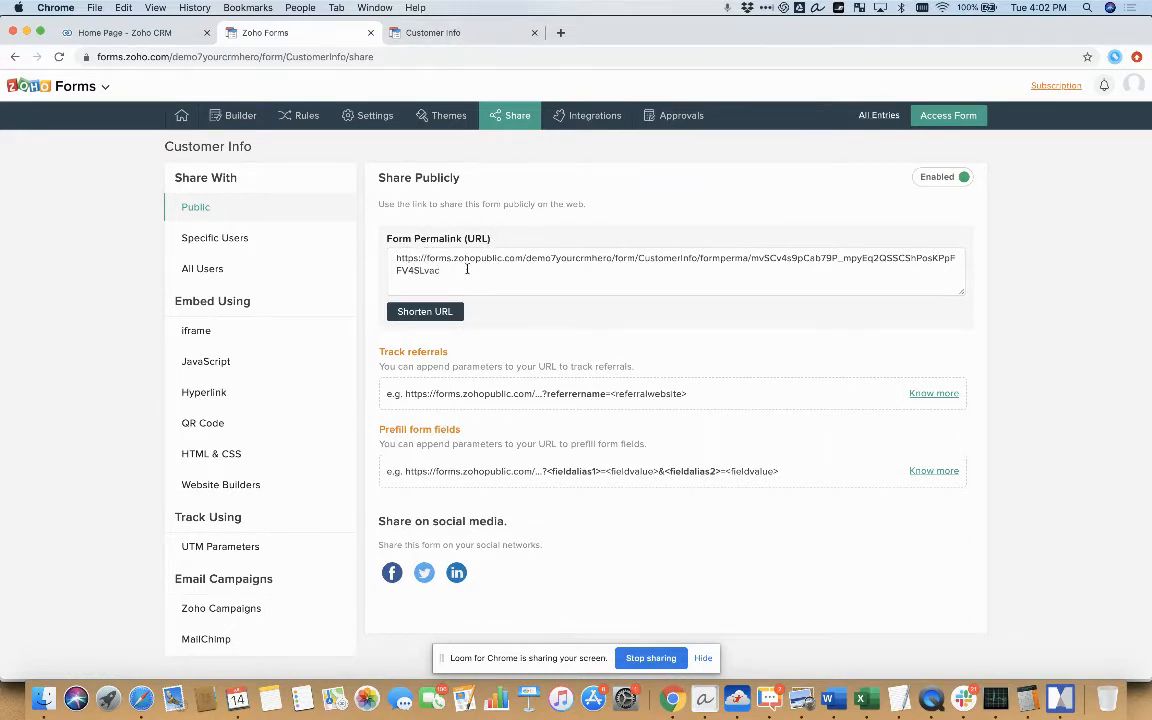
left_click(466, 265)
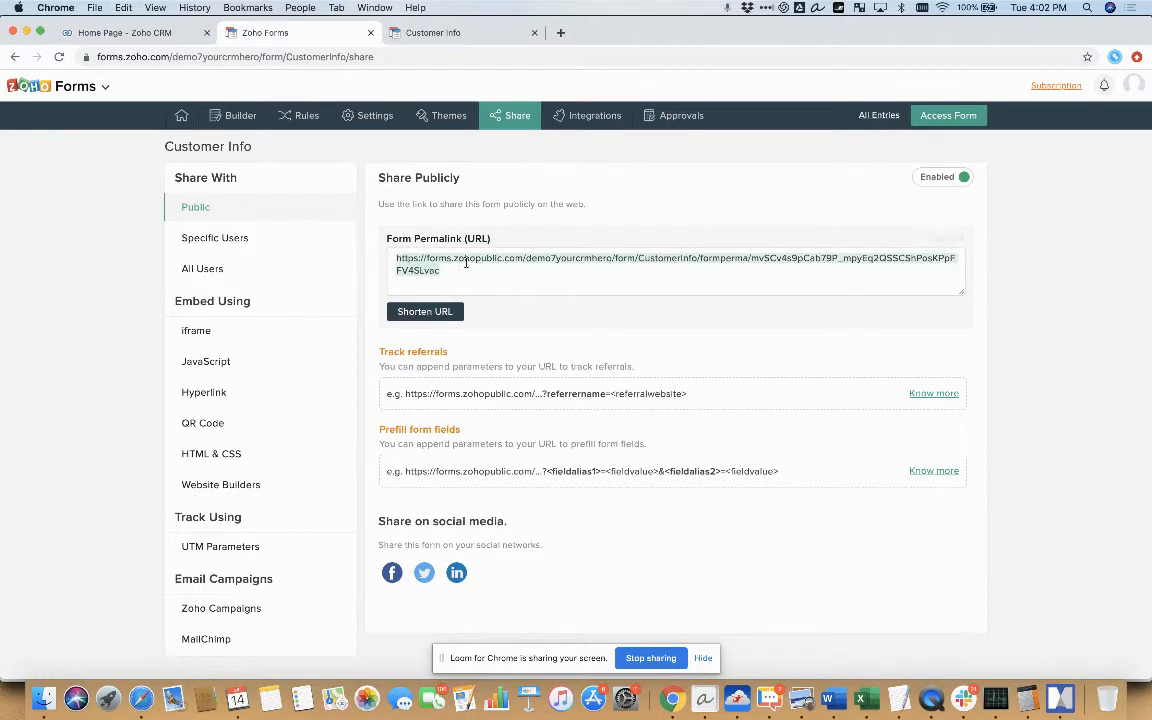
right_click(483, 257)
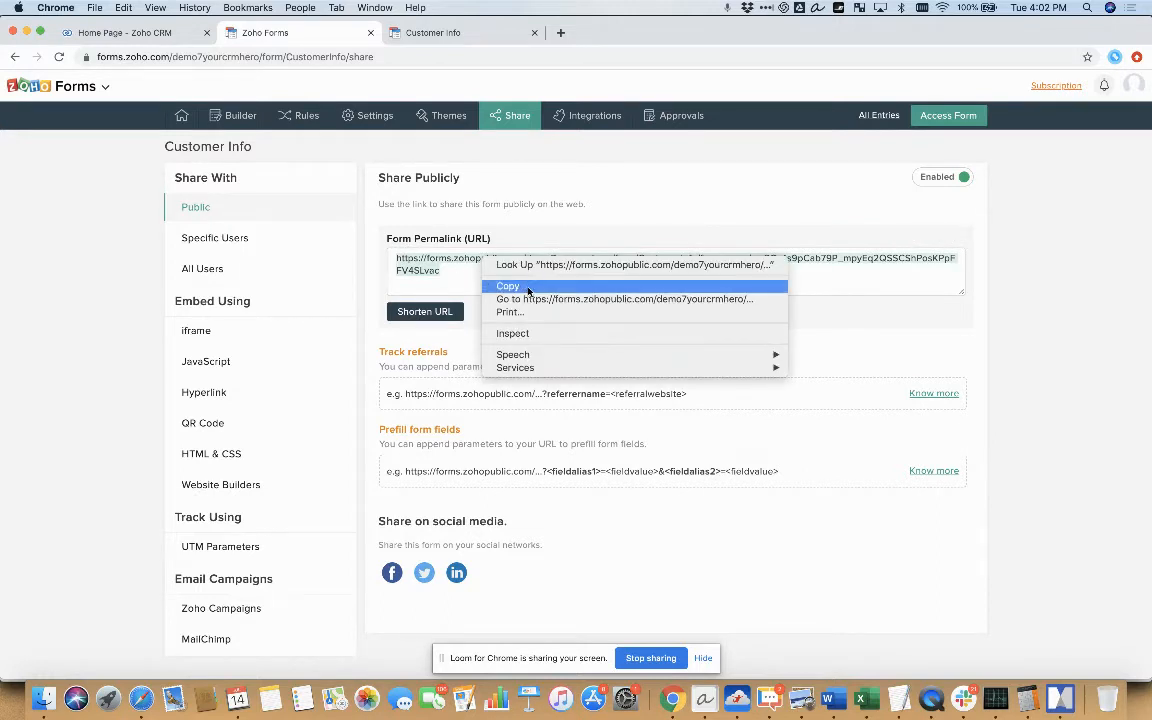
left_click(529, 290)
left_click(546, 272)
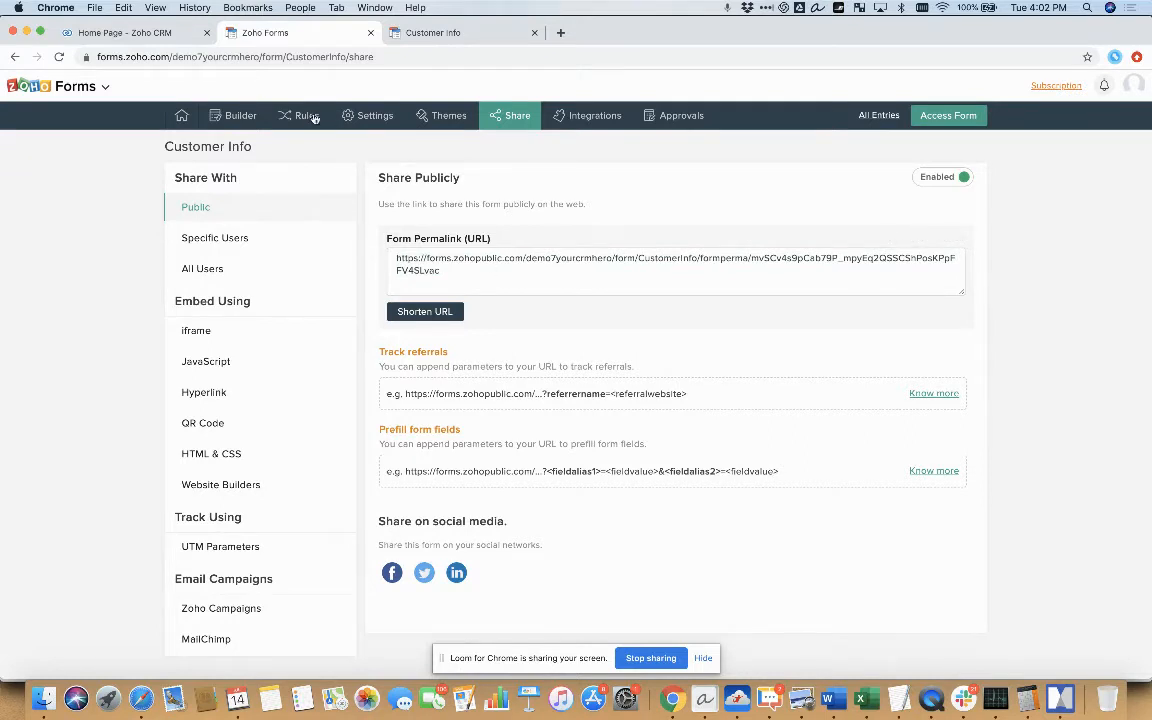
Load the copied public permalink in an incognito window to check the form without signing in, and close the window
left_click(98, 9)
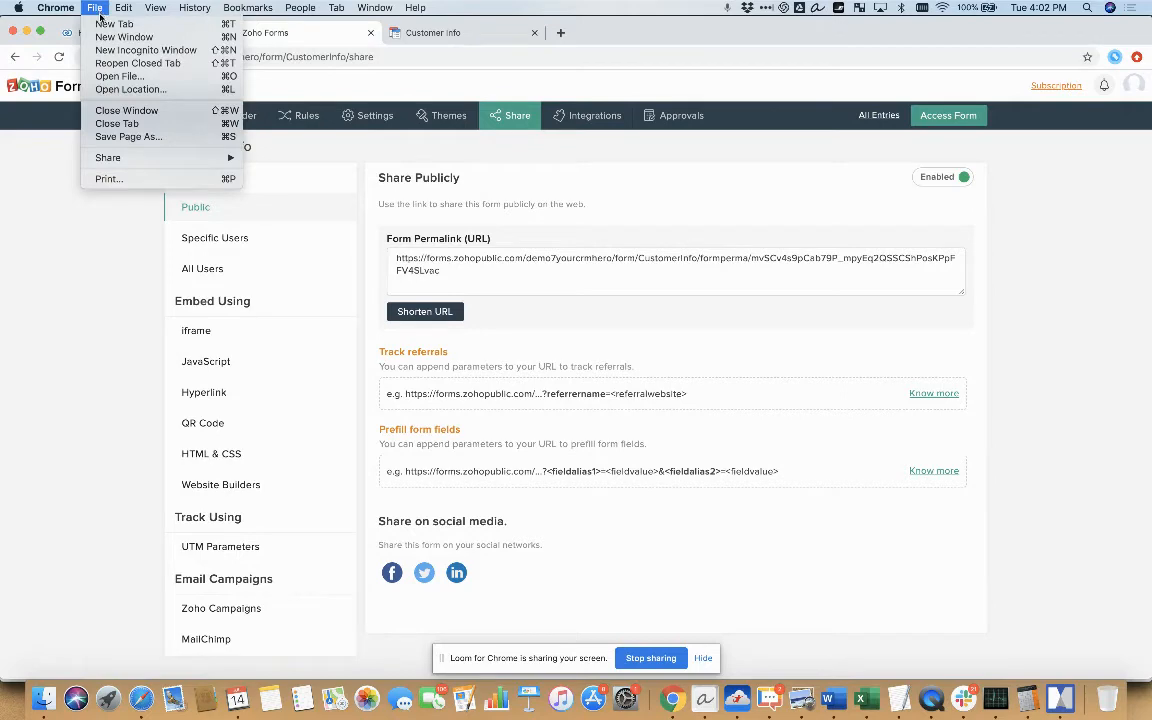
left_click(145, 50)
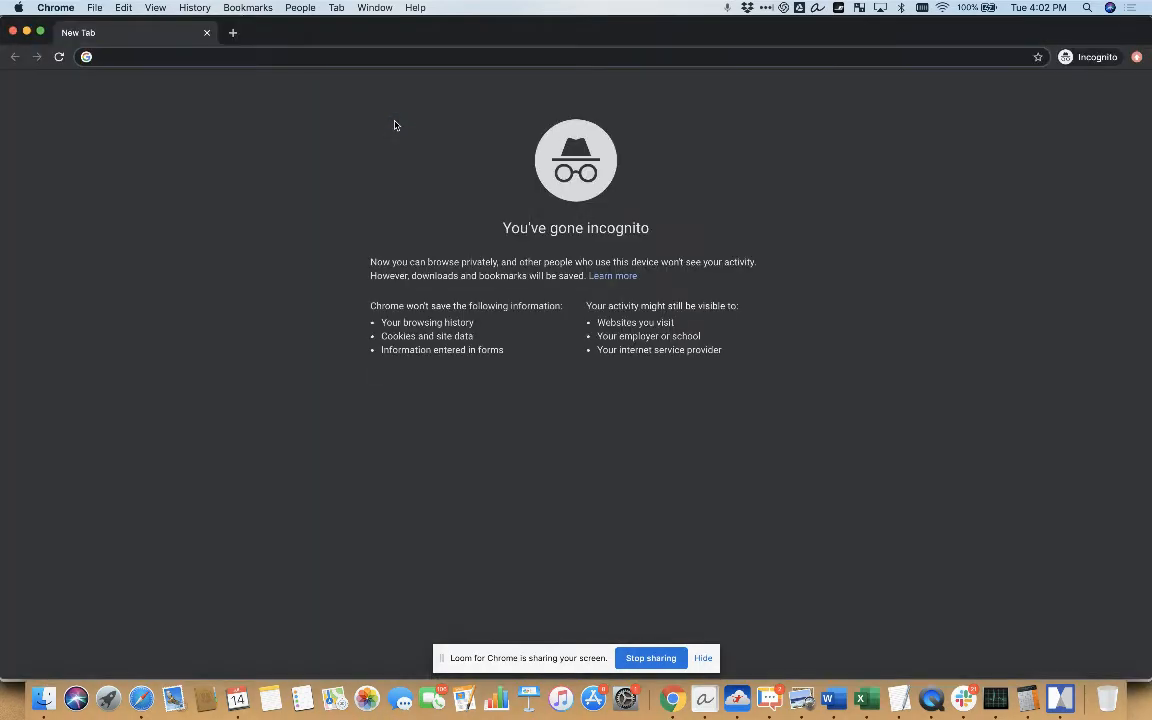
key("super+v")
key("Return")
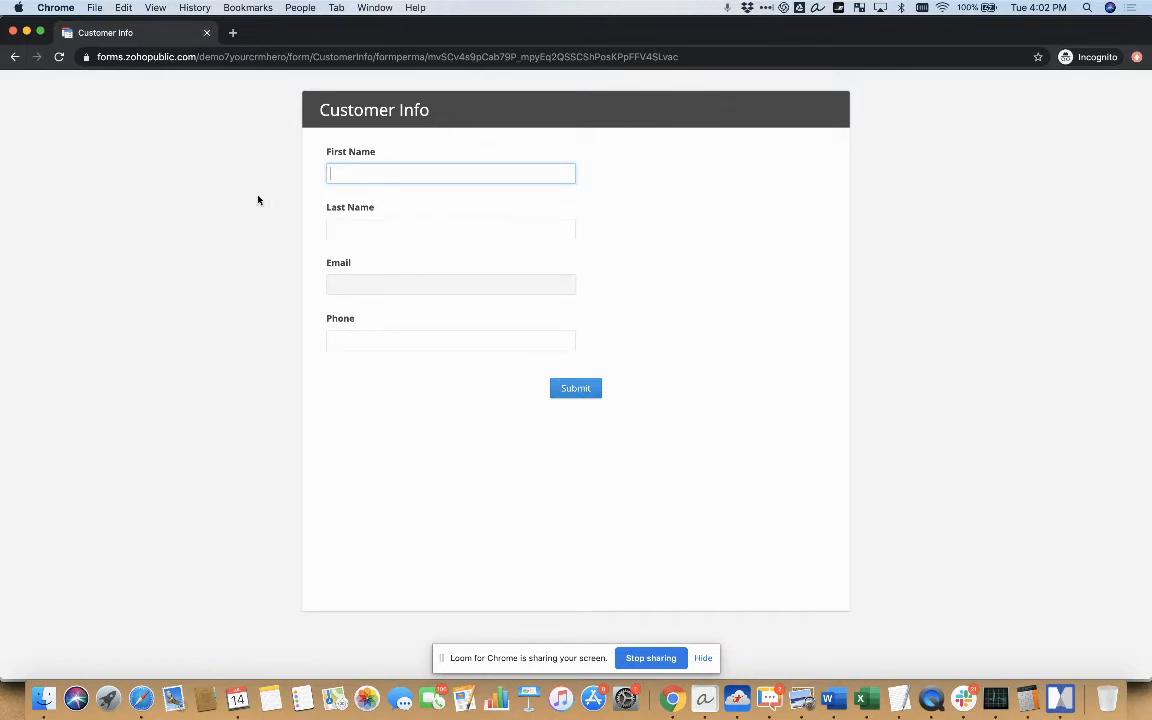
left_click(207, 33)
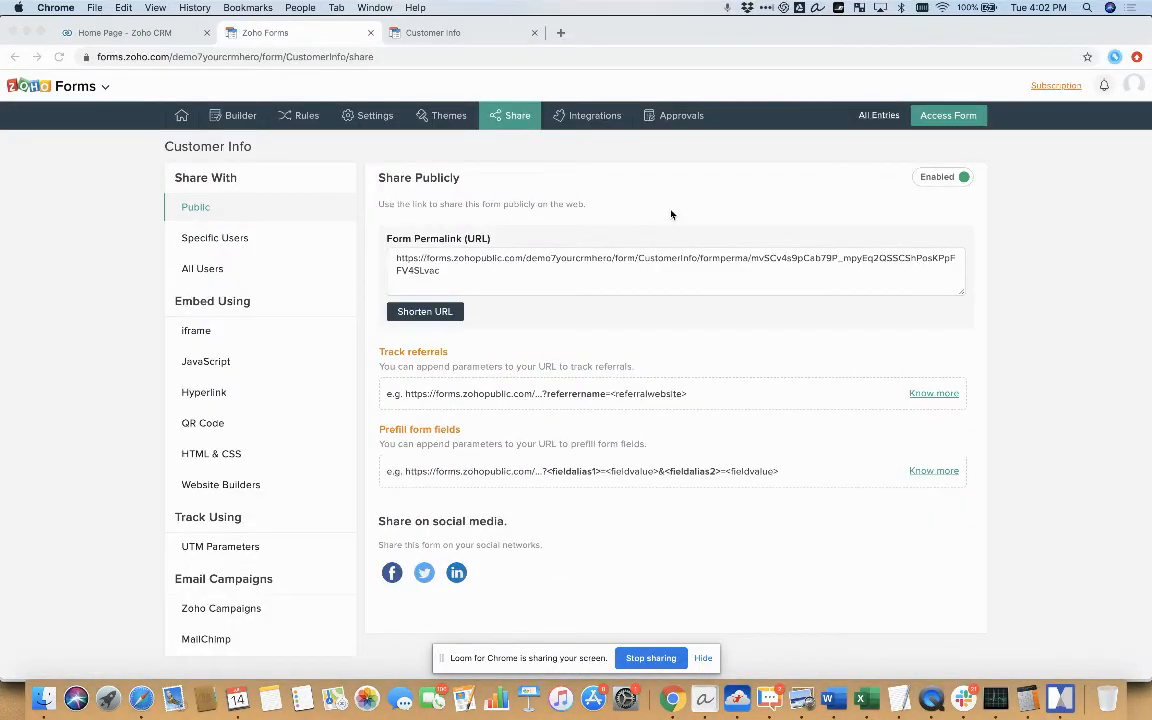
Start a Zoho CRM integration for the Customer Info form and select Contacts as the target module
left_click(593, 118)
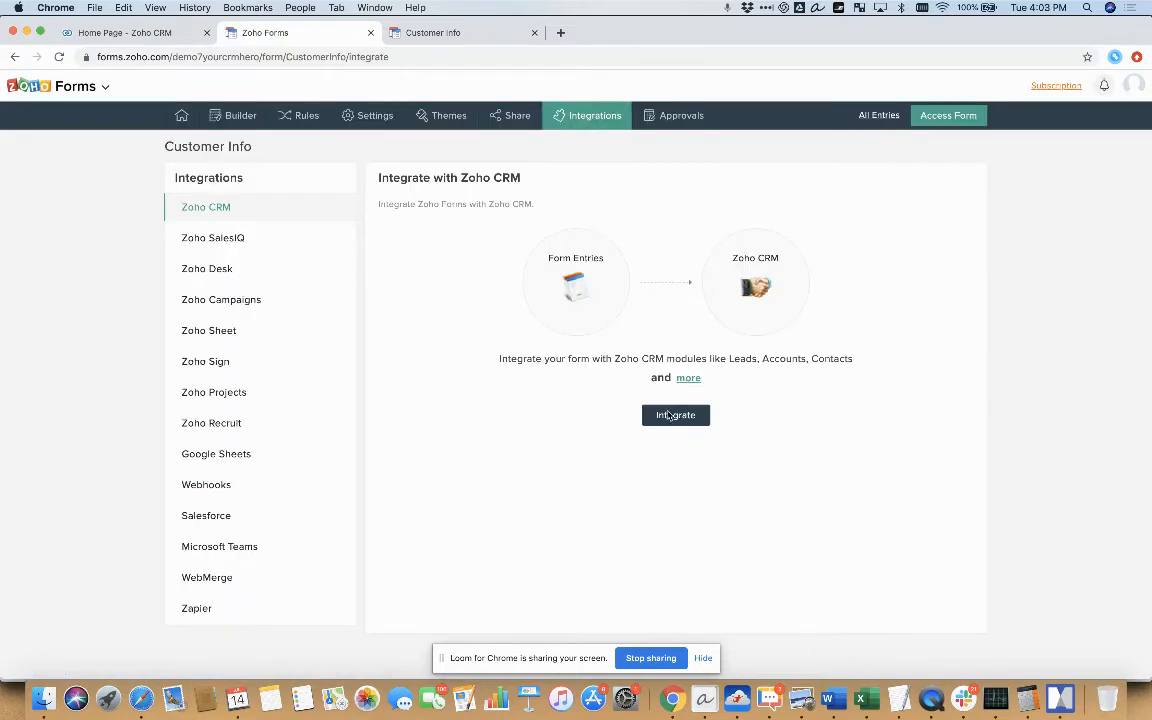
left_click(668, 415)
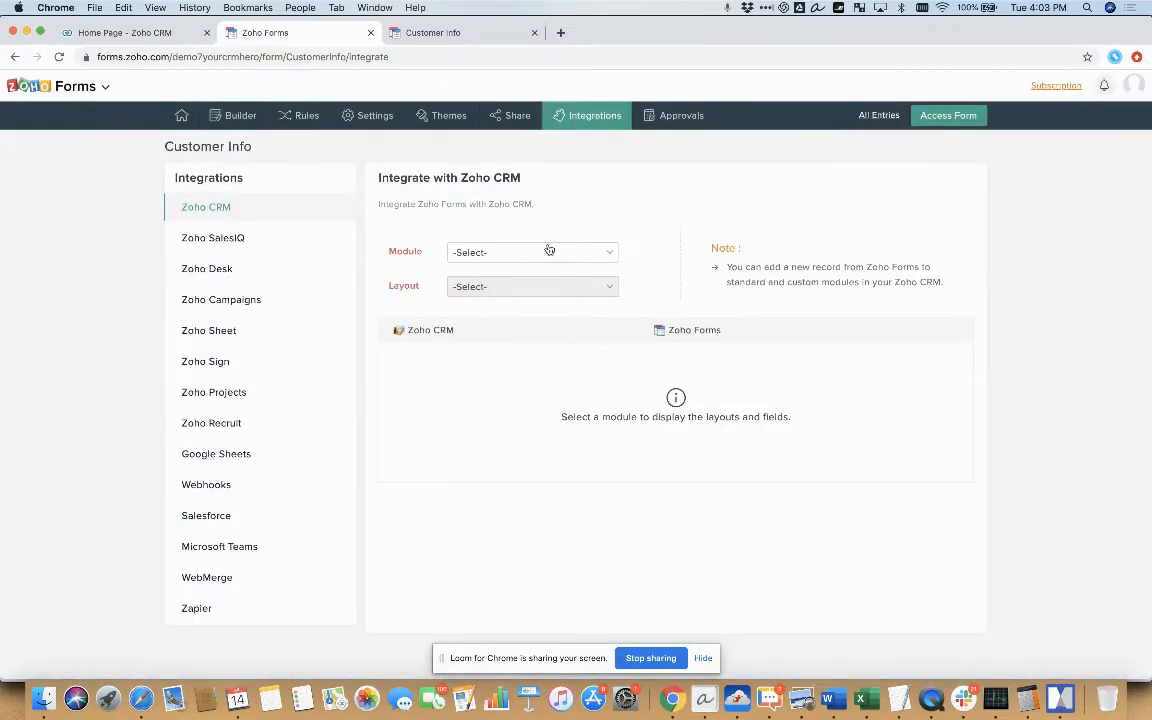
left_click(532, 253)
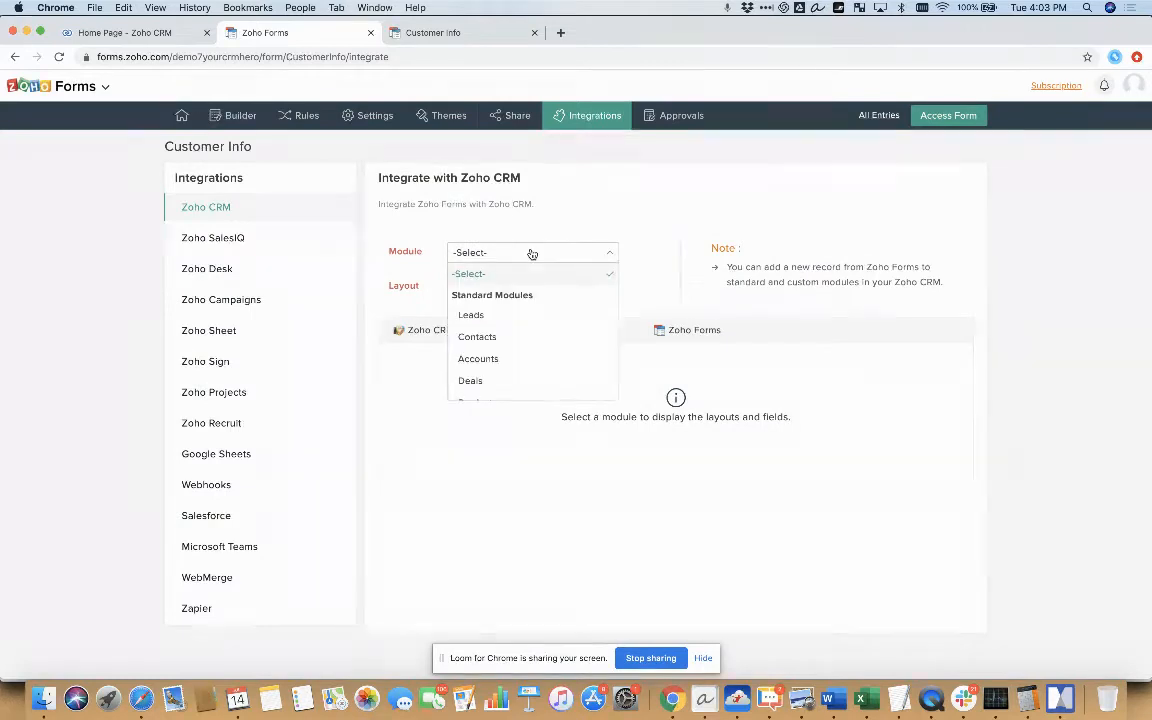
left_click(514, 339)
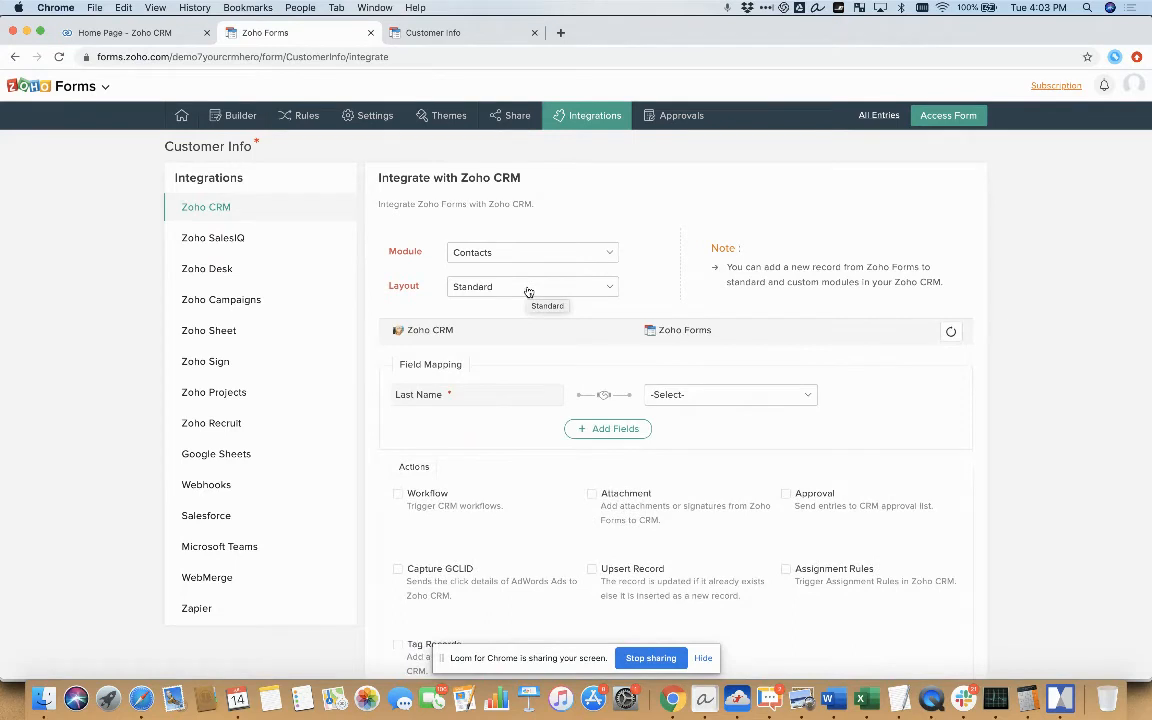
Map the CRM Last Name and First Name fields to the form's matching Last Name and First Name fields
left_click(729, 396)
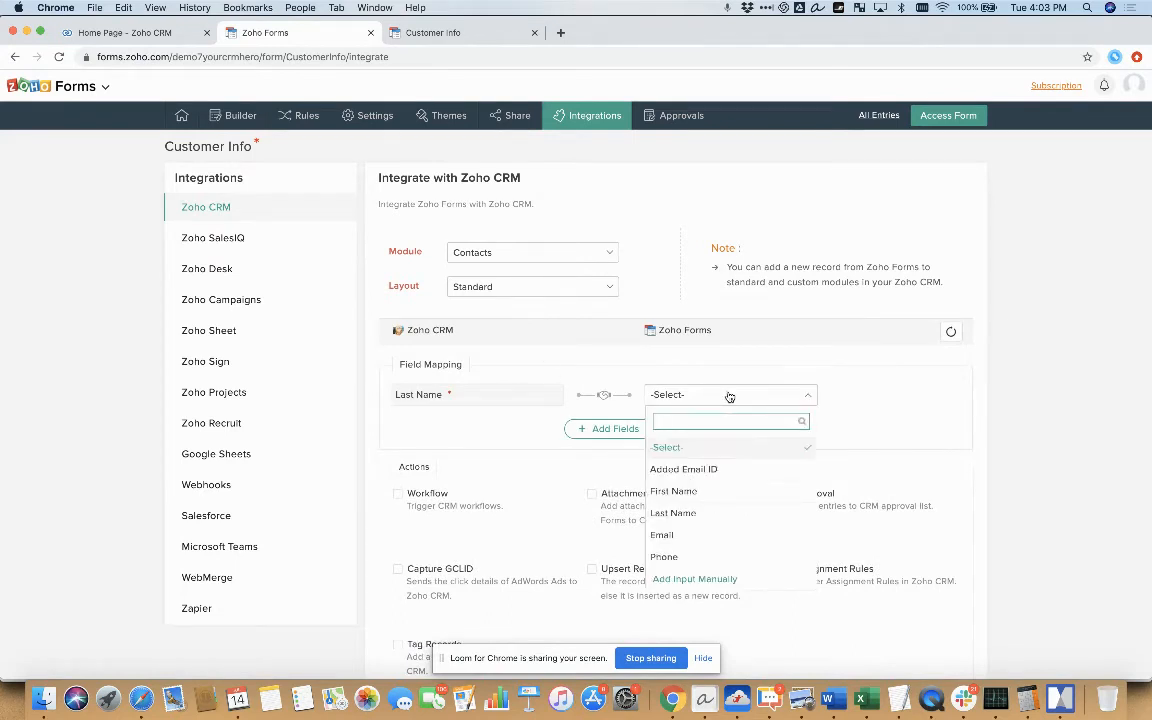
left_click(710, 513)
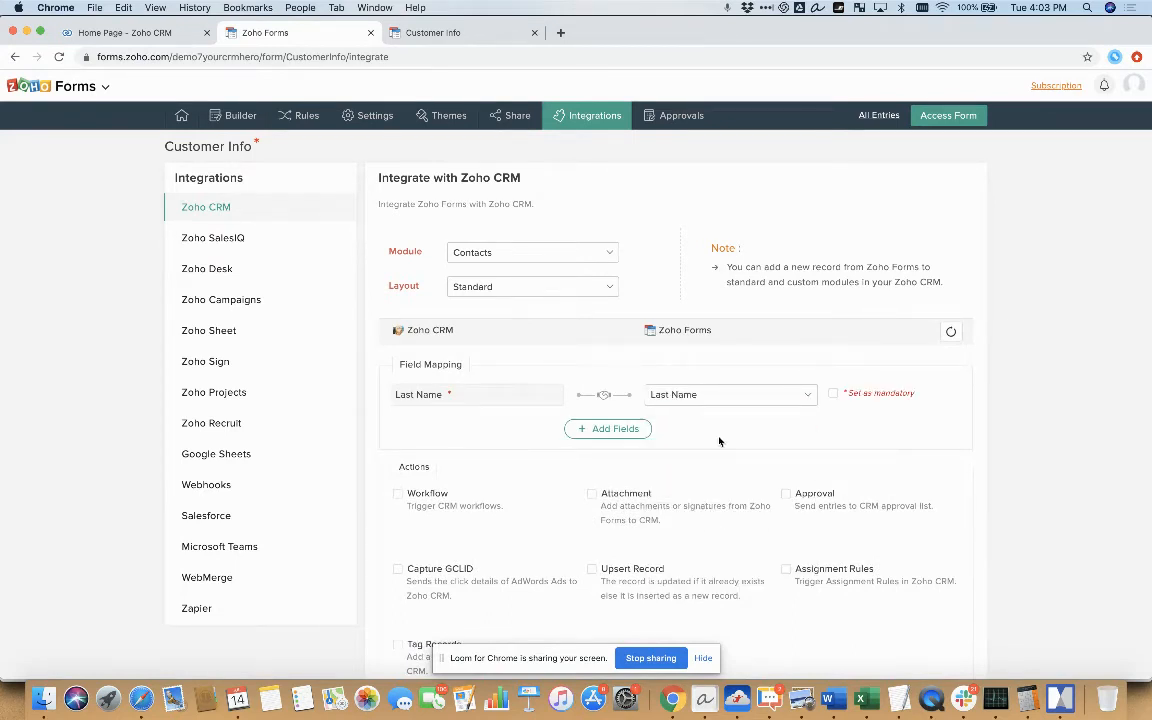
scroll(725, 450, "down", 3)
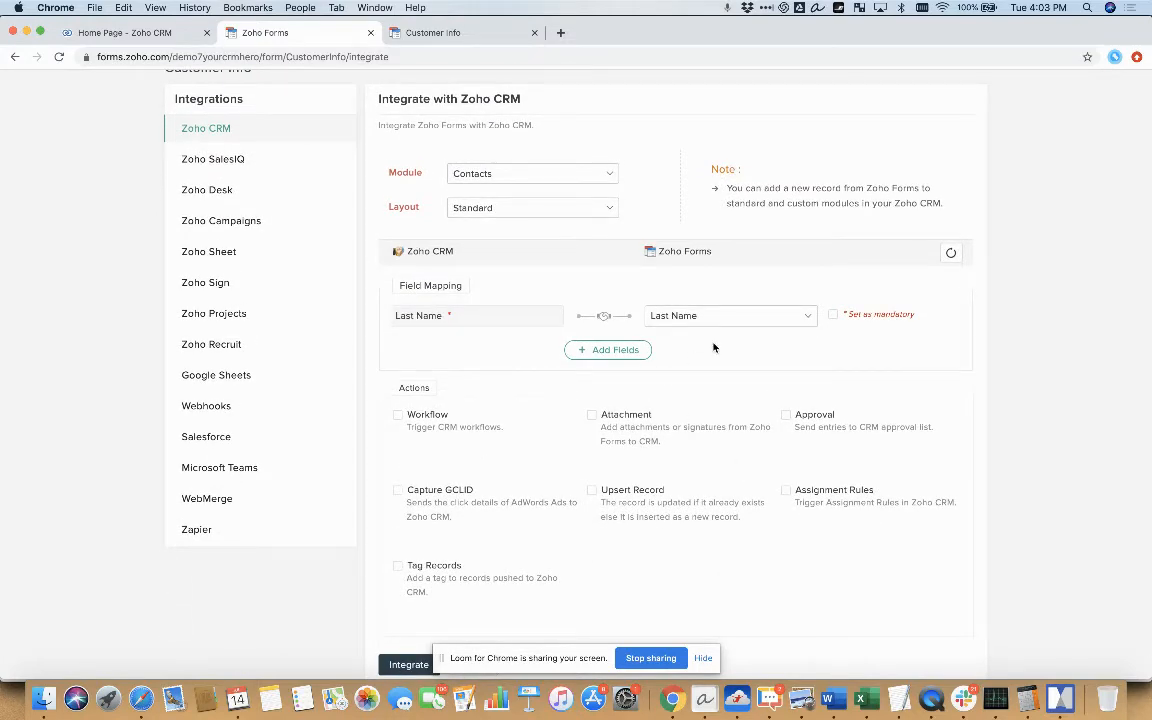
left_click(620, 351)
left_click(509, 349)
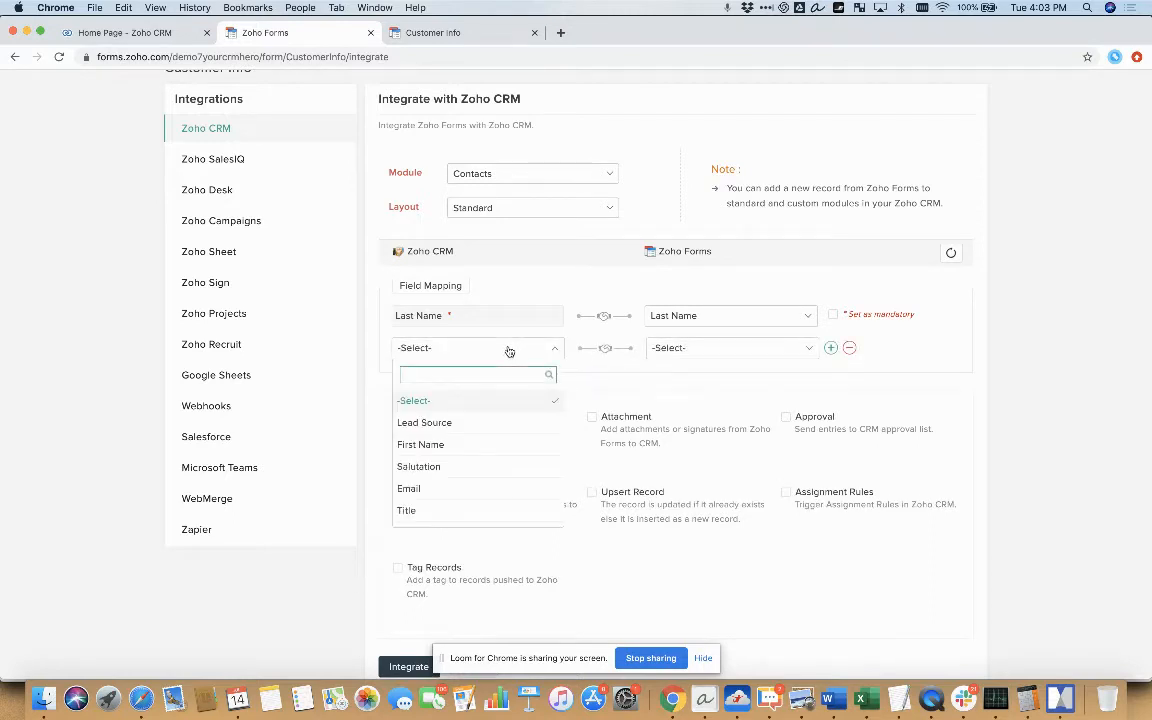
left_click(470, 444)
left_click(704, 349)
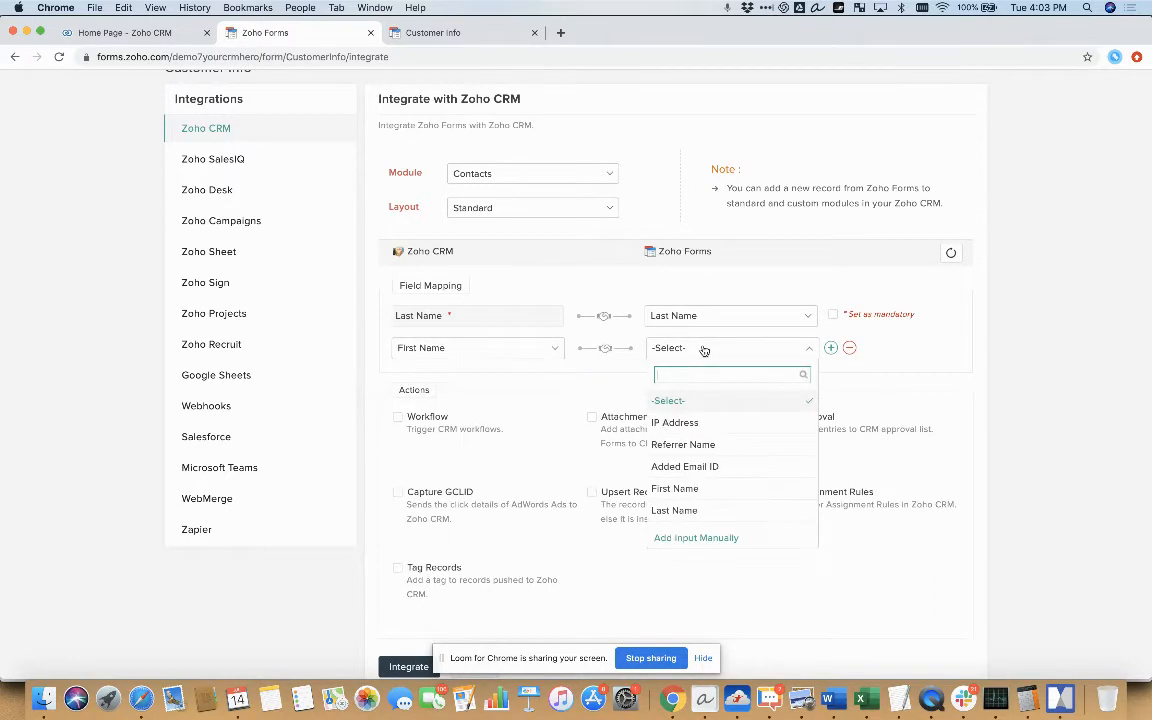
left_click(640, 488)
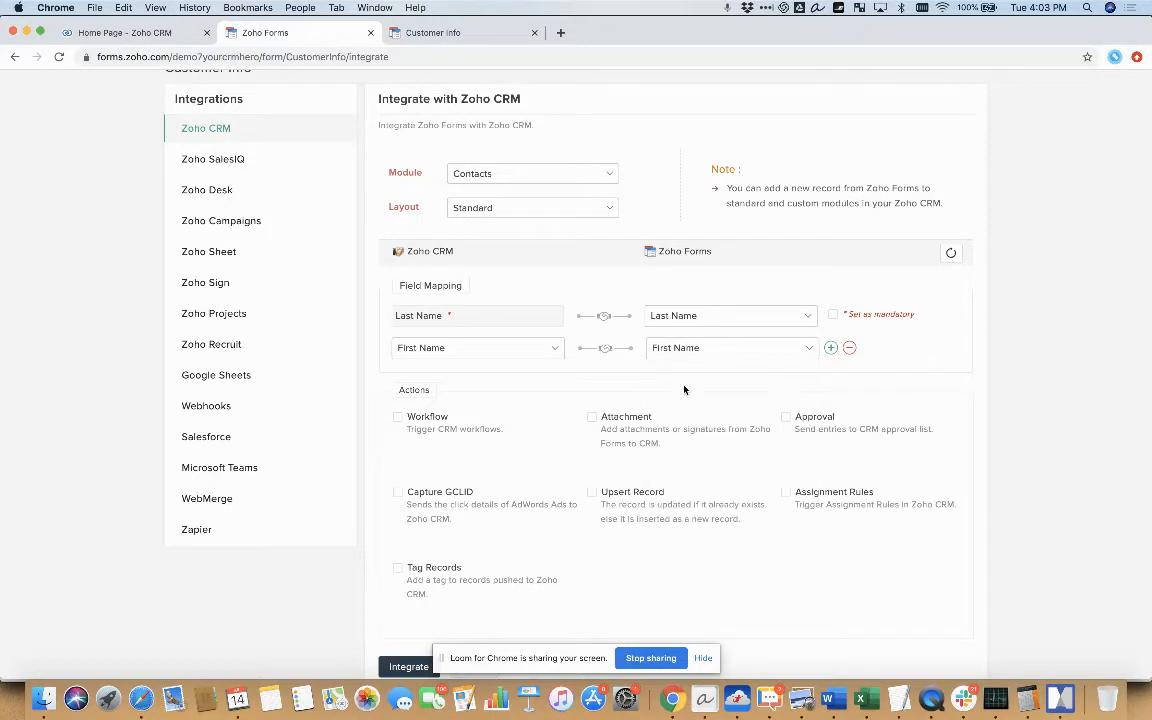
Add another field mapping that links the CRM Phone field to the form's Phone field
left_click(830, 347)
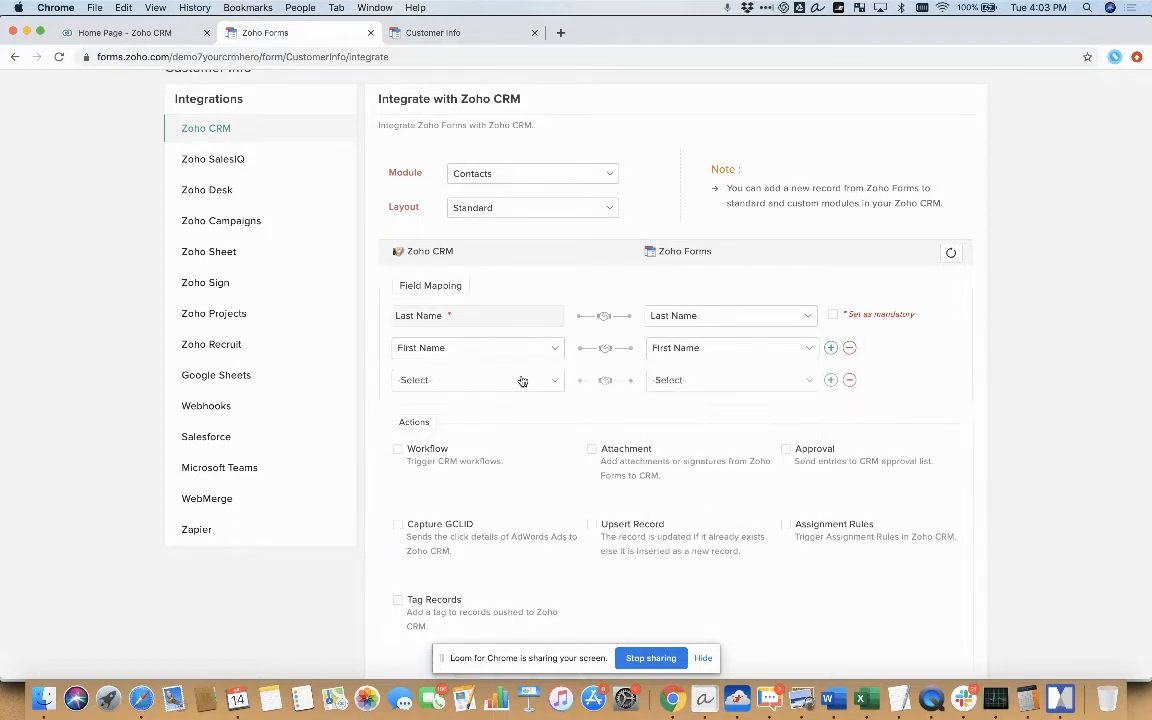
left_click(520, 381)
type("ph")
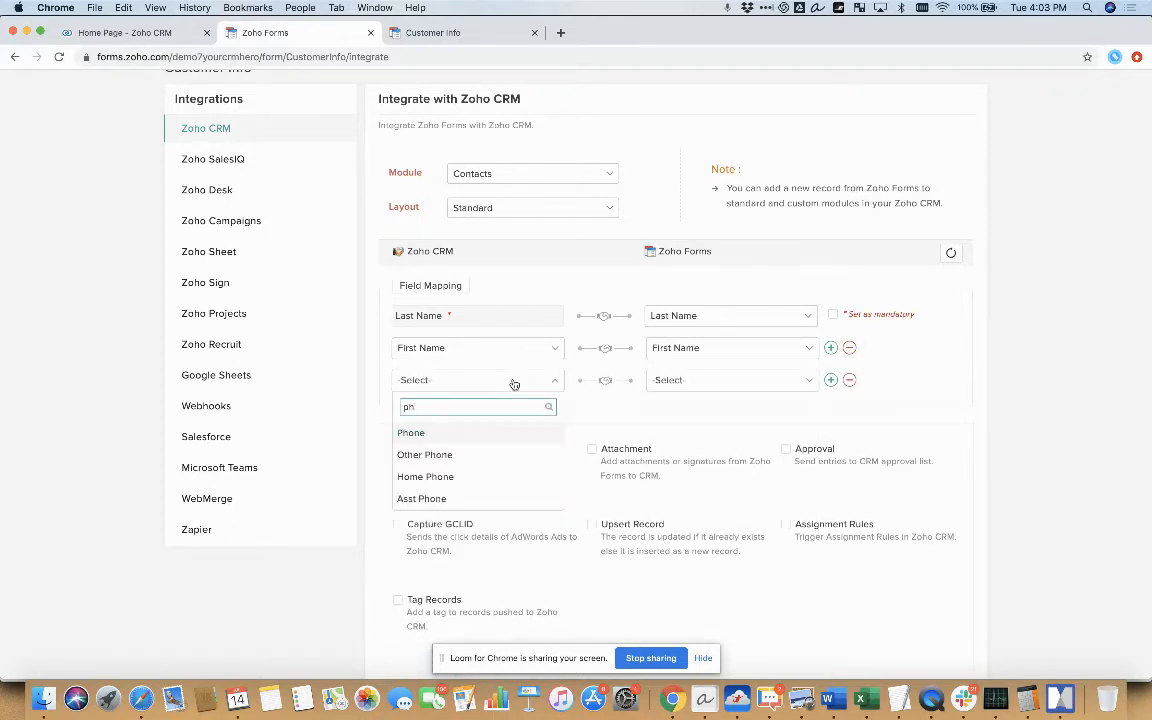
left_click(470, 434)
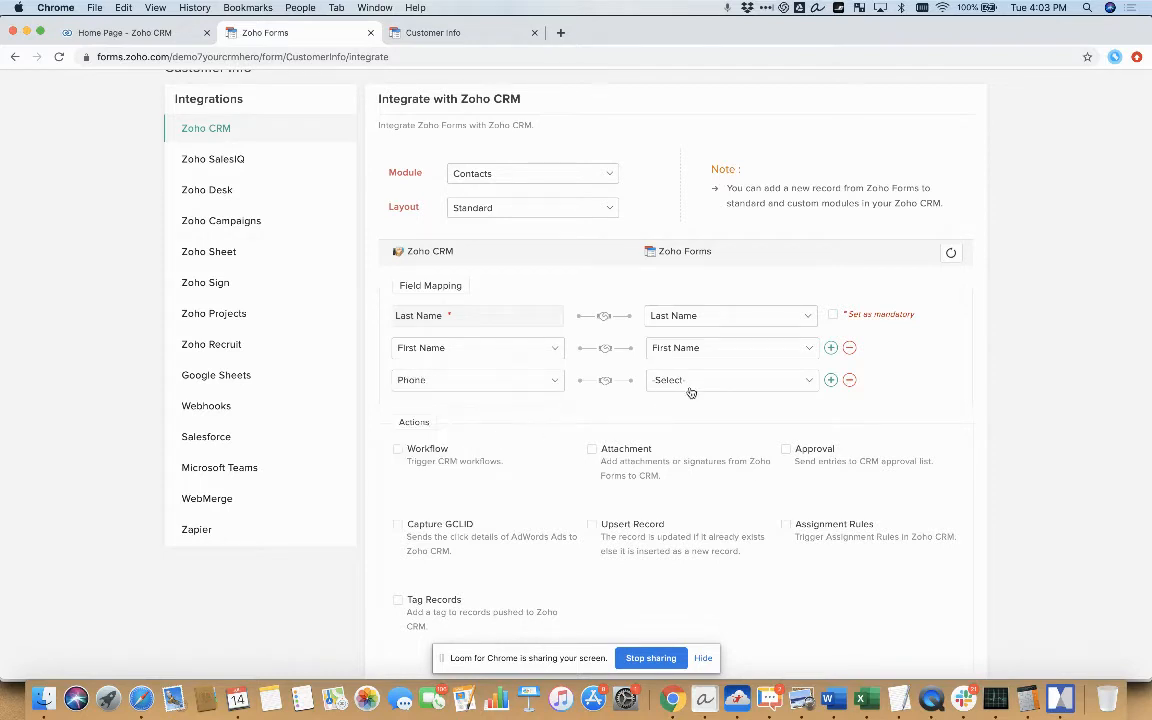
left_click(689, 383)
left_click(741, 497)
Enable Upsert Record with overwriting by empty form values set to No, and enable the Approval action
scroll(572, 404, "down", 2)
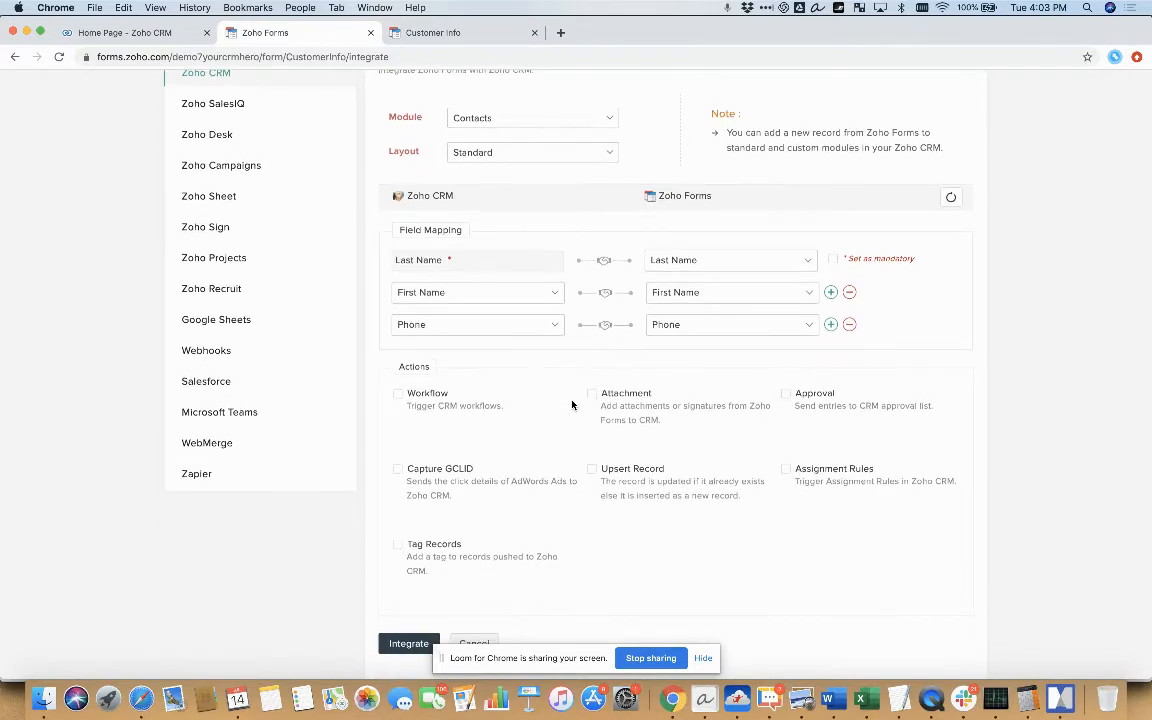
left_click(591, 466)
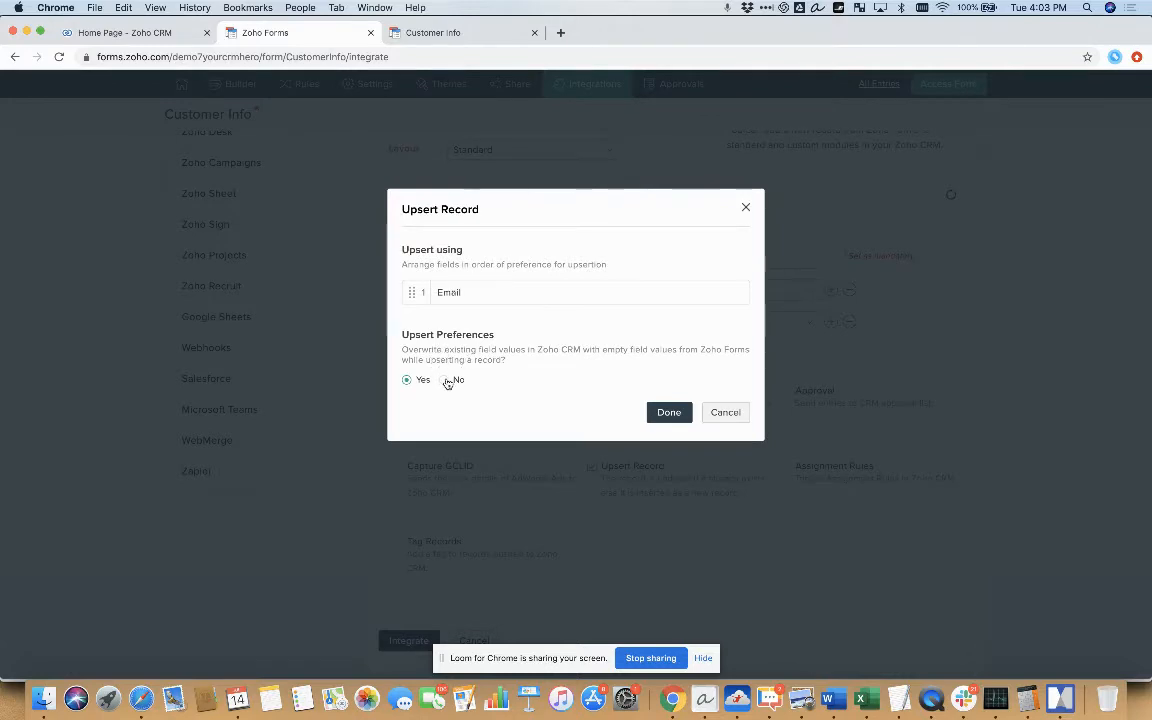
left_click(445, 380)
left_click(665, 420)
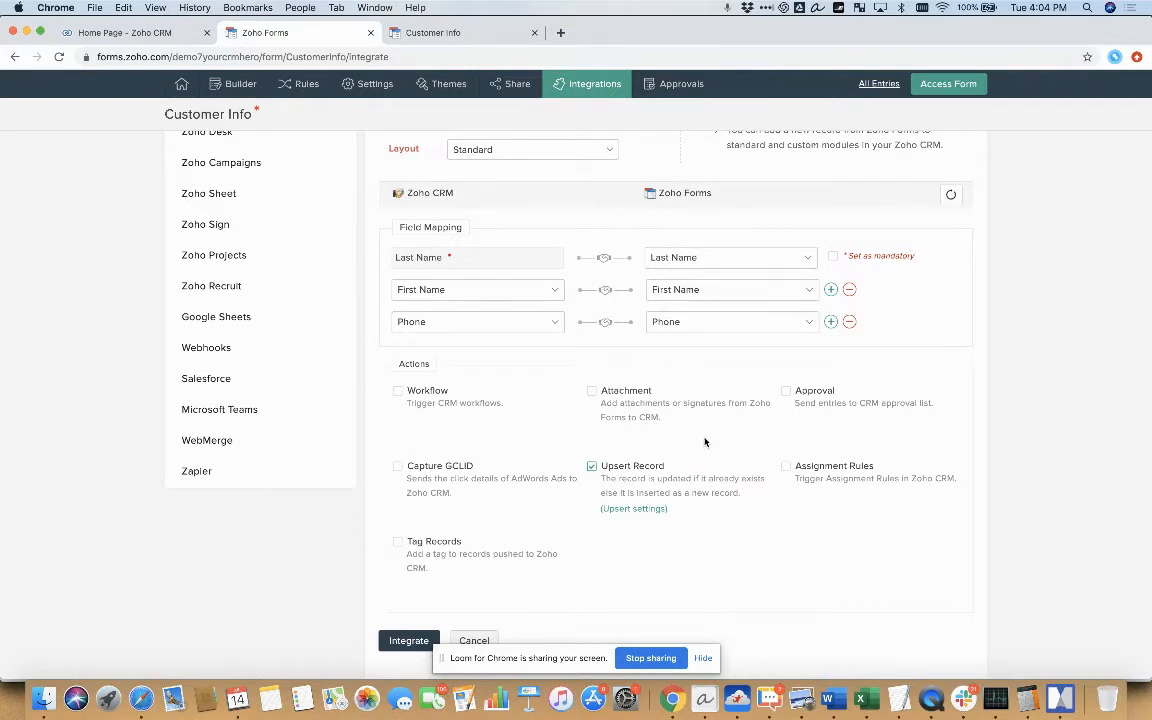
left_click(787, 391)
Set the mapped Last Name field as mandatory and complete the Zoho CRM integration
left_click(404, 641)
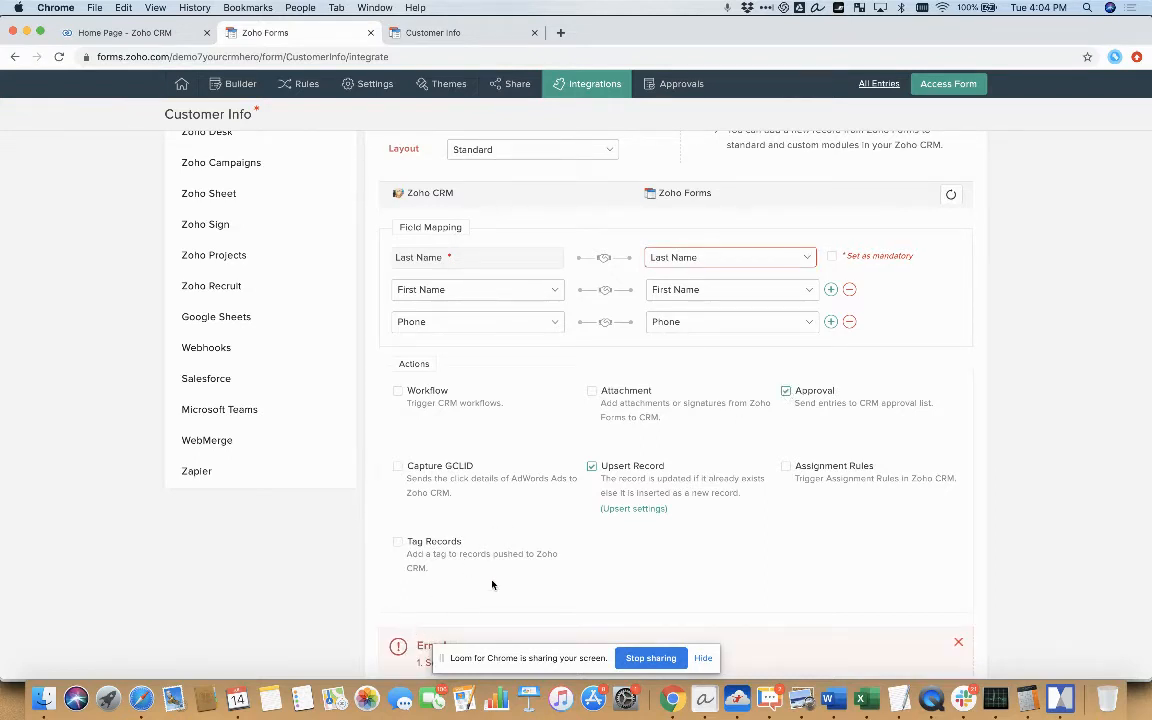
scroll(621, 593, "down", 2)
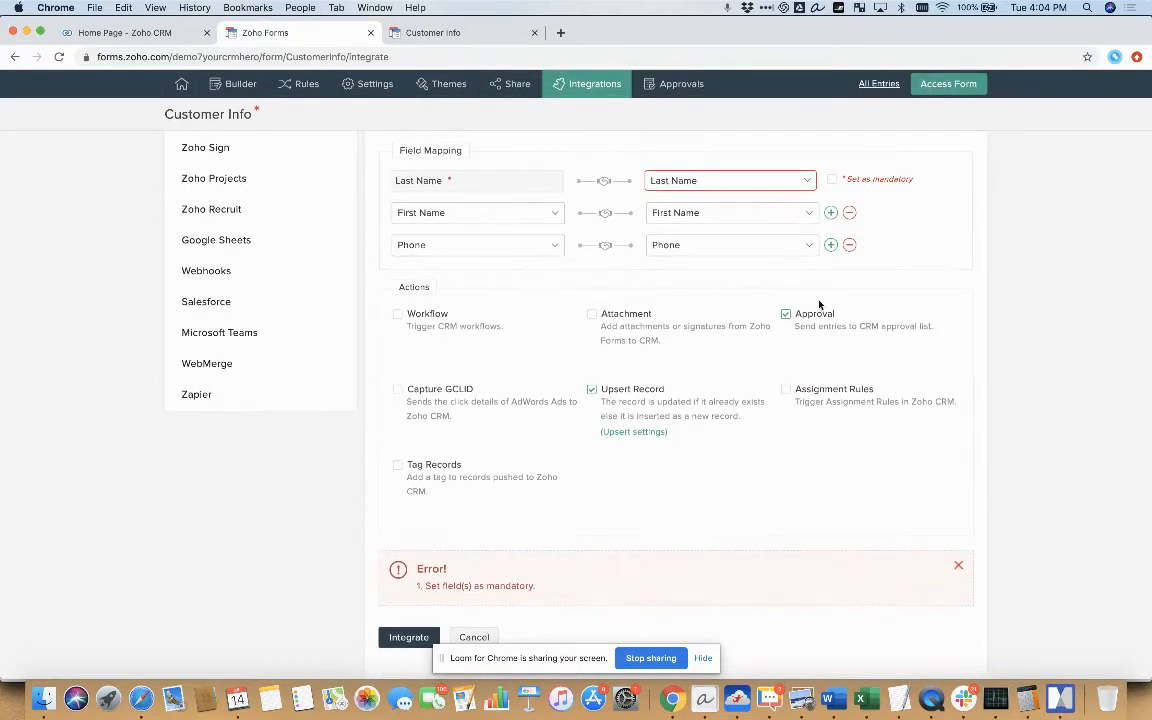
left_click(830, 183)
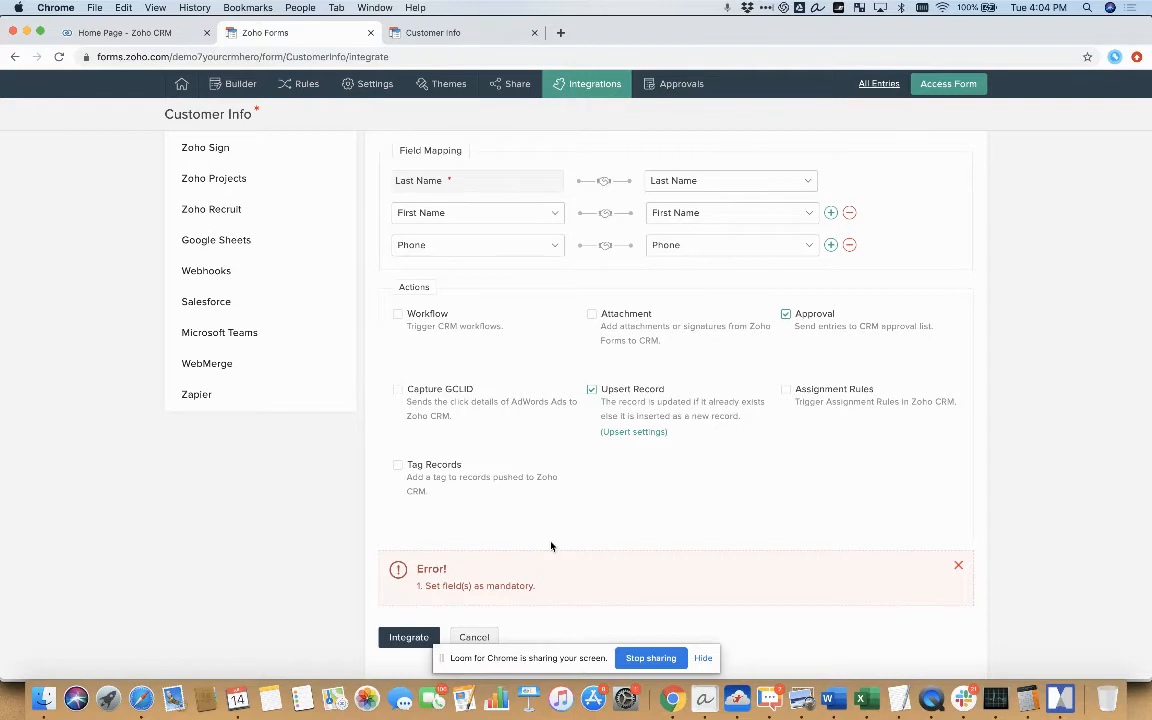
left_click(408, 639)
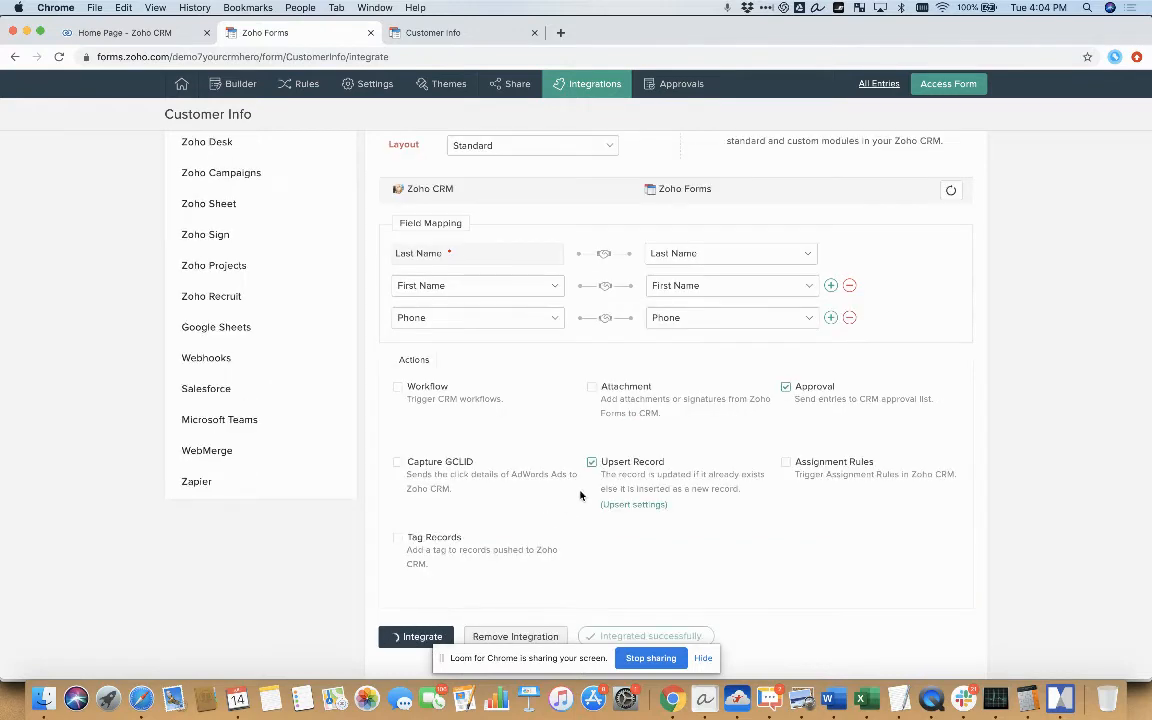
Copy the Customer Info form's public permalink from its sharing options
scroll(581, 495, "up", 3)
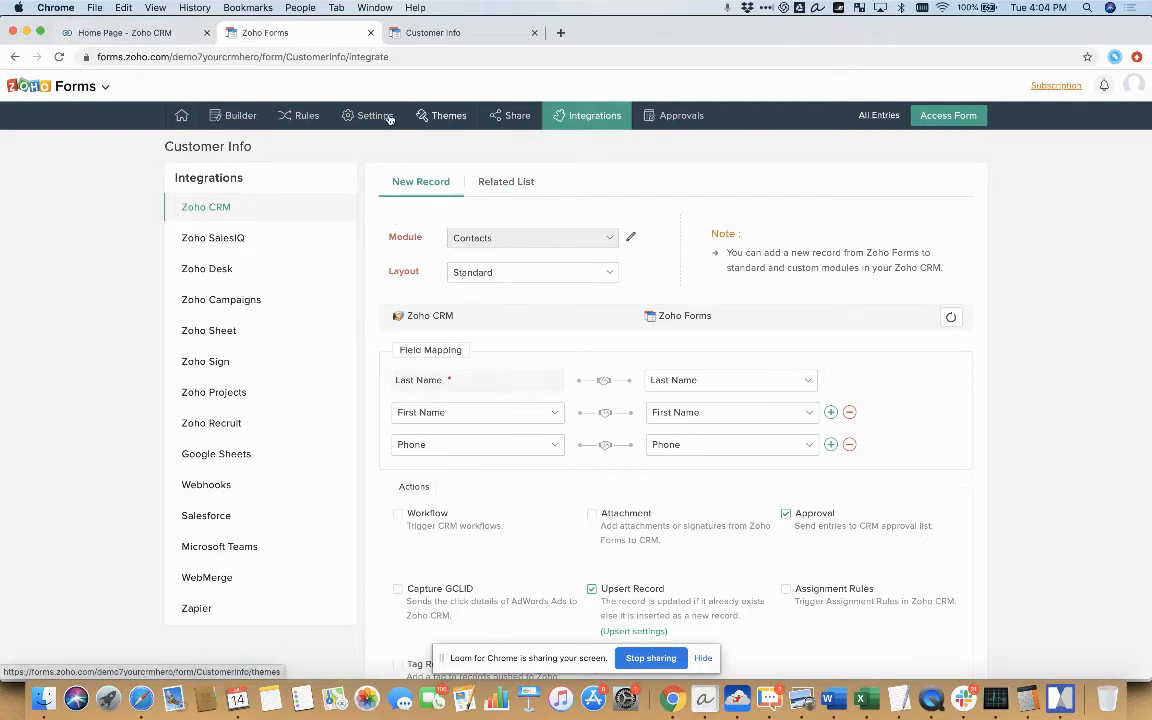
left_click(518, 117)
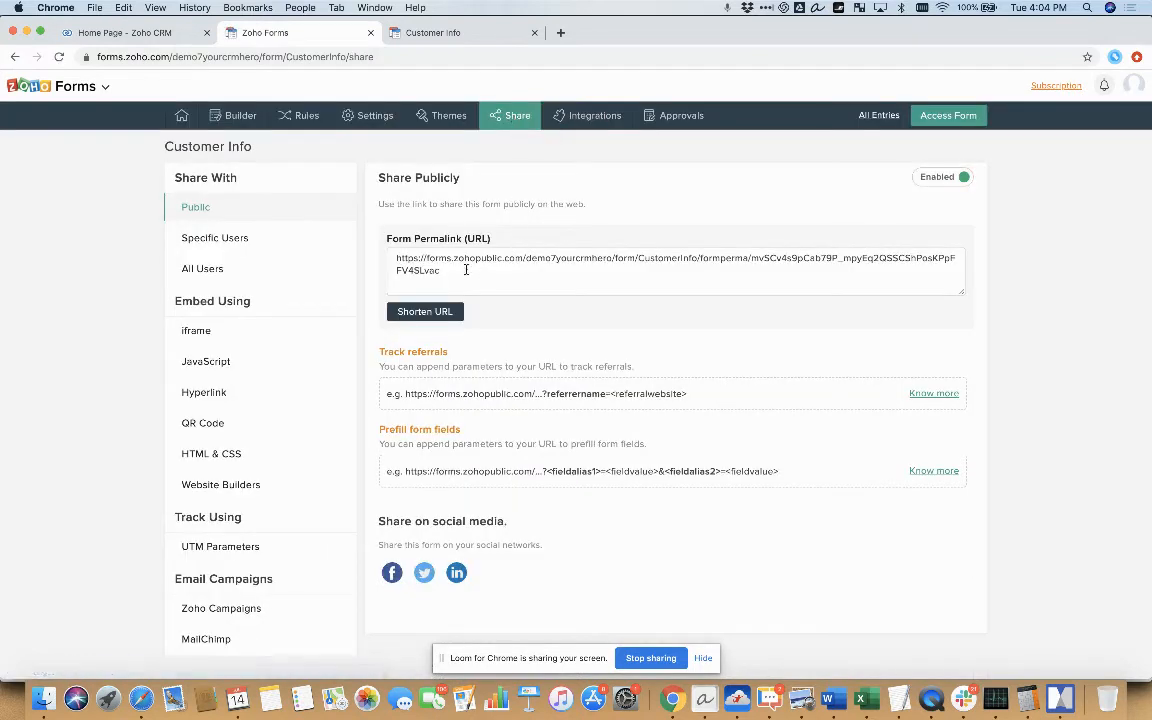
left_click(397, 257)
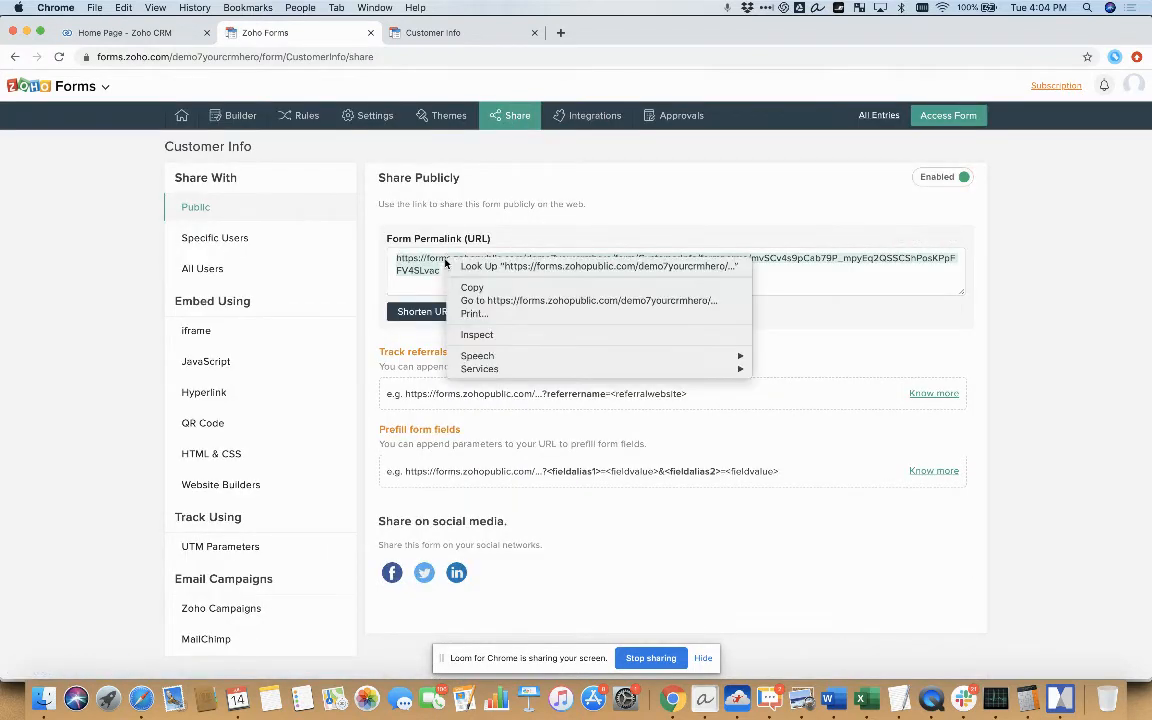
right_click(447, 258)
left_click(466, 288)
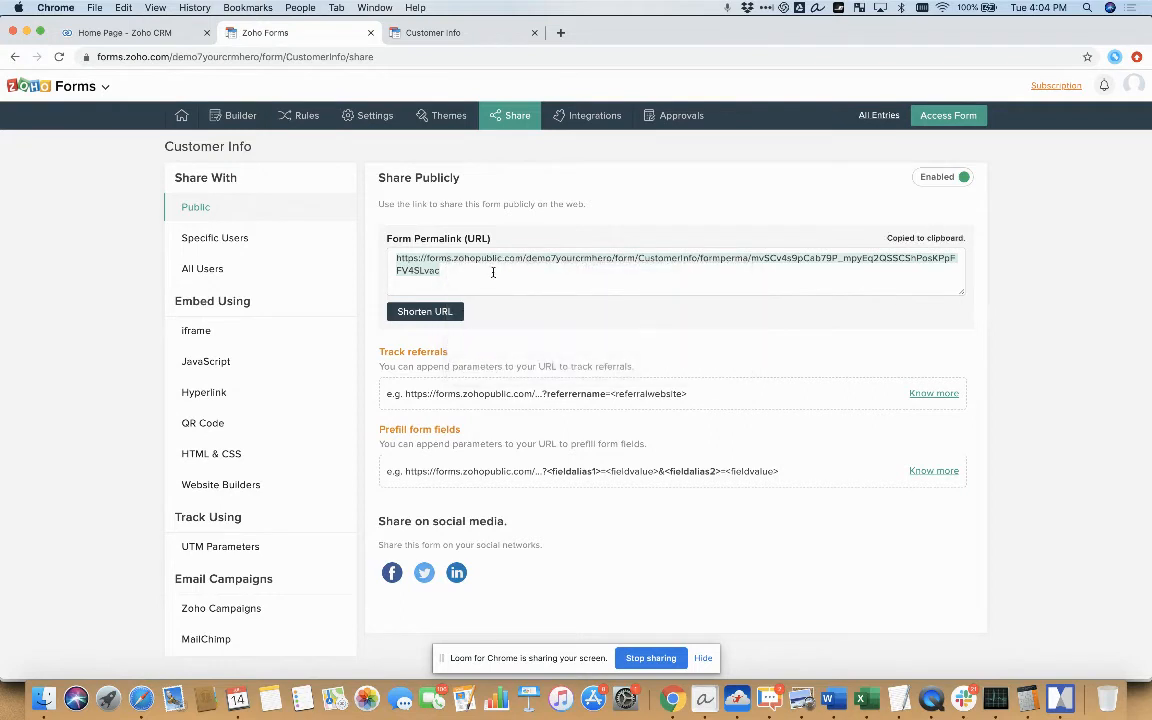
Switch to Zoho CRM and open the Templates page in its setup, dismissing the announcement
left_click(133, 34)
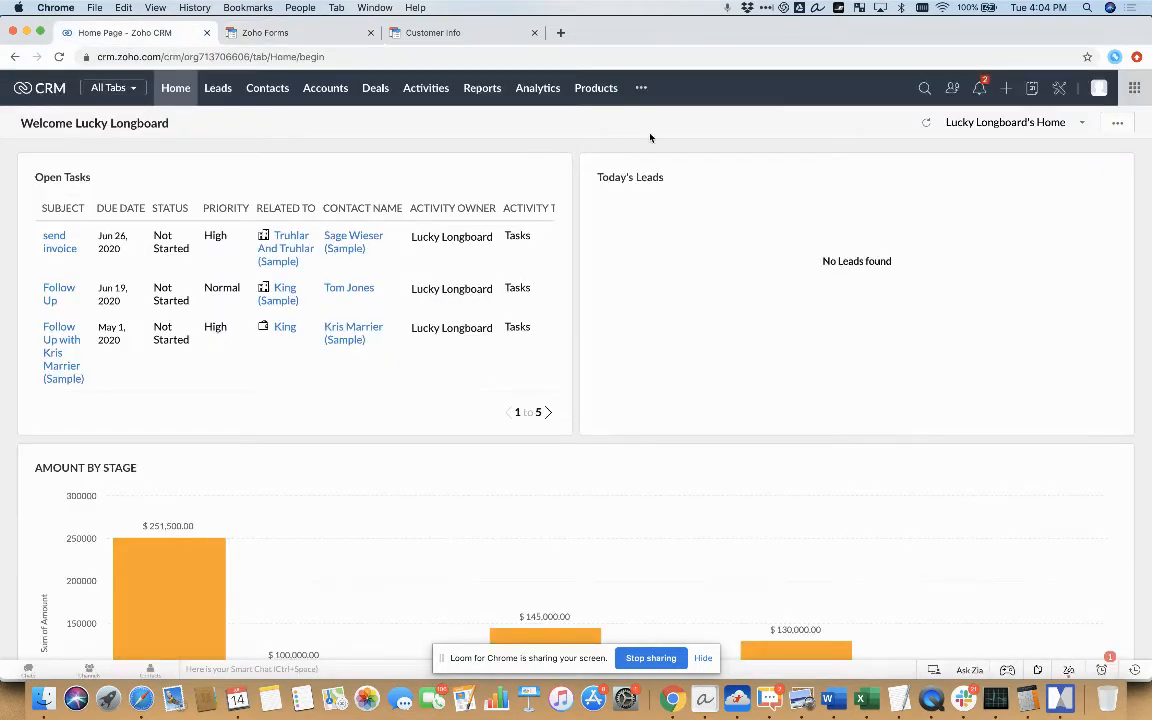
left_click(1062, 92)
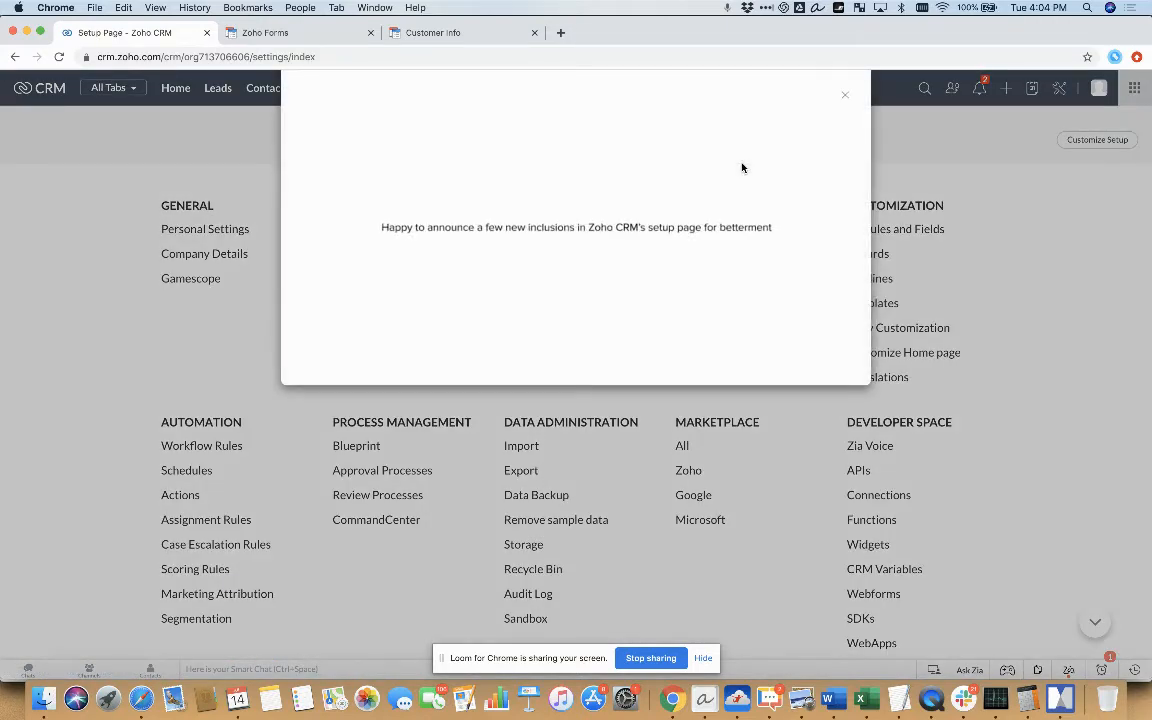
left_click(844, 97)
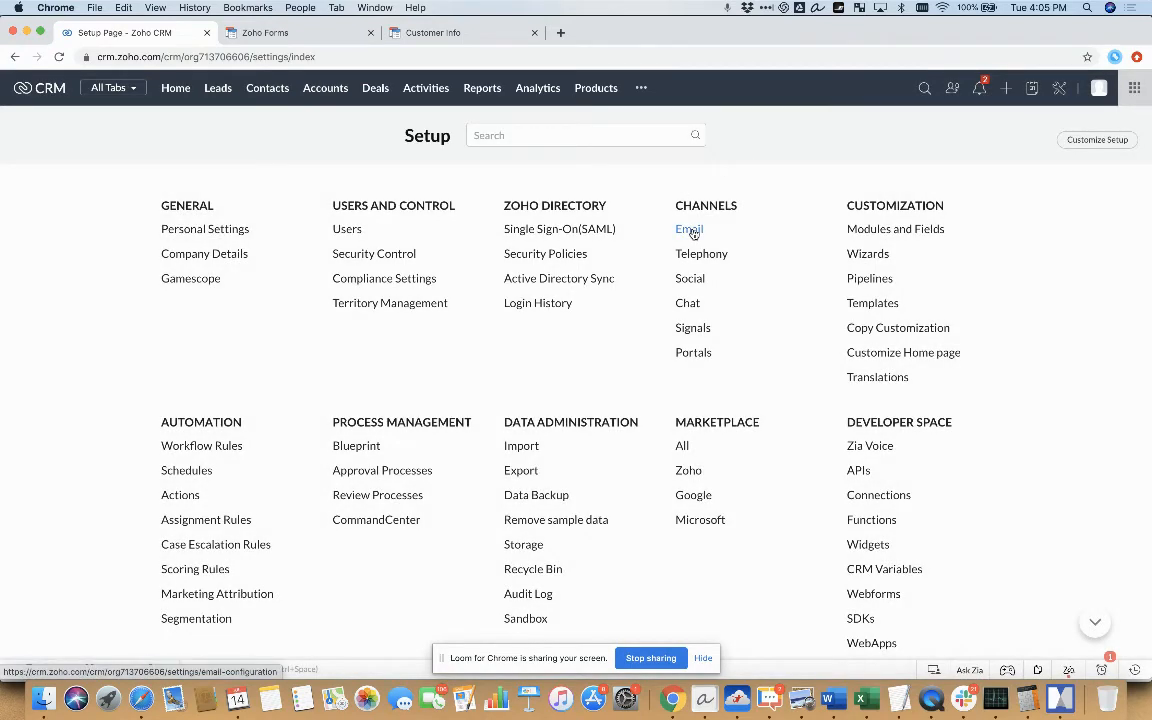
left_click(873, 302)
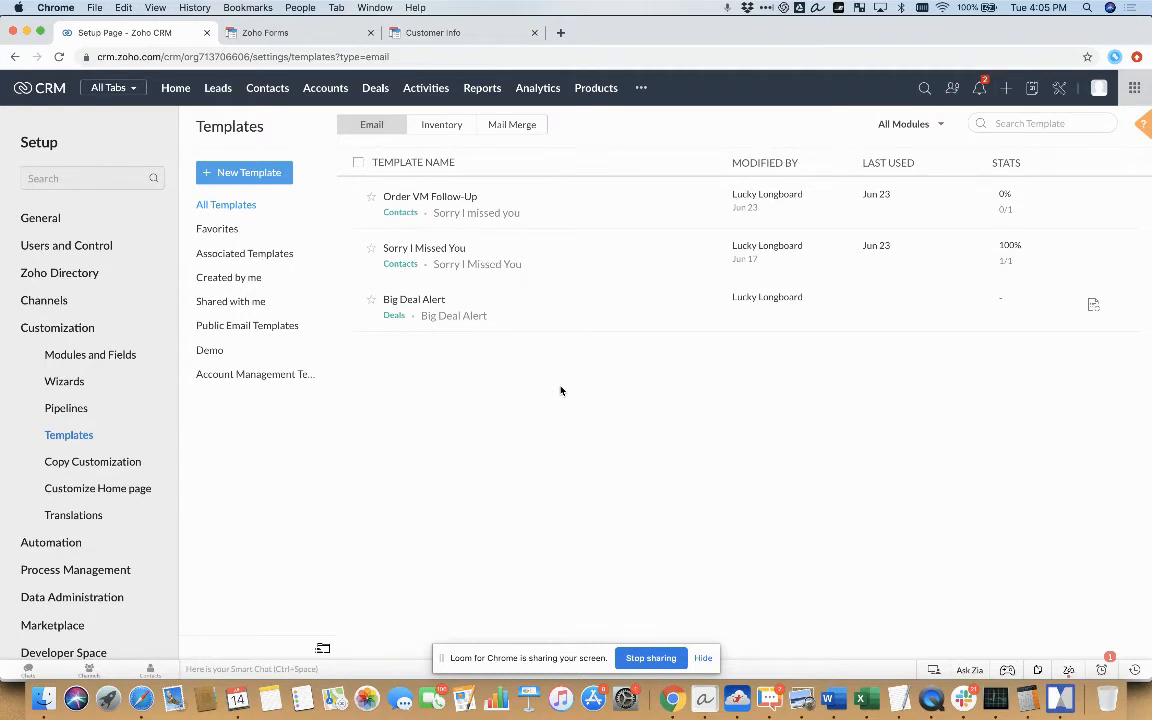
Create a new email template for the Contacts module using the HTML / Plain Text option
left_click(277, 175)
left_click(533, 133)
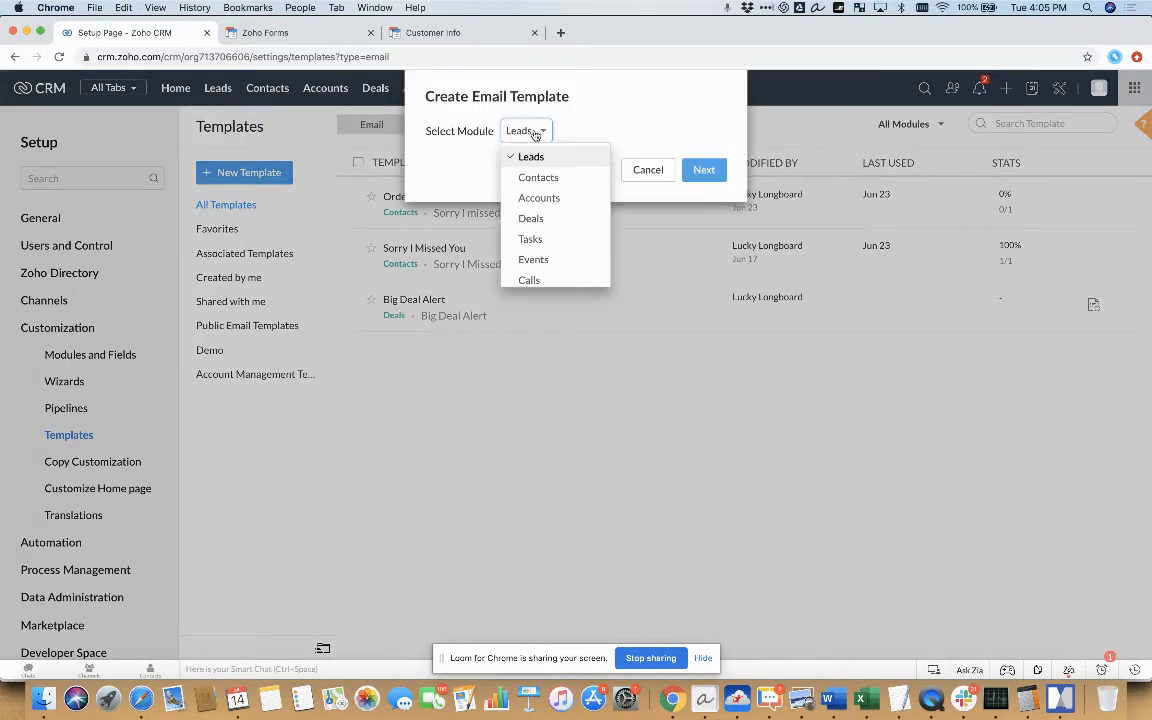
left_click(575, 181)
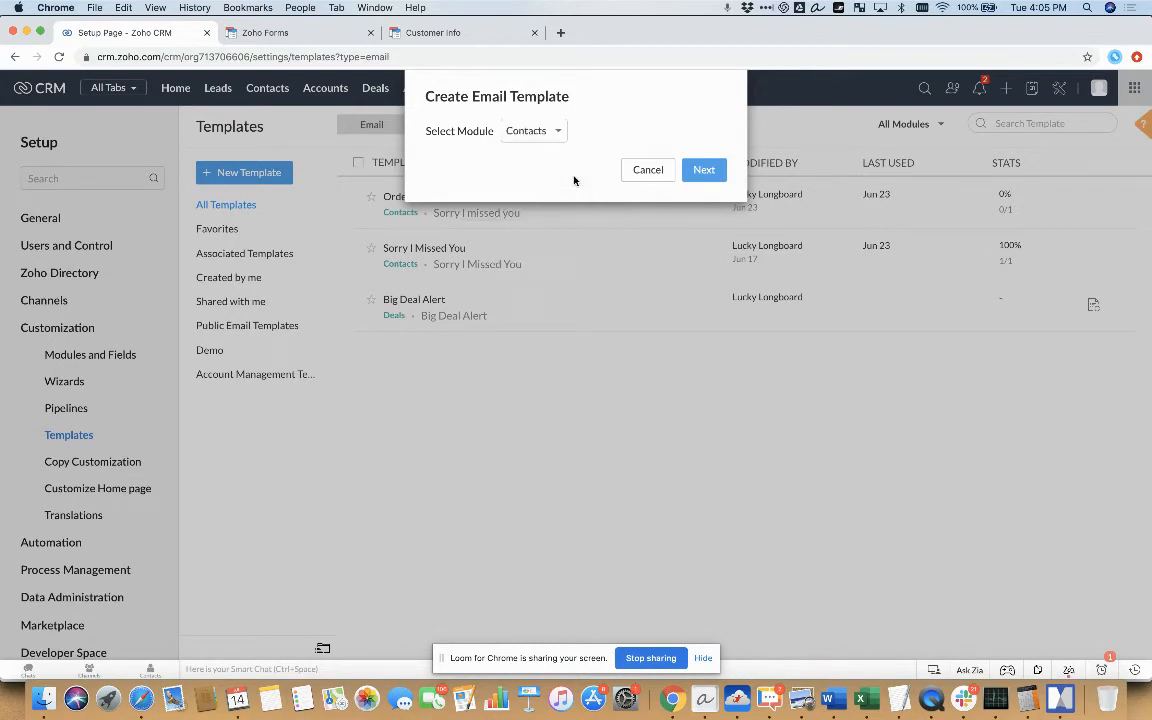
left_click(708, 173)
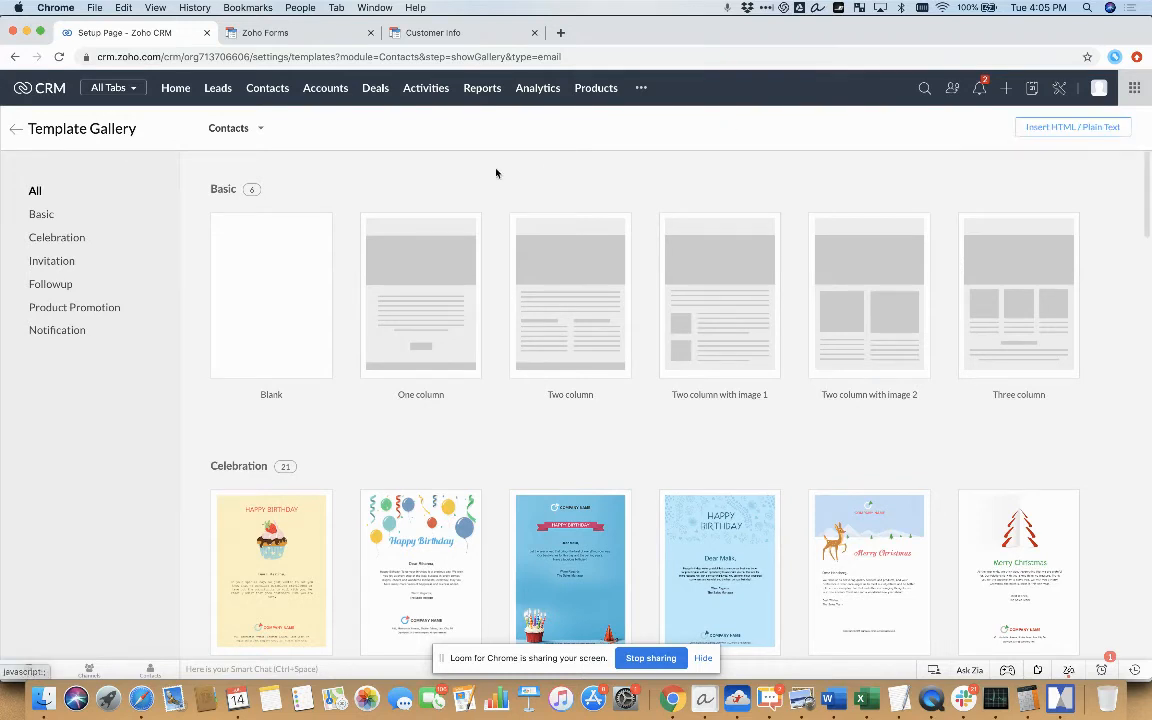
mouse_move(278, 247)
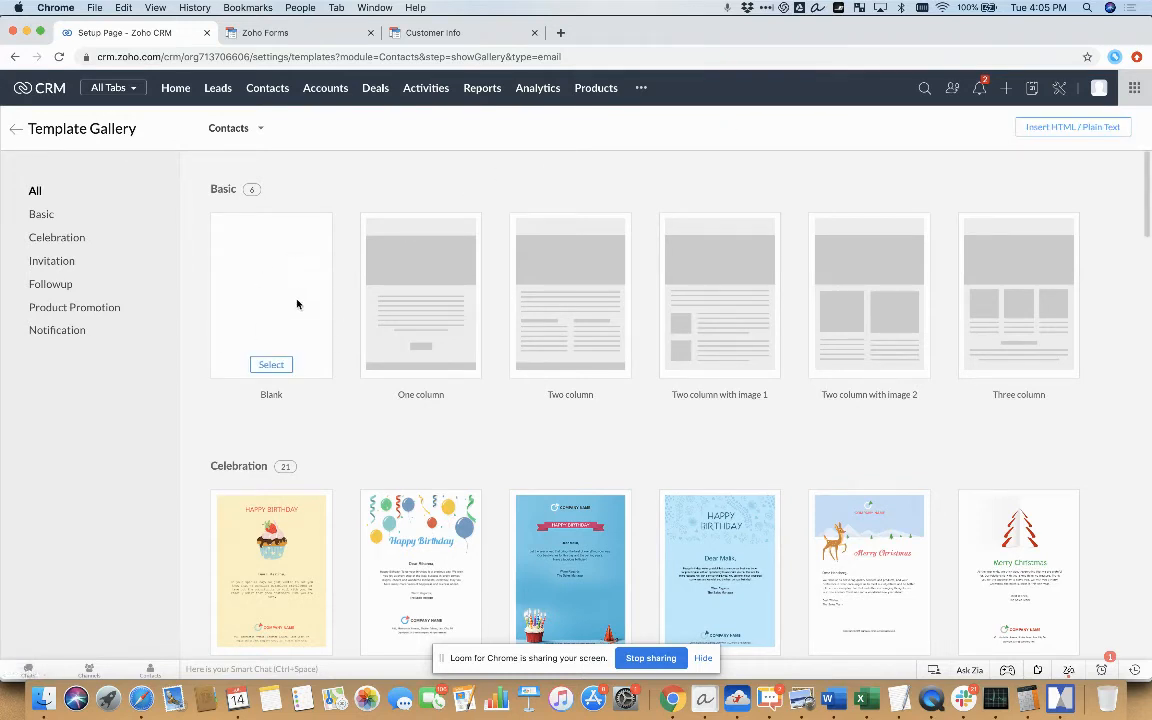
left_click(1056, 130)
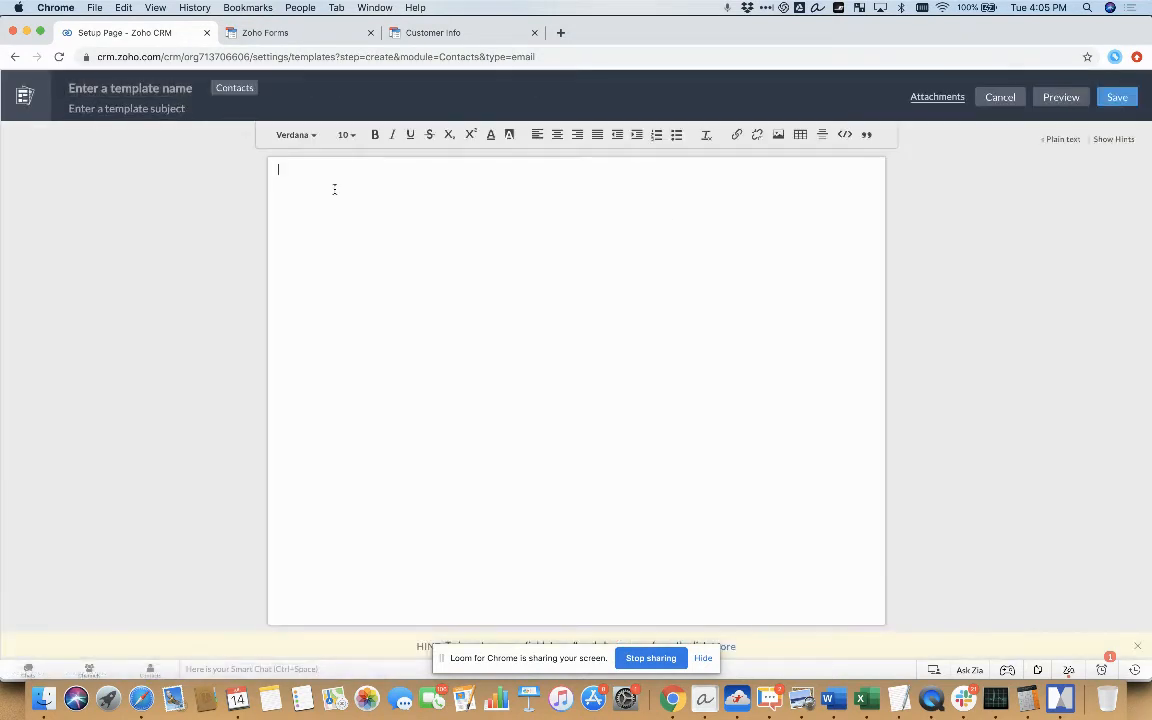
Name the template "Customer Info Update Request" and set its subject to "Updated Contact Info Please"
left_click(163, 88)
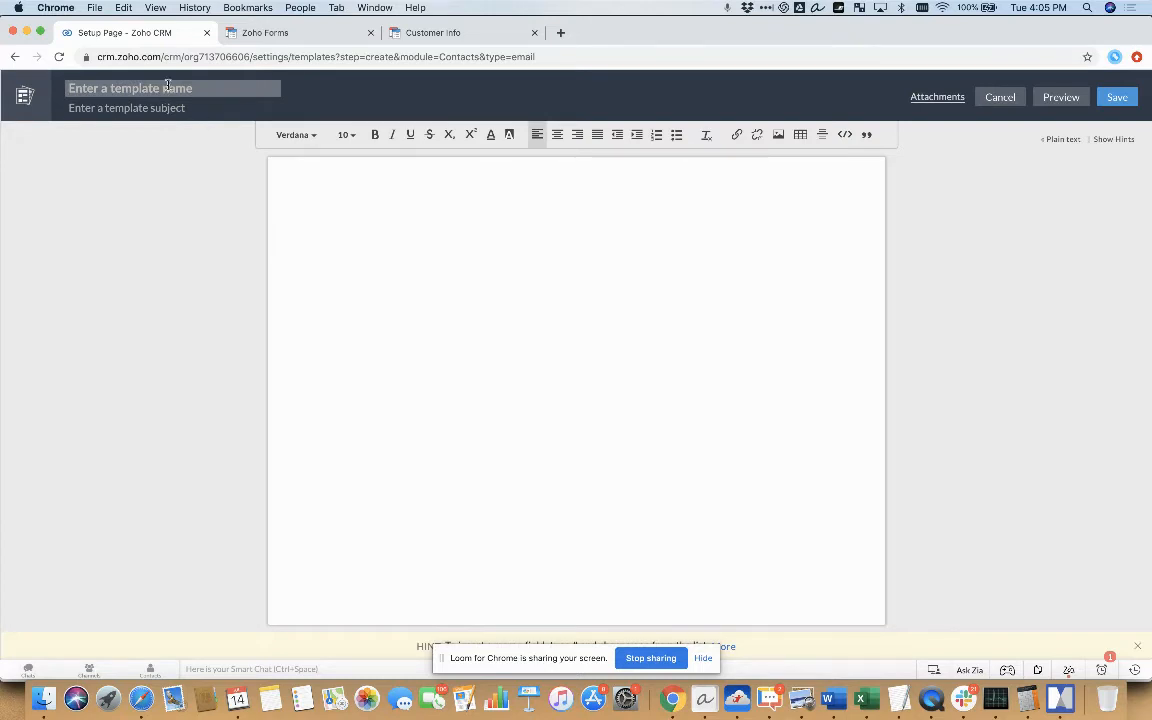
type("Customer Info Update Request")
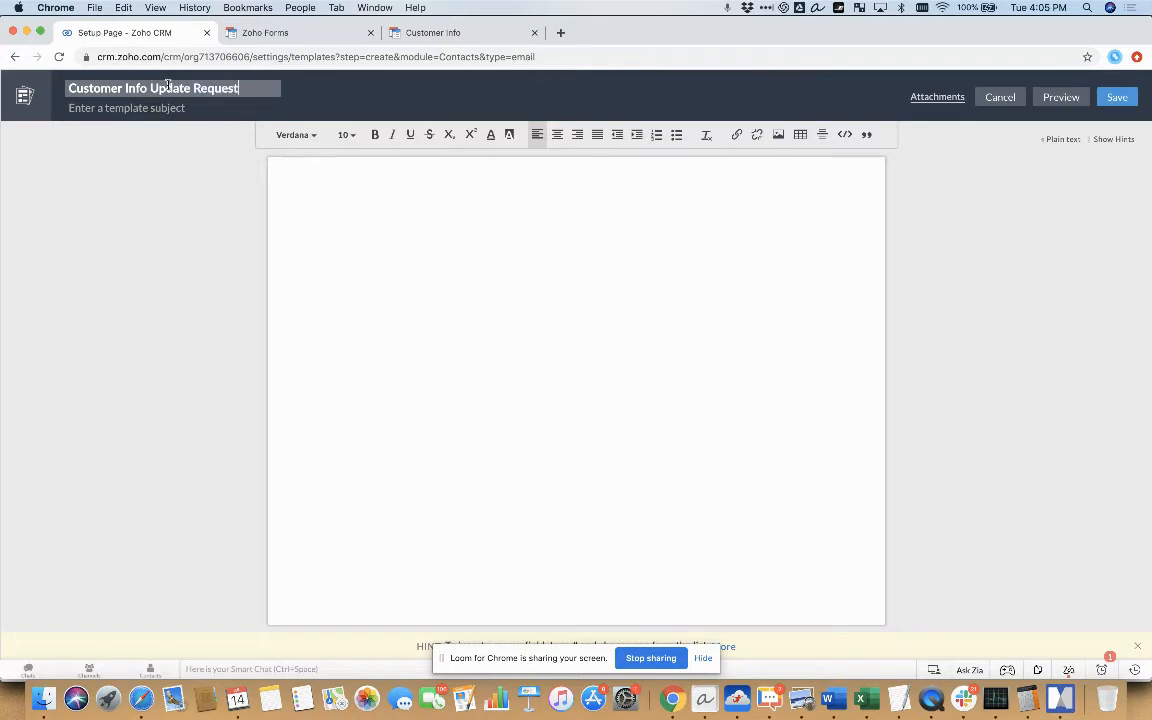
left_click(120, 109)
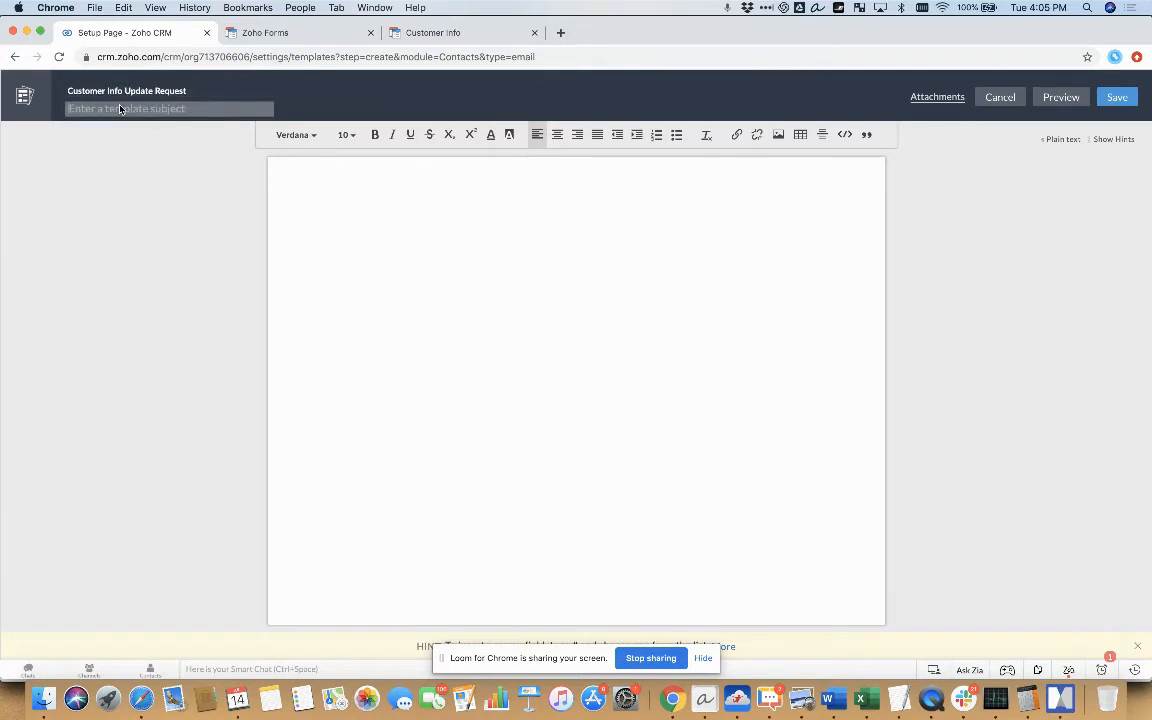
type("Hi")
key("BackSpace")
key("BackSpace")
type("Updated Contact Info Please")
Start the email body with the greeting "Hi" followed by the Contacts First Name merge field
left_click(319, 202)
type("Hi")
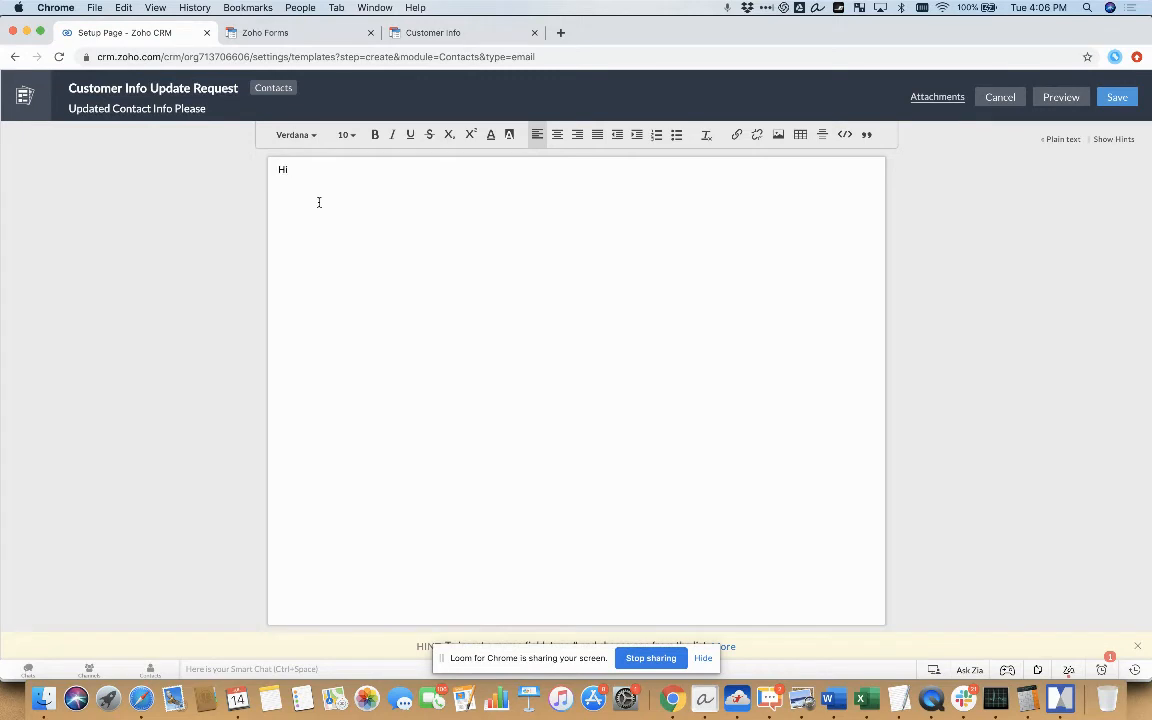
type("#")
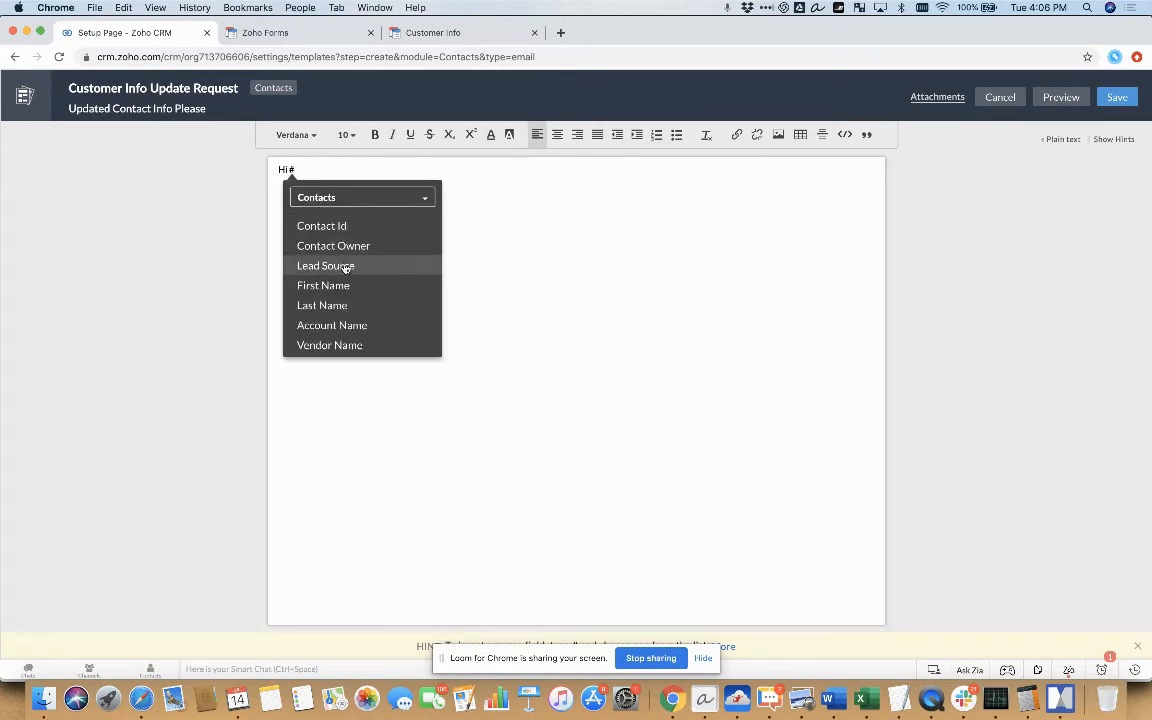
left_click(349, 285)
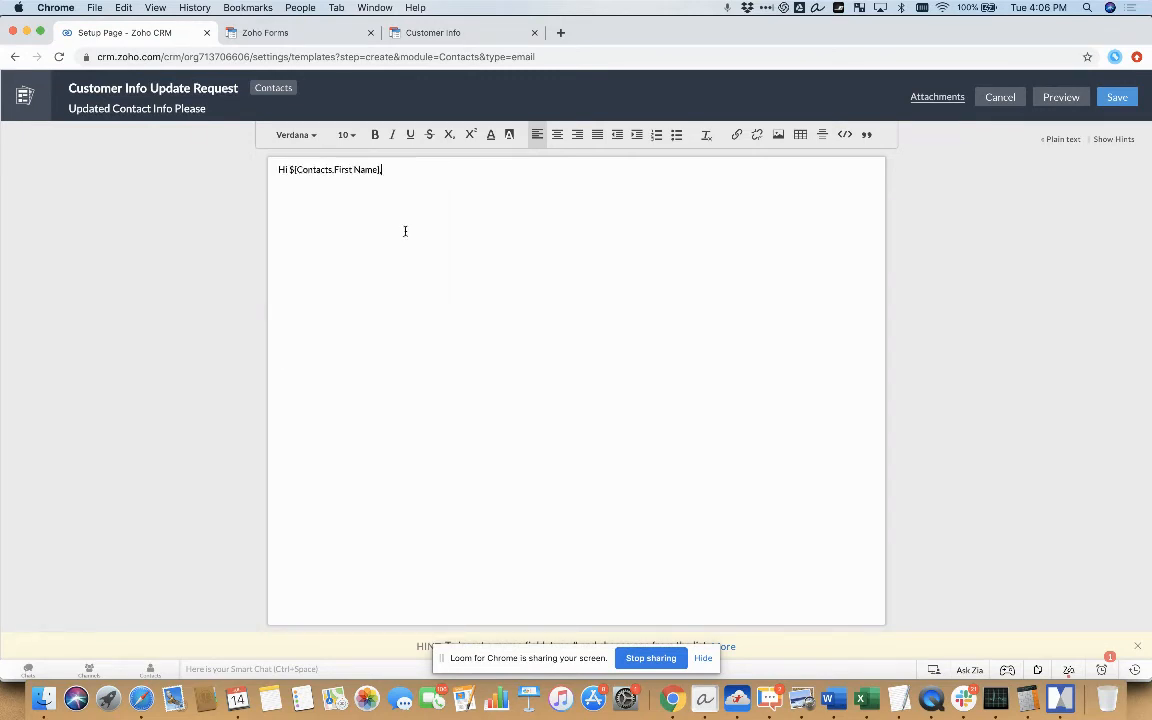
Write "Thanks for registering for our underwater widget production class." as the email's first line below the greeting
type("THanks")
key("BackSpace")
key("BackSpace")
key("BackSpace")
key("BackSpace")
key("BackSpace")
type("hanks for registering for our ")
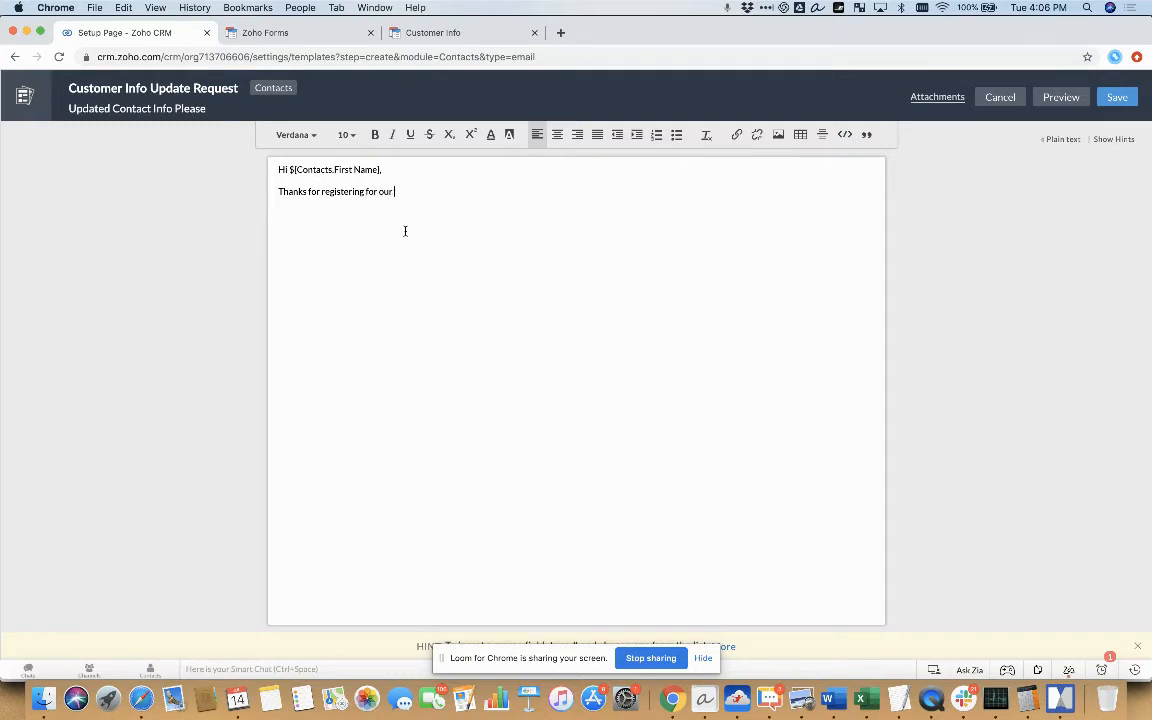
type("underwater widget production clas")
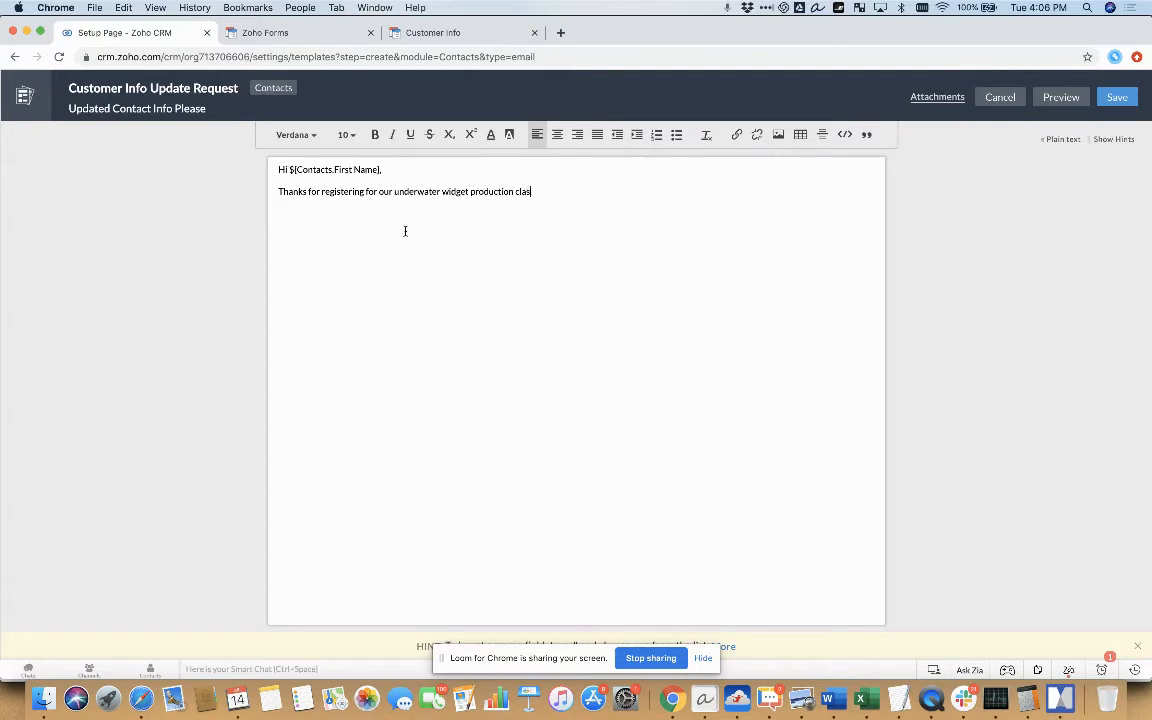
type("s.  Could you please update yo")
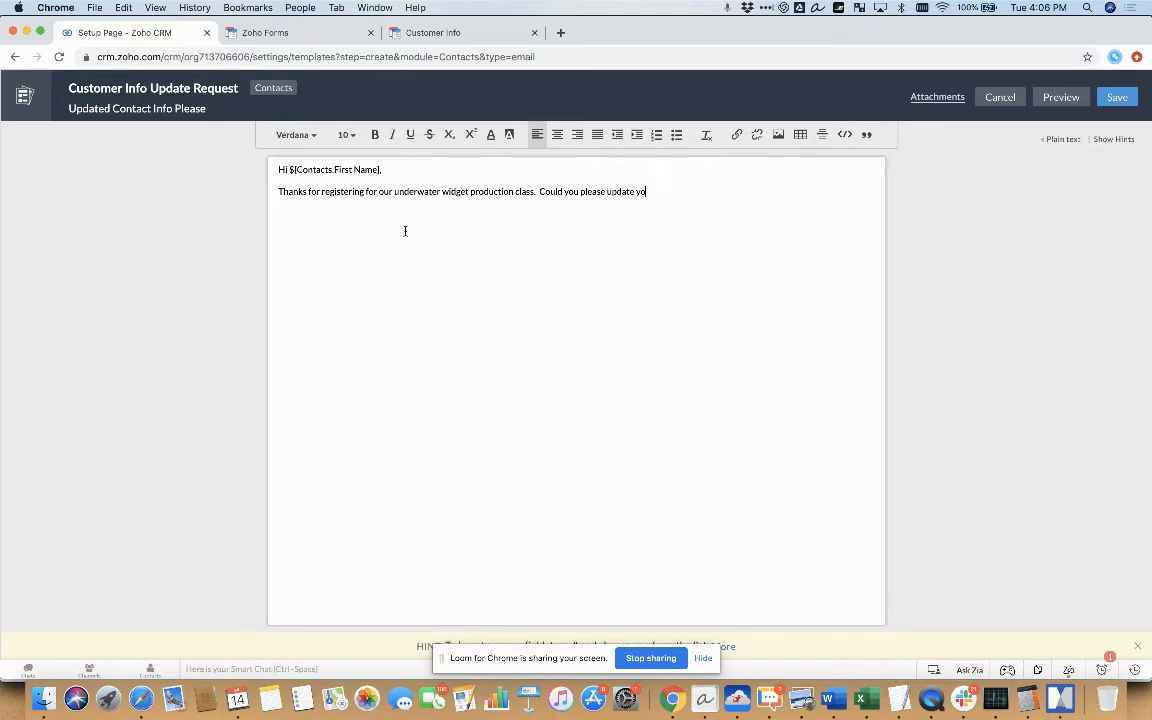
type("ur info here?")
type(" or submit it")
type(" it loo")
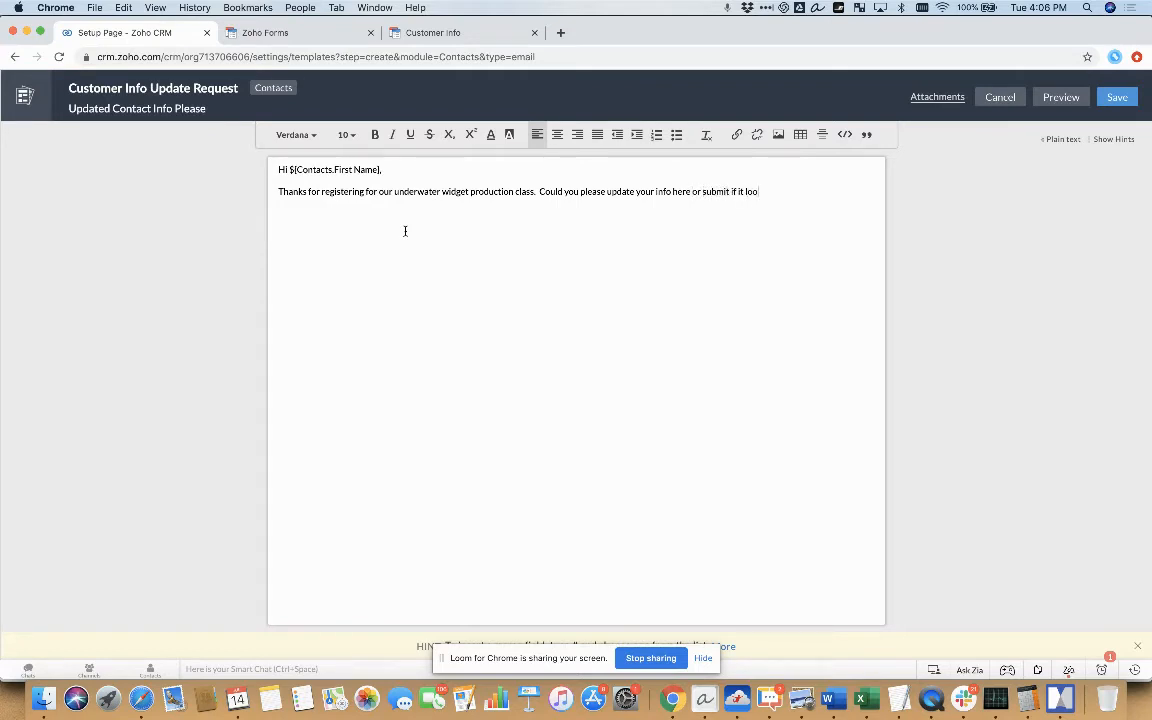
type("ks good?")
type("Verify Details")
type(" Here")
left_click_drag(357, 215, 254, 218)
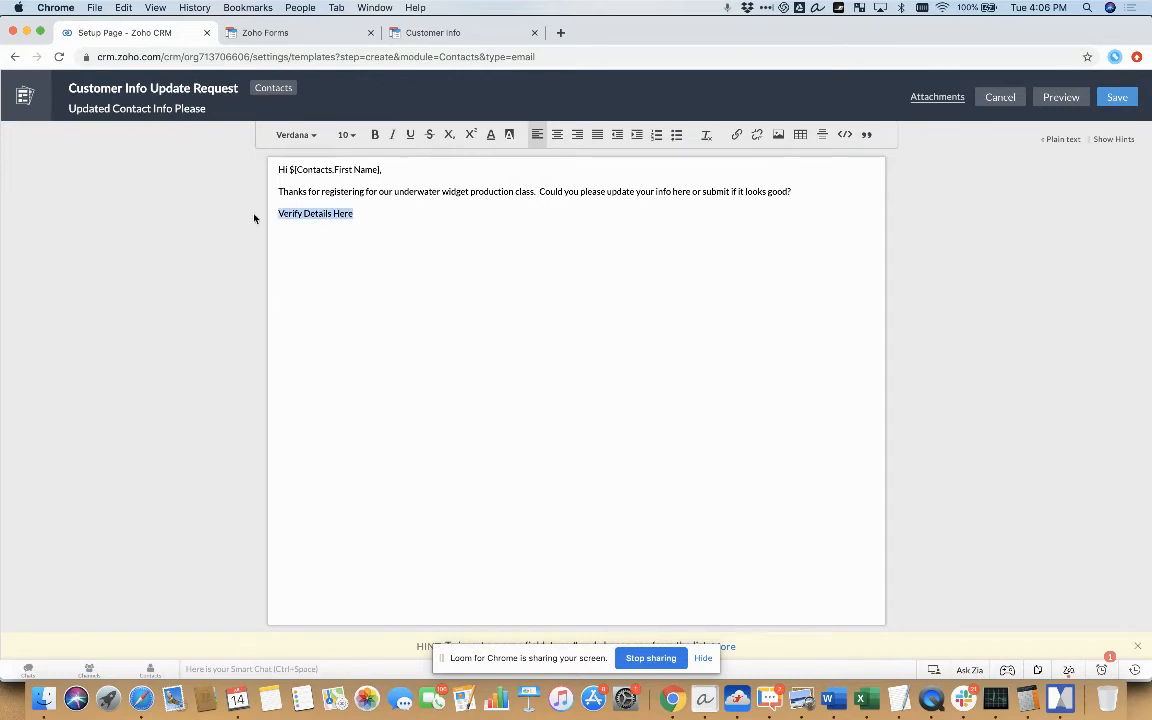
left_click(736, 134)
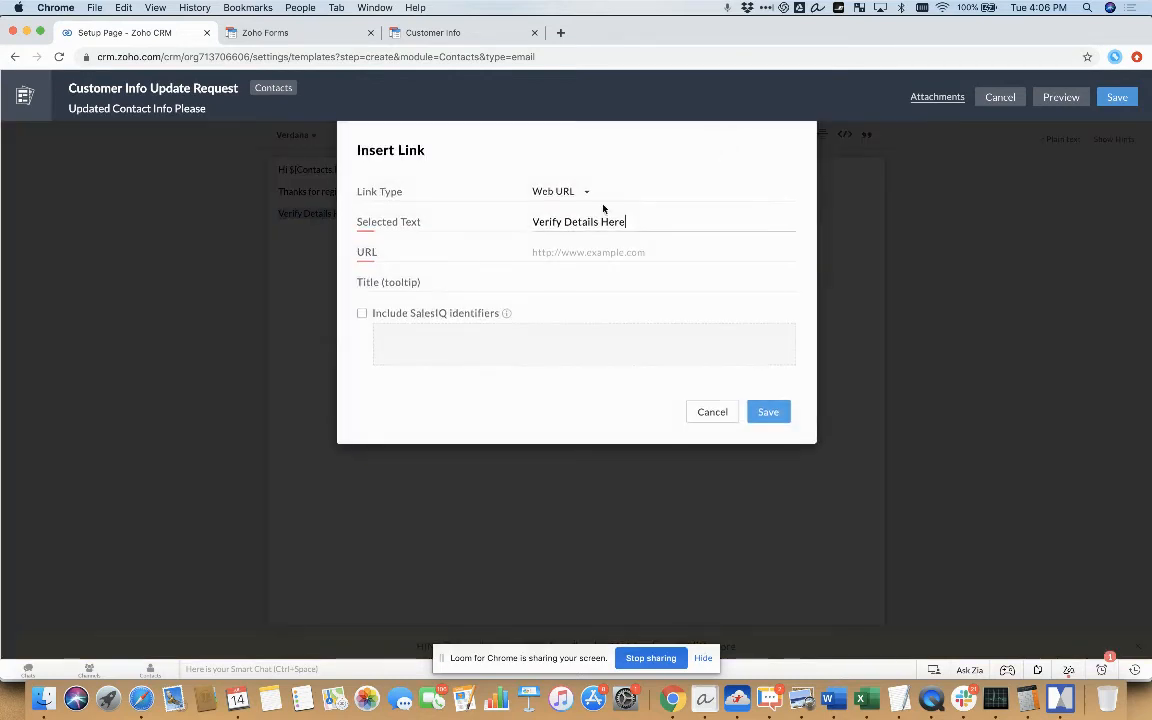
left_click(547, 252)
left_click(548, 253)
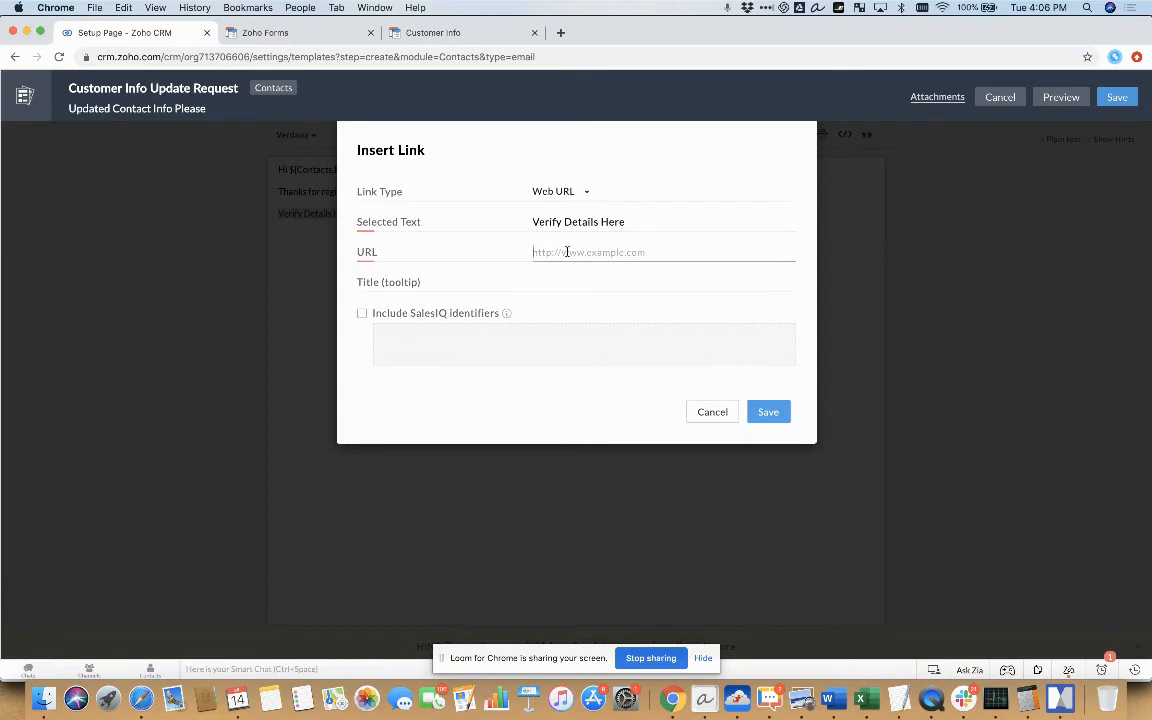
type("https://forms.zohopublic.com/demo7yourcrmhero/form/CustomerInfo/formperma/mvSCv4s9pCab79P_mpyEq2QSSCShPosKPpFFV4SLvac")
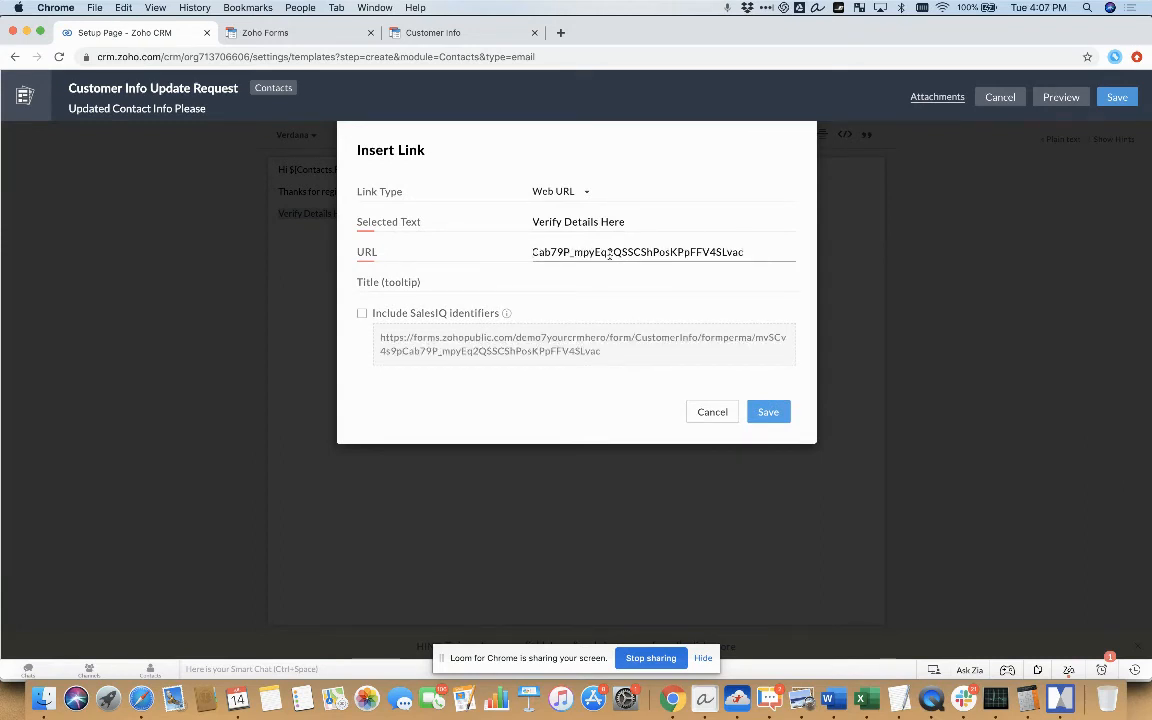
type("?#")
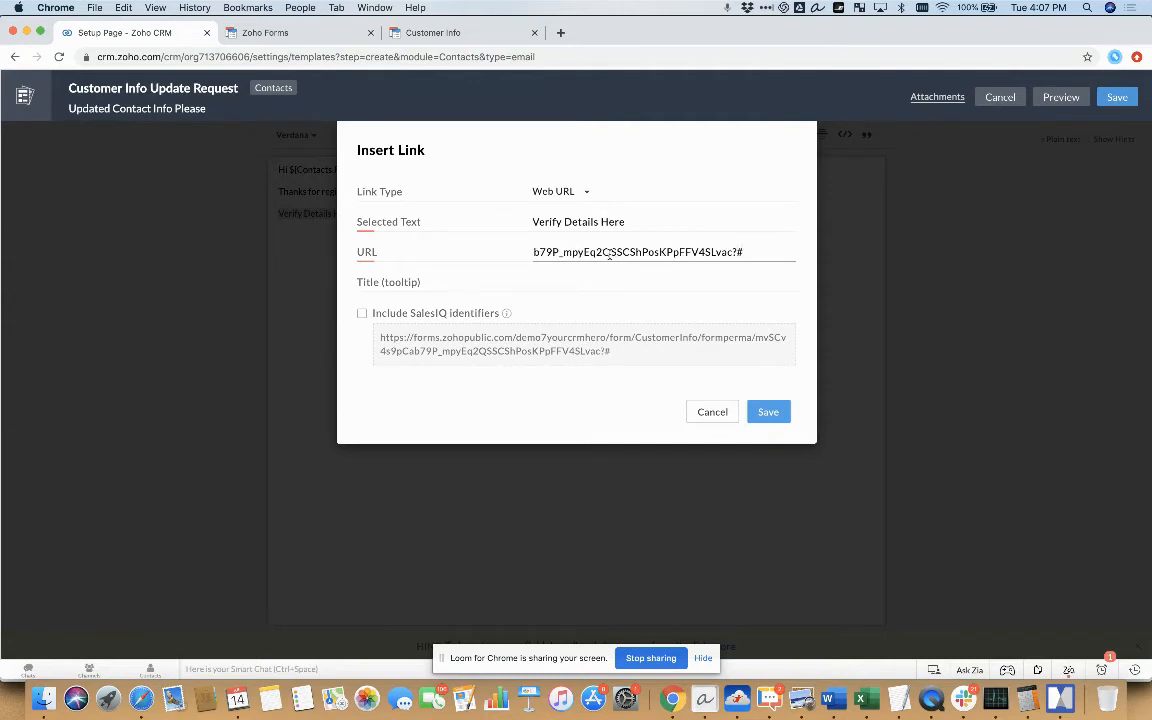
key("BackSpace")
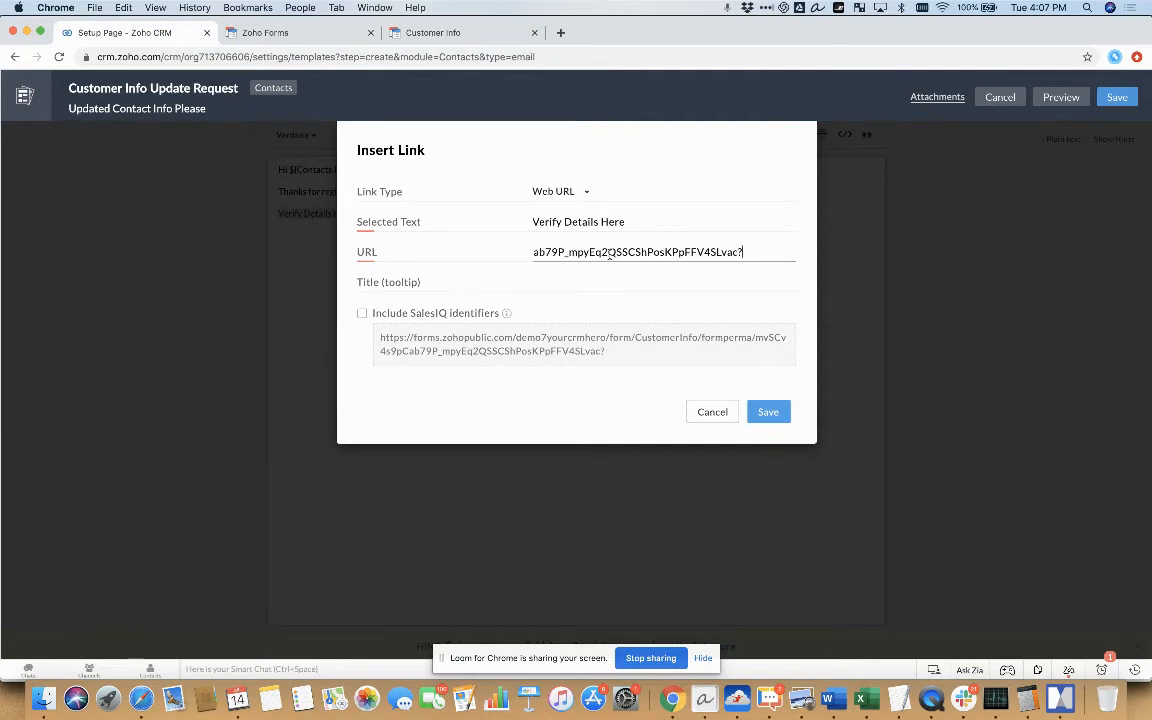
type("first")
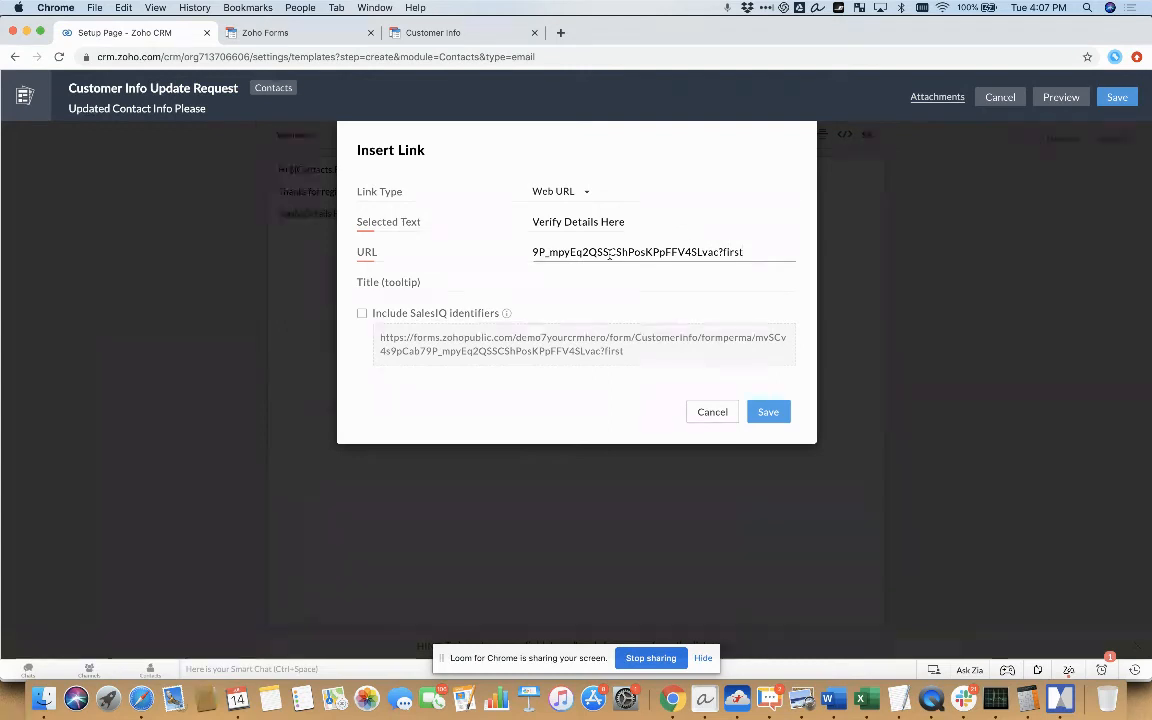
type("=")
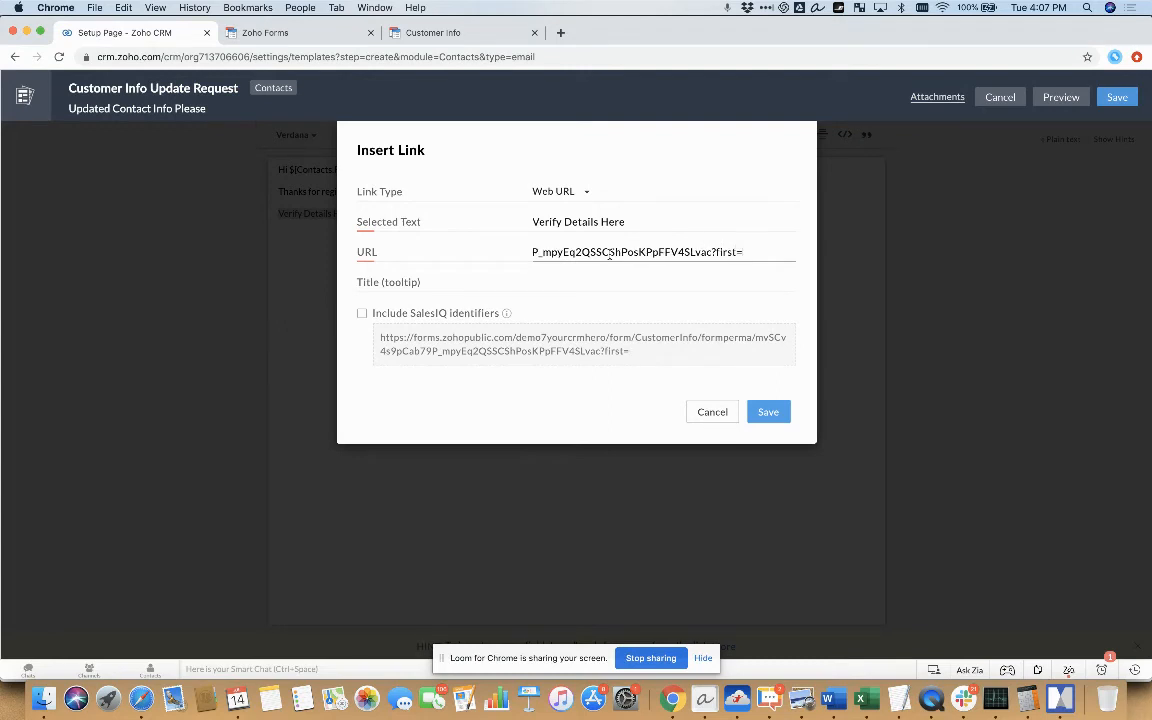
type("#")
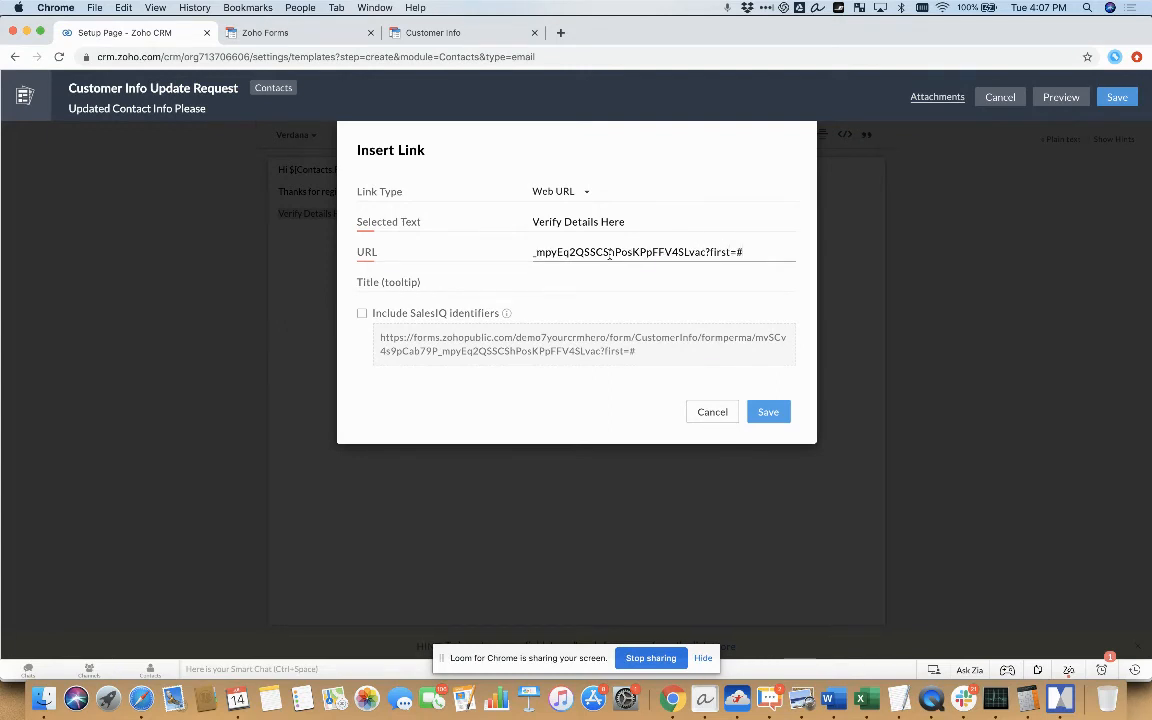
key("BackSpace")
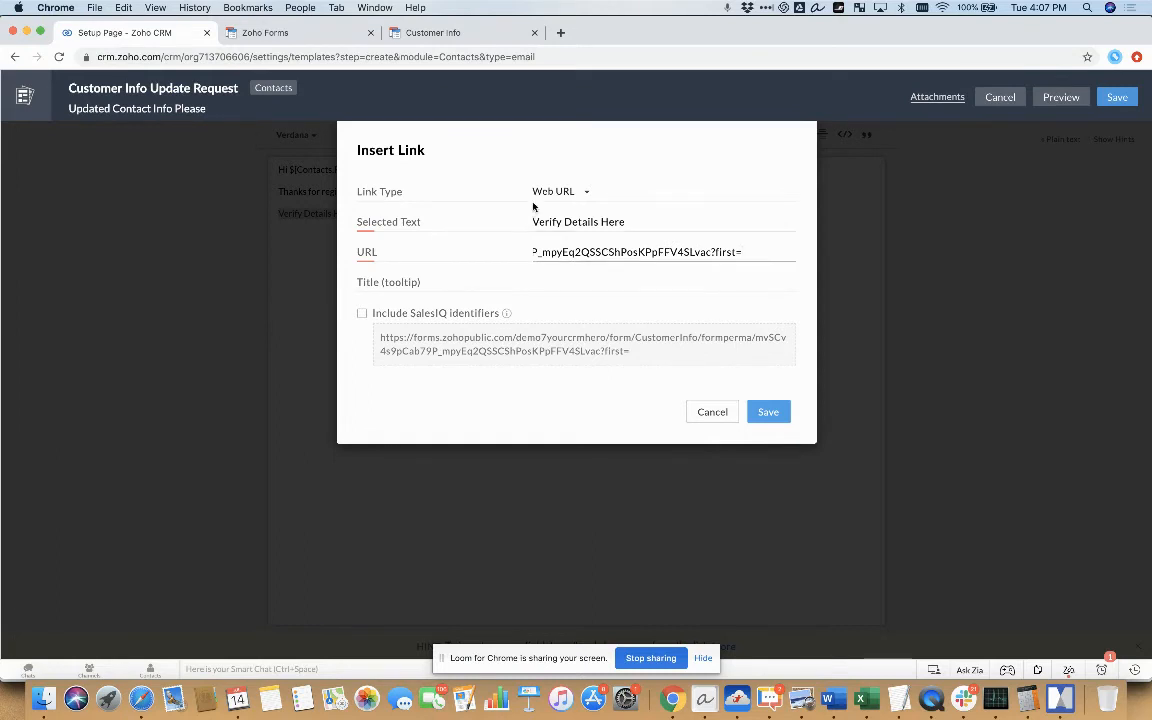
left_click(580, 191)
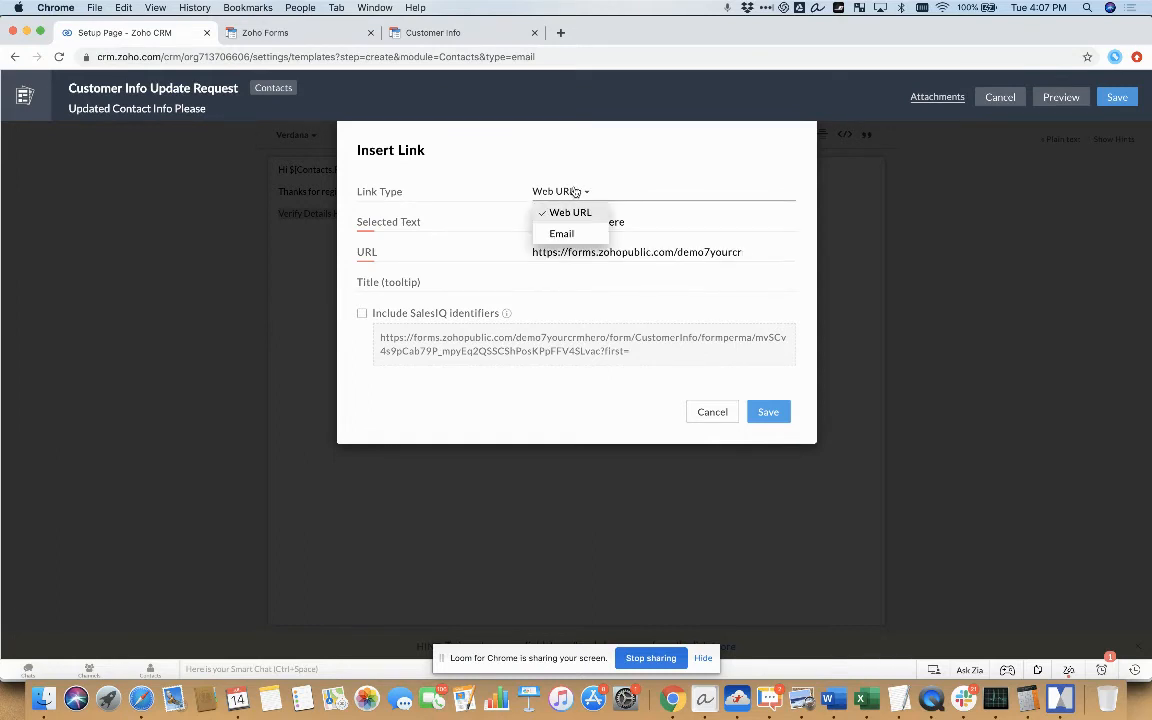
left_click(638, 221)
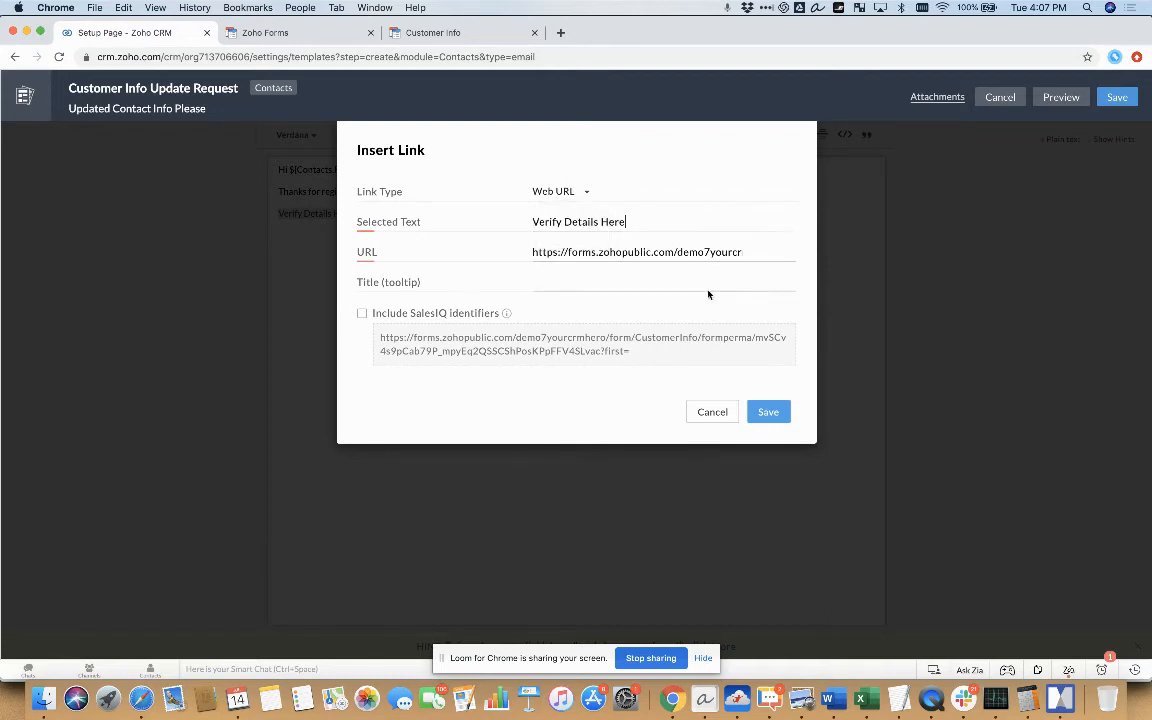
left_click(710, 411)
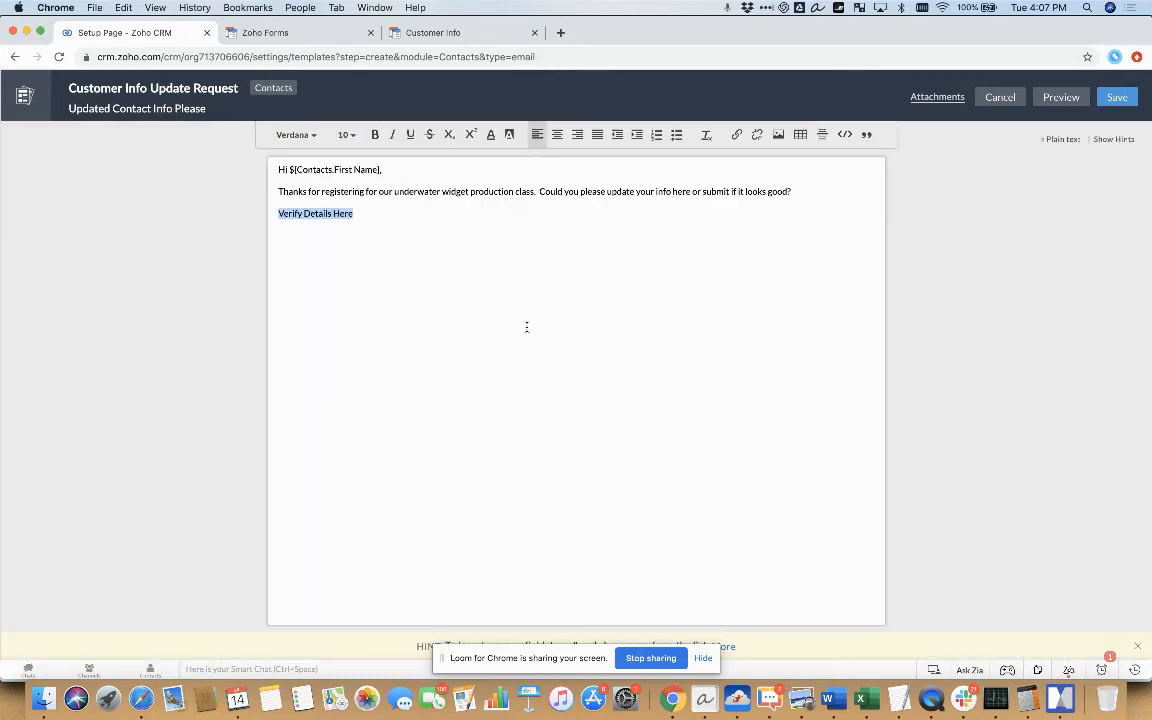
left_click(366, 212)
left_click_drag(355, 213, 257, 214)
key("BackSpace")
Paste the Customer Info form's permalink below the message and append "?first=" with the Contacts First Name merge field
type("https://forms.zohopublic.com/demo7yourcrmhero/form/CustomerInfo/formperma/mv5Cv4s9pCab79P_mpyEq2QSSC5hPosKPpFFV4SLvac")
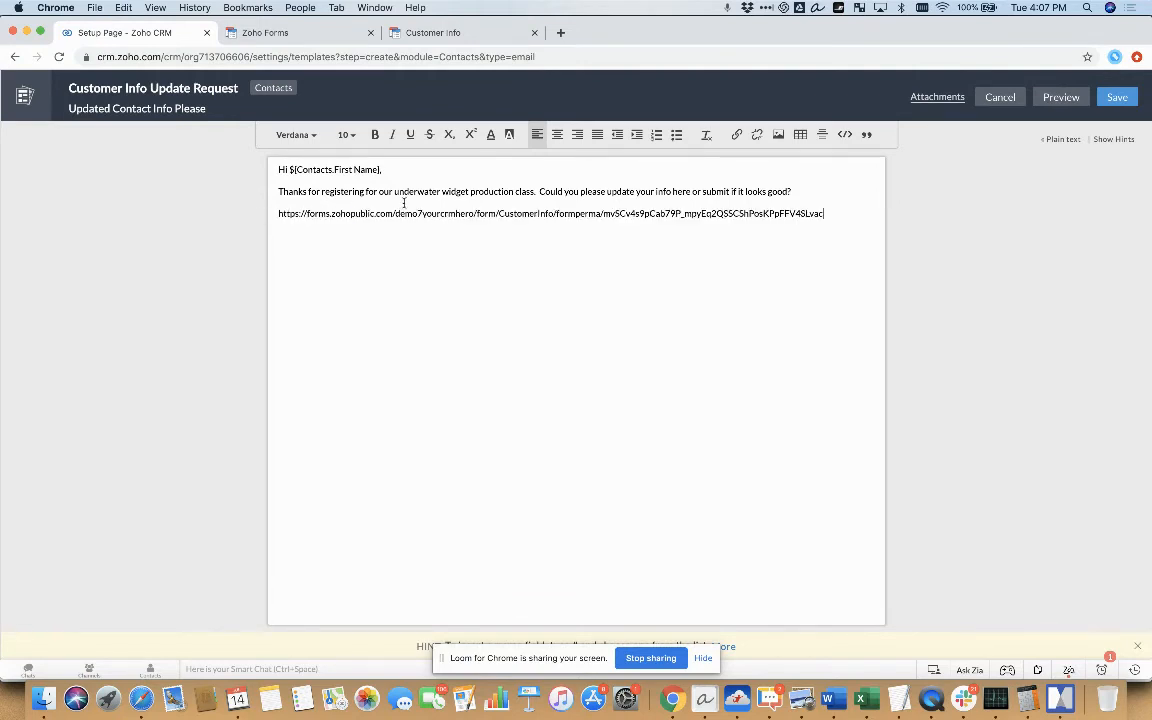
type("?first=#")
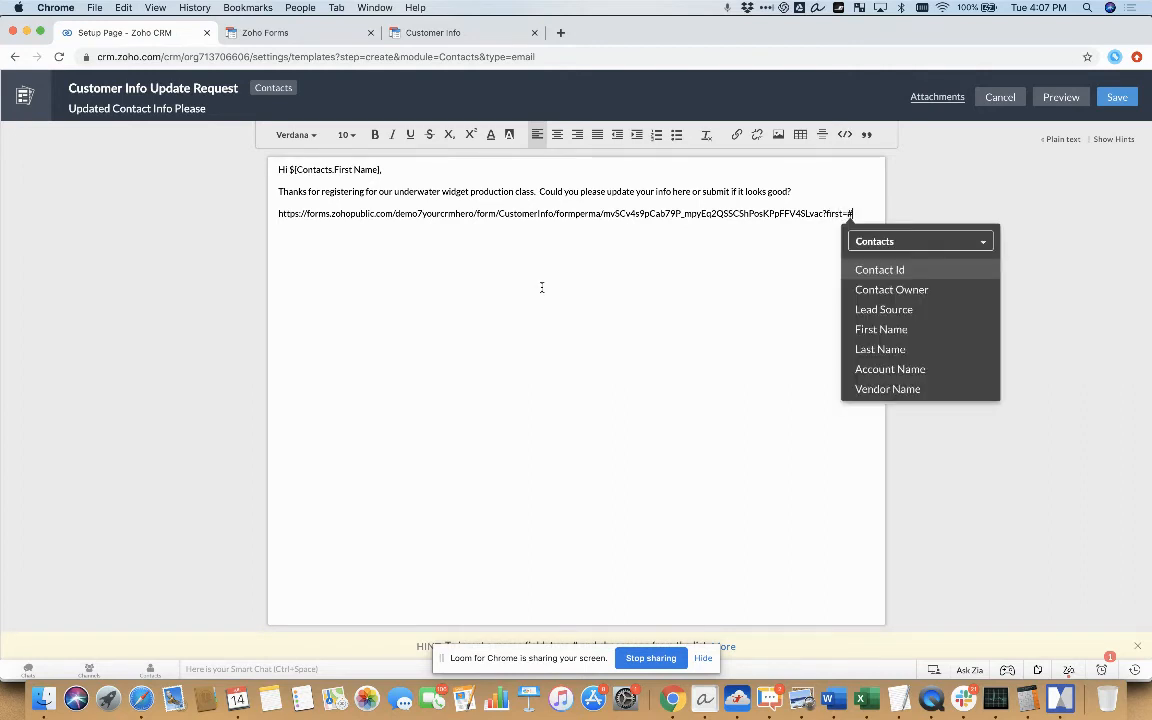
left_click(876, 337)
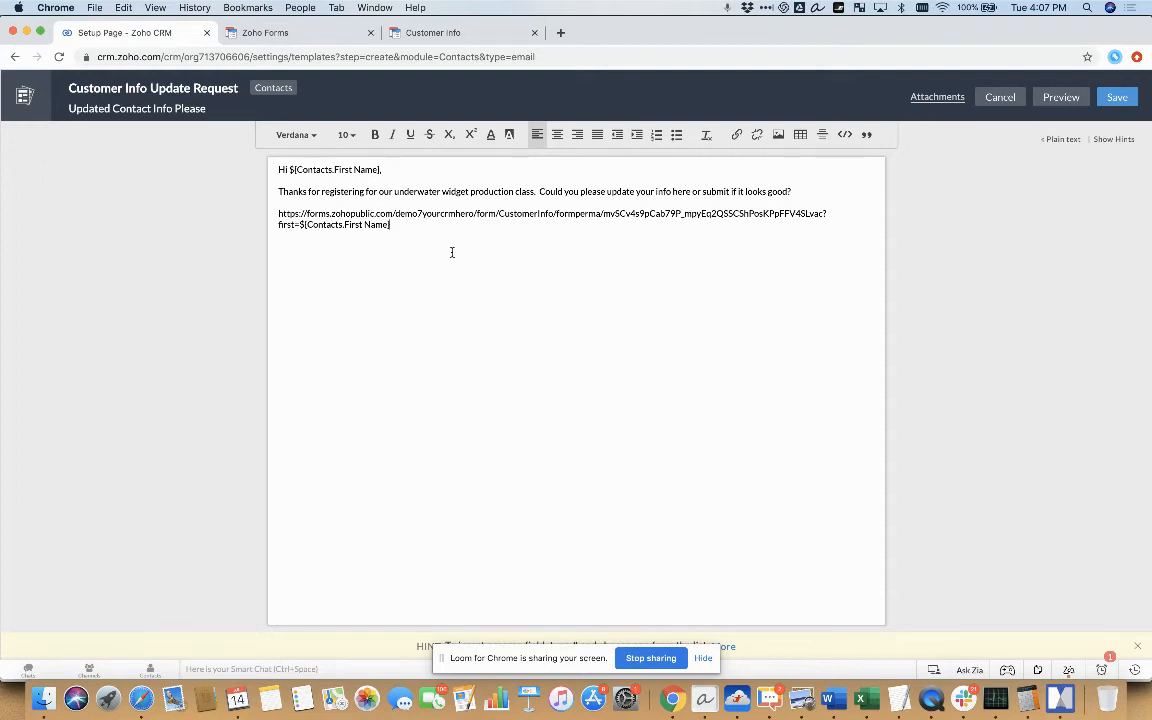
Extend the form URL with the parameter "&last=" followed by the Contacts Last Name merge field
type("&last=#Last")
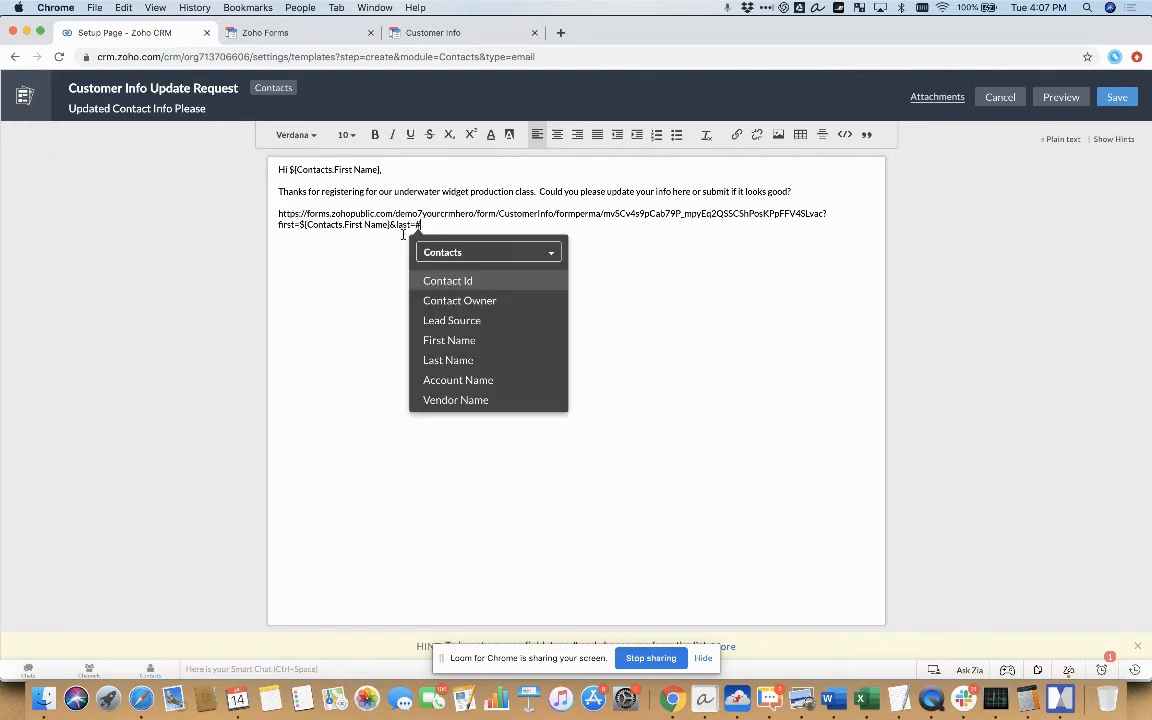
left_click(470, 266)
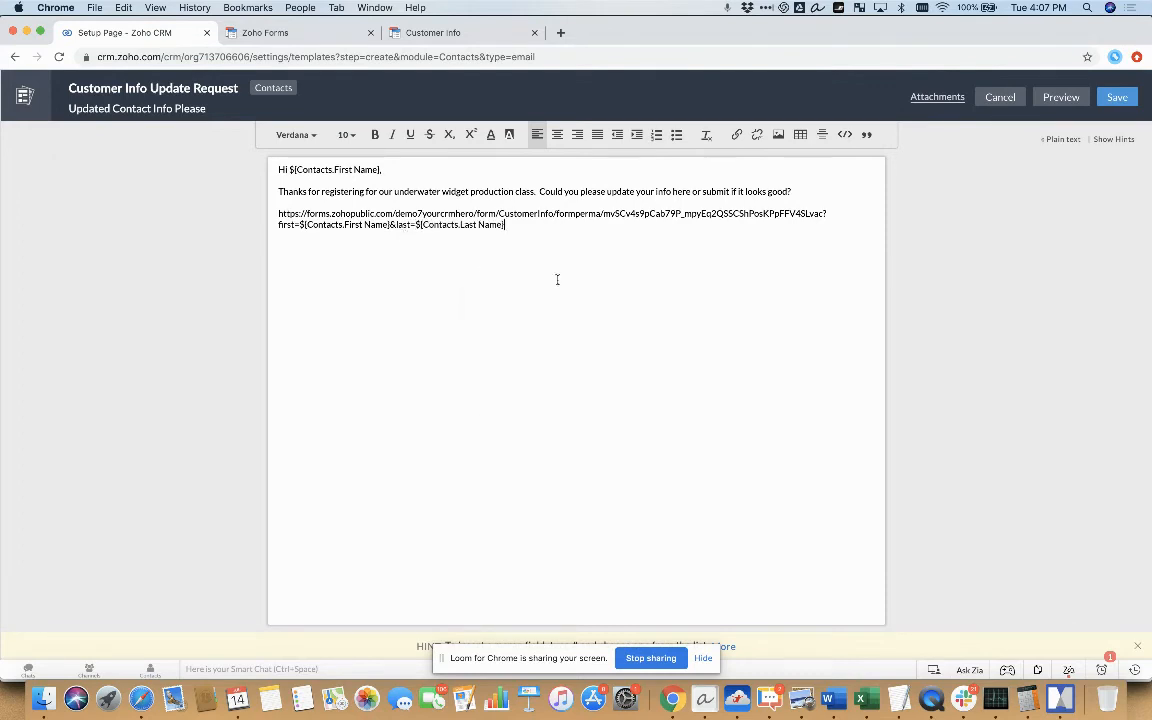
Extend the form URL with the parameter "&phone=" followed by the Contacts Phone merge field
type("&phone=#ph")
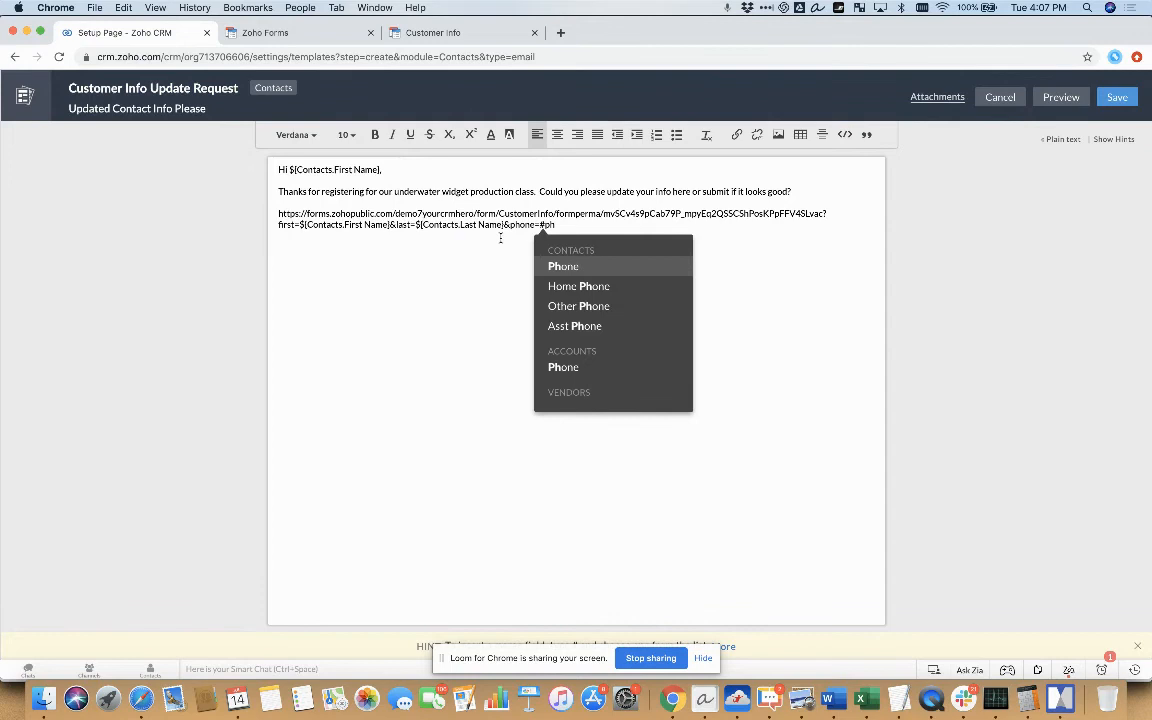
left_click(563, 266)
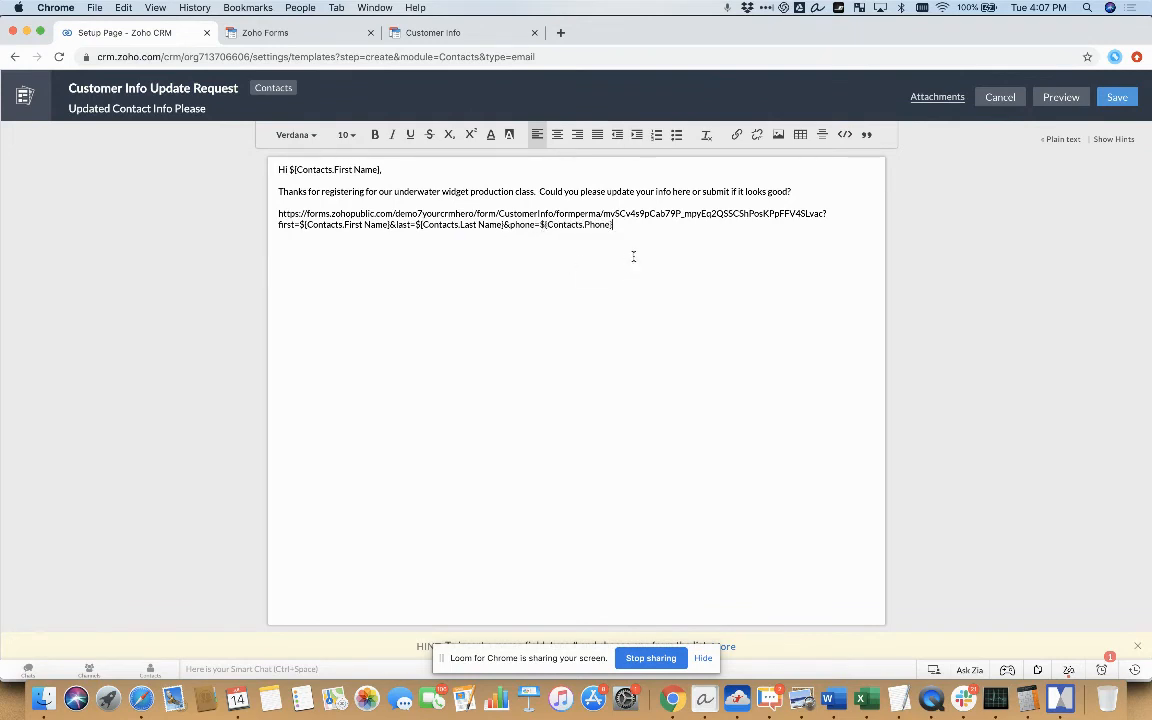
Extend the form URL with the parameter "&email=" followed by the Contacts Email merge field
type("&email=#")
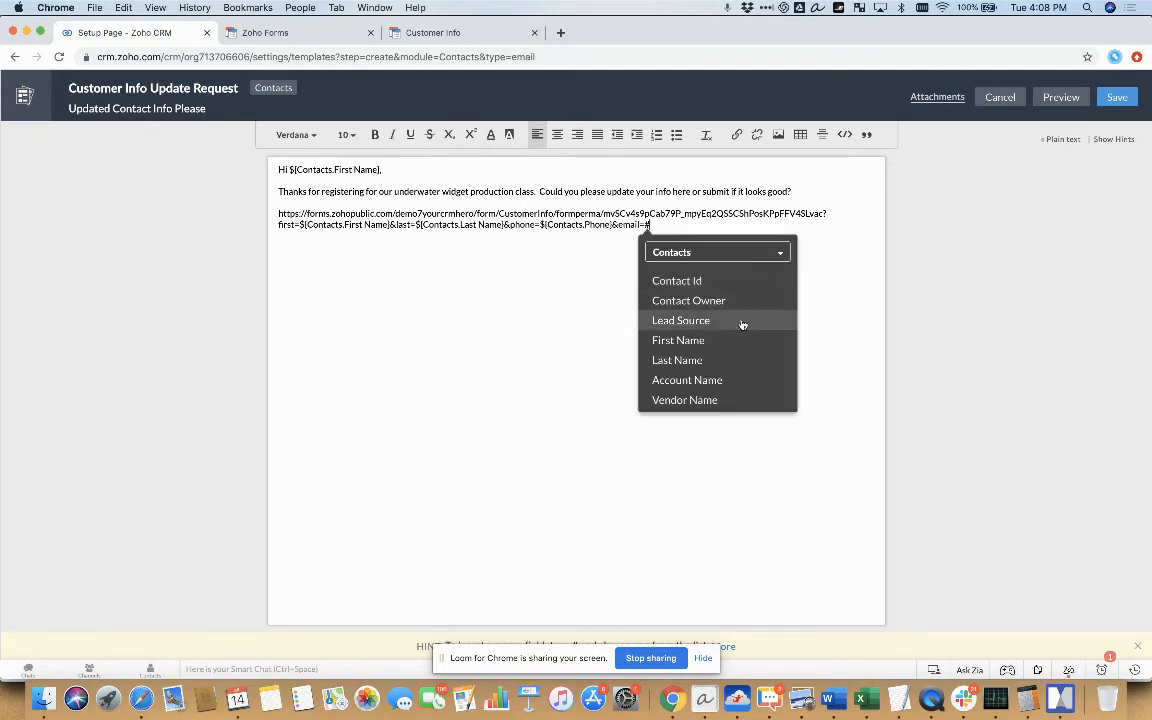
type("ema")
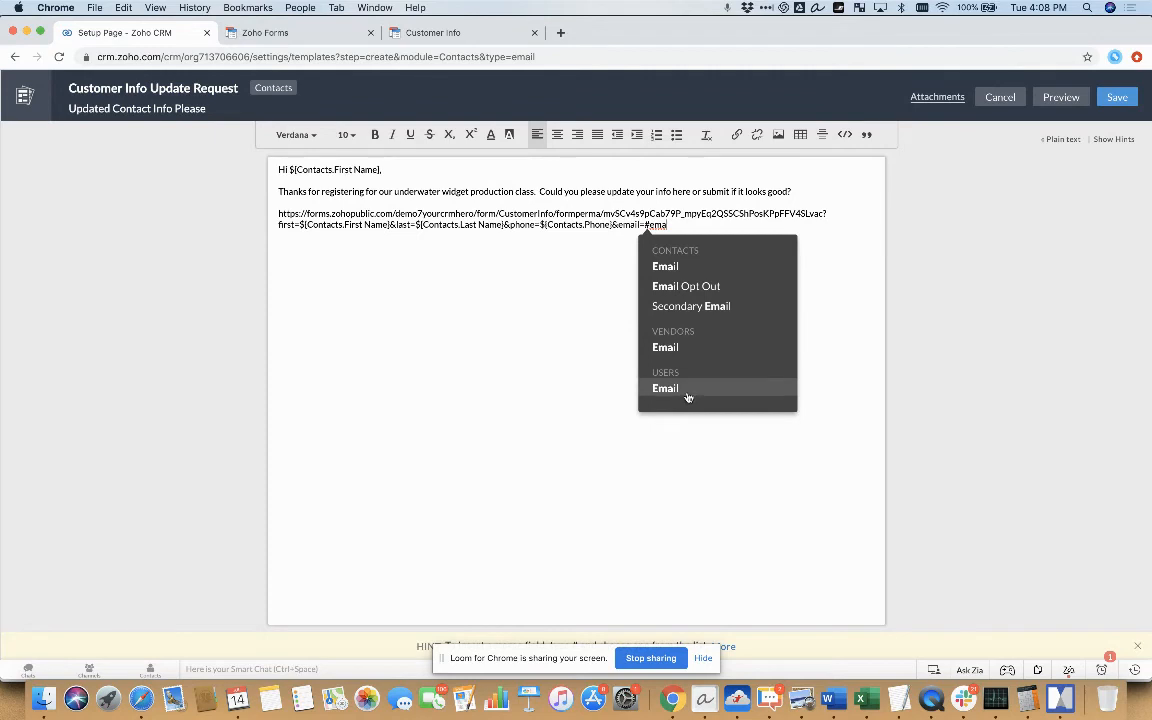
left_click(703, 268)
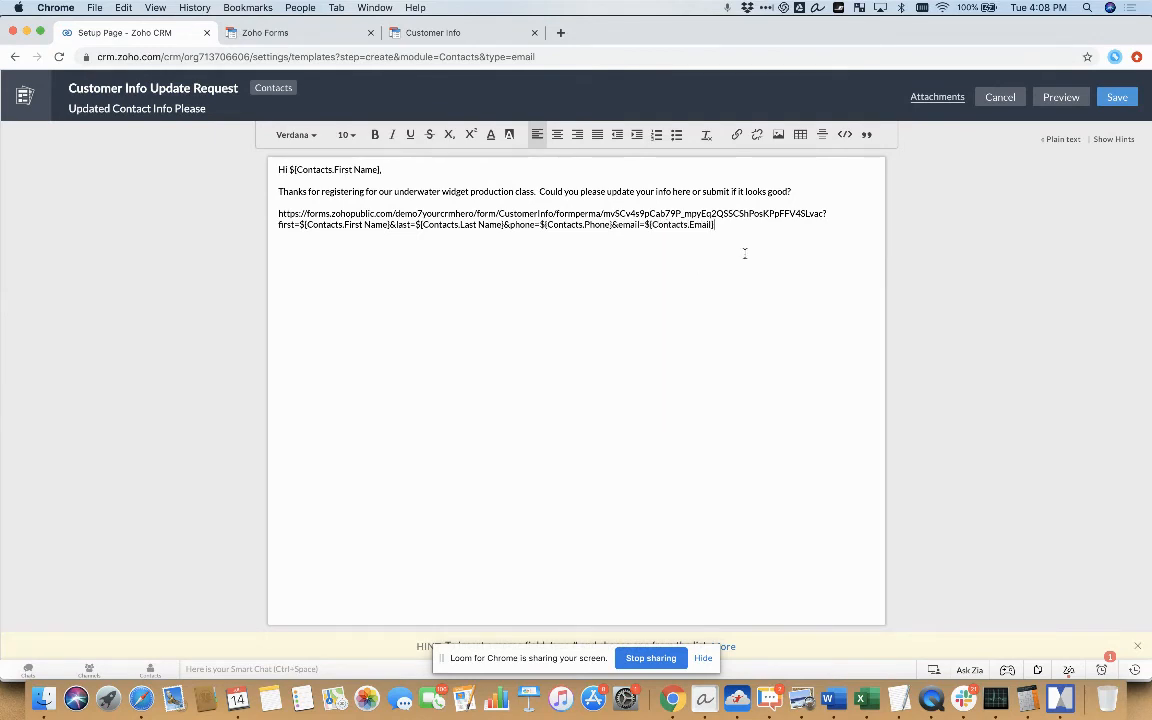
Cut the complete prefilled form URL from the body and write "Update Info Here" in its place
key("shift+Up")
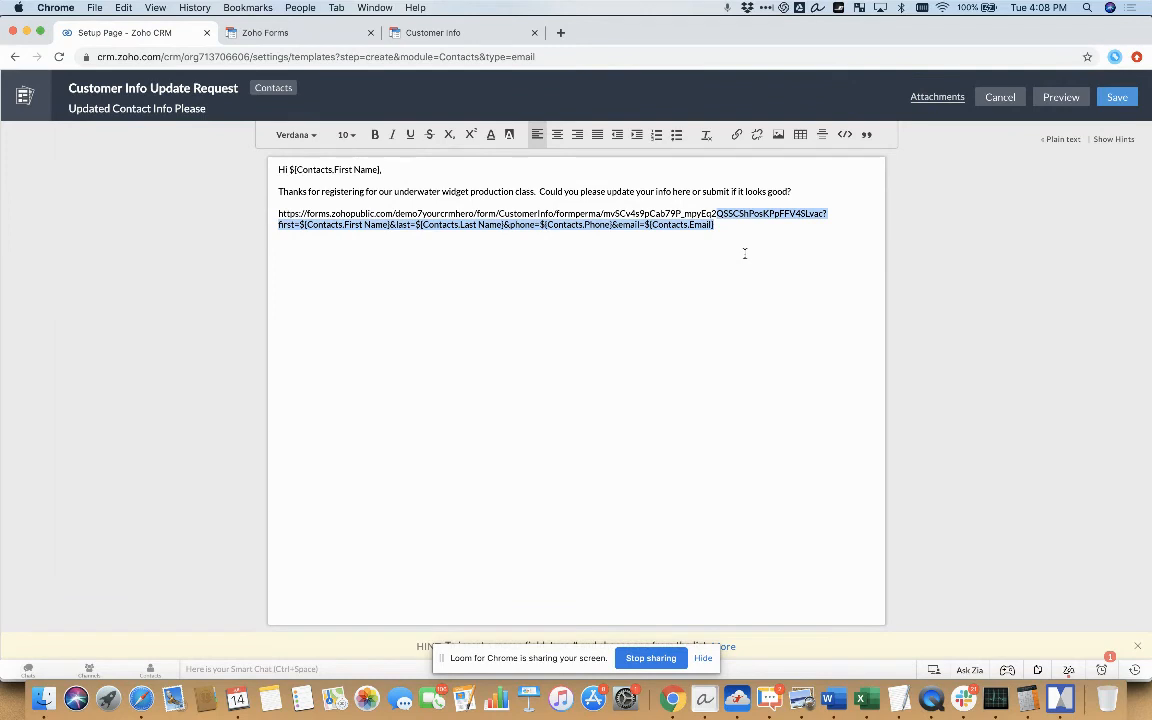
key("shift+Up")
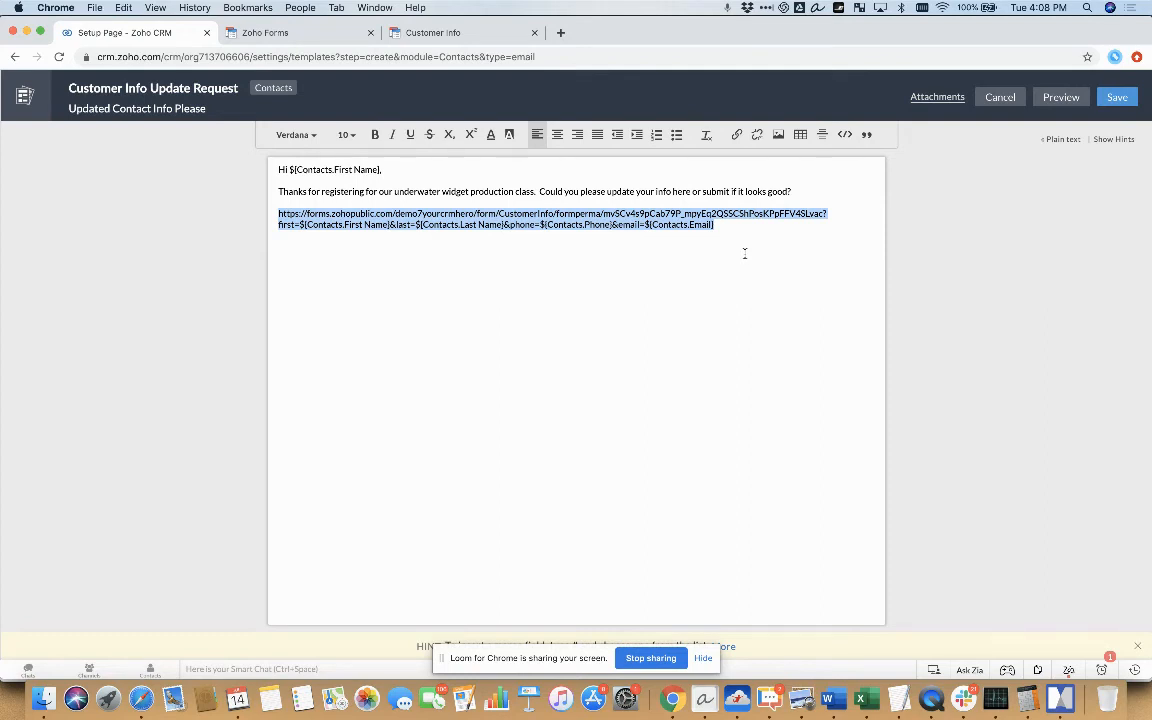
type("Update")
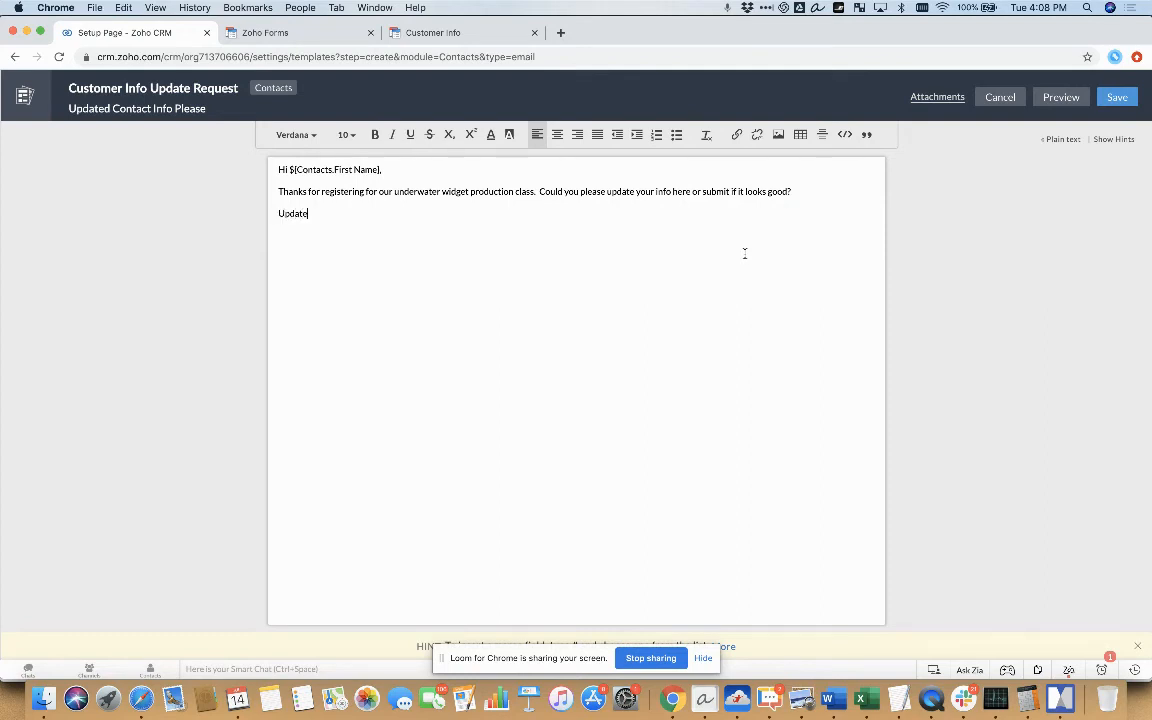
type(" Info Here")
Link the text "Update Info Here" to the cut form URL with its merge-field parameters as a Web URL
key("super+shift+Left")
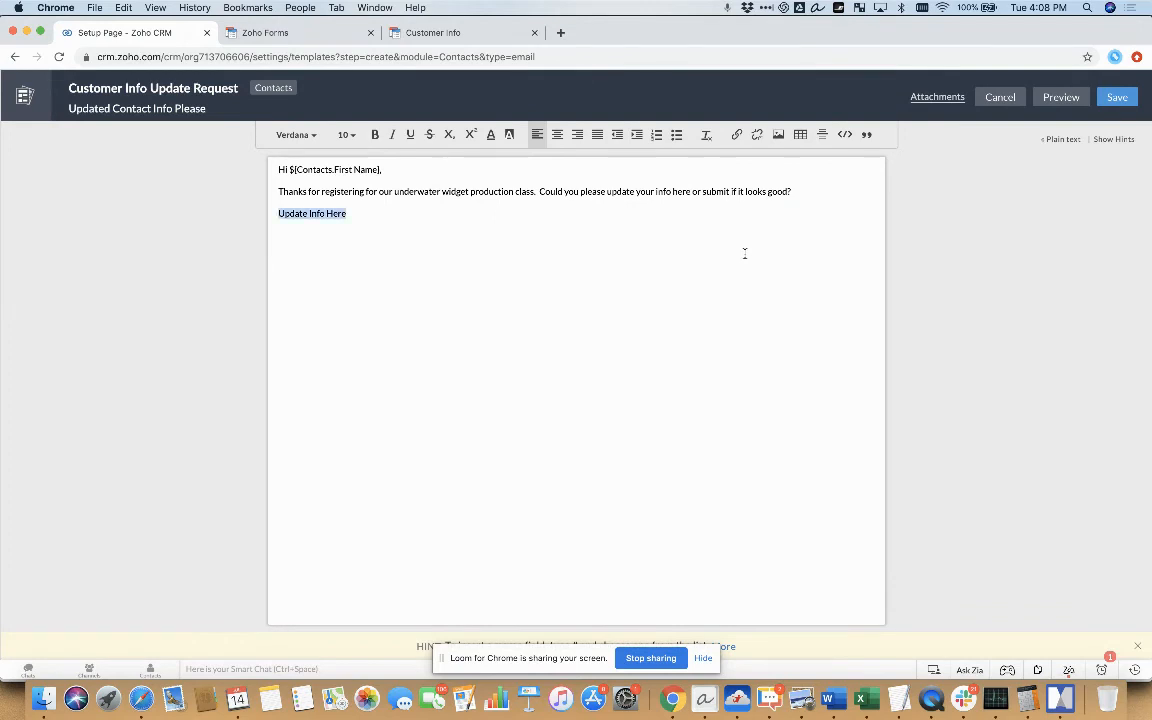
left_click(737, 134)
left_click(563, 252)
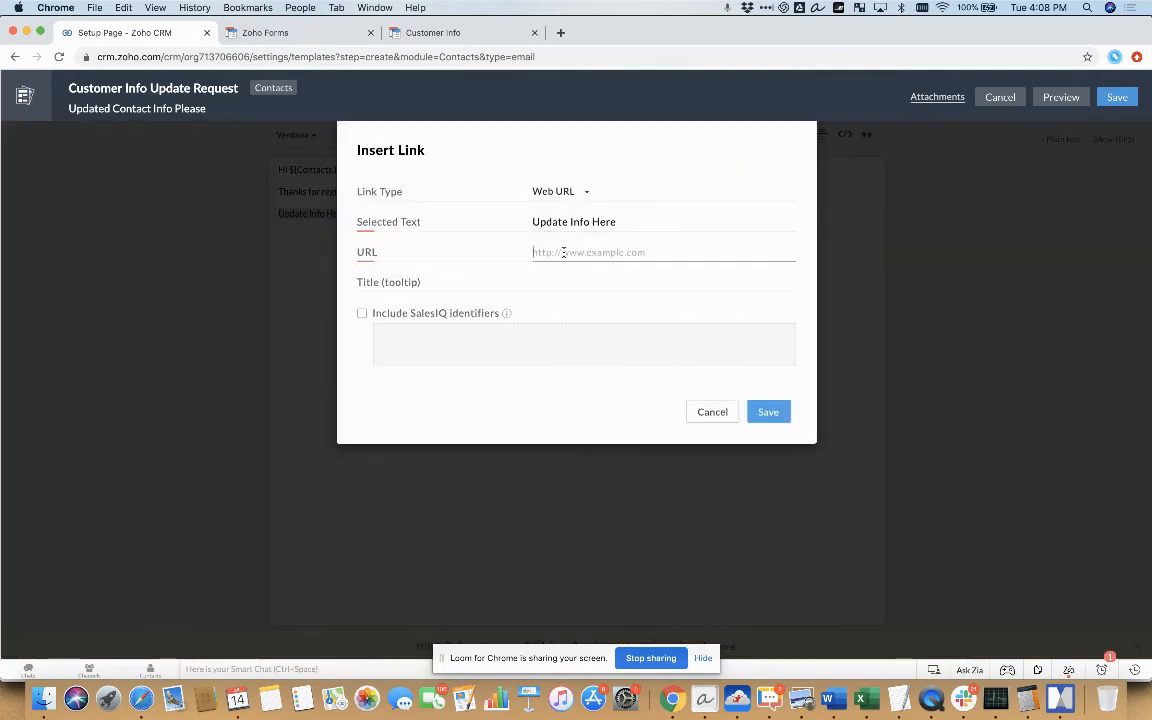
type("https://forms.zohopublic.com/demo7yourcrmhero/form/CustomerInfo/formperma/mvSCv4s9pCab79P_mpyEq2QSSCShPosKPpFFV4SLvac?first=${Contacts.First Name}&last=${Contacts.Last Name}&phone=${Contacts.Phone}&email=${Contacts.Email}")
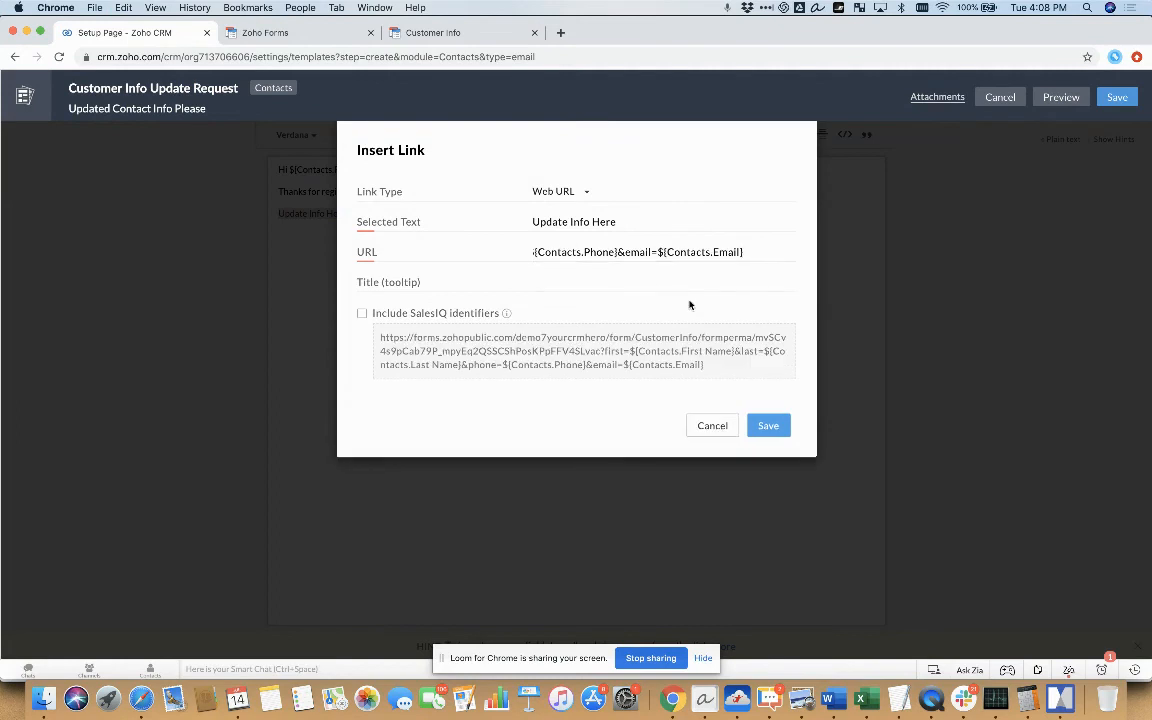
left_click(767, 426)
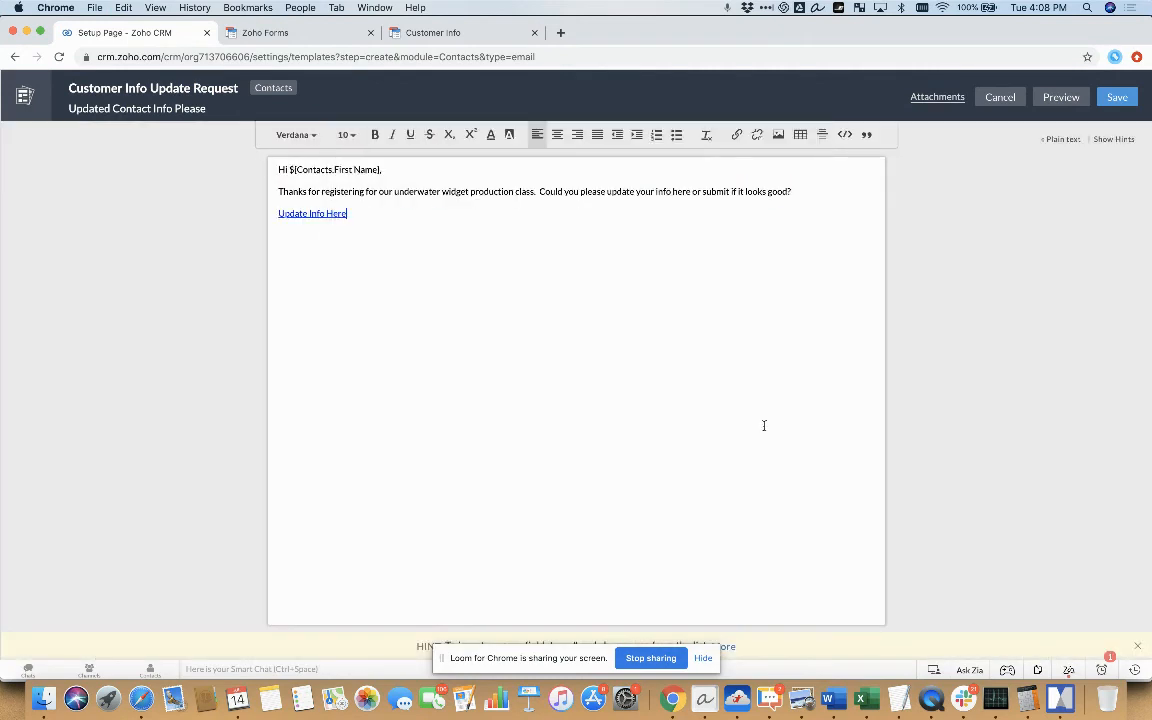
Close the email body with "Thanks!" and the sender's first name, and save the template to the Demo folder
type("hanks!")
left_click(1117, 97)
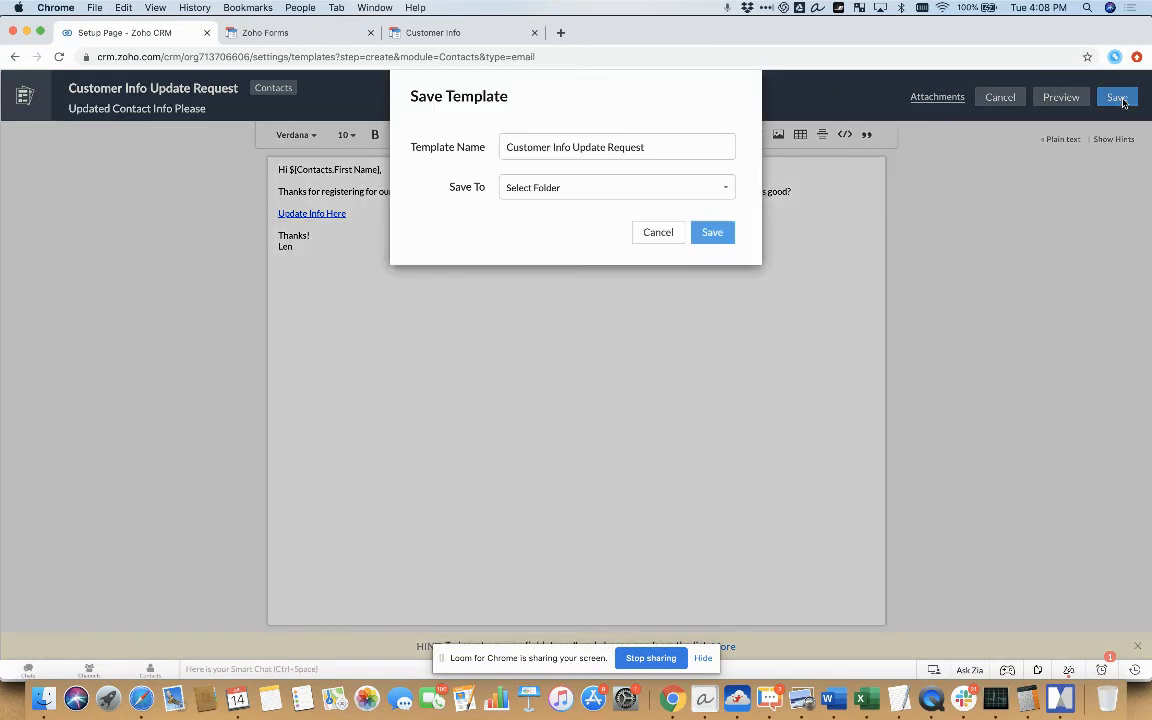
left_click(640, 187)
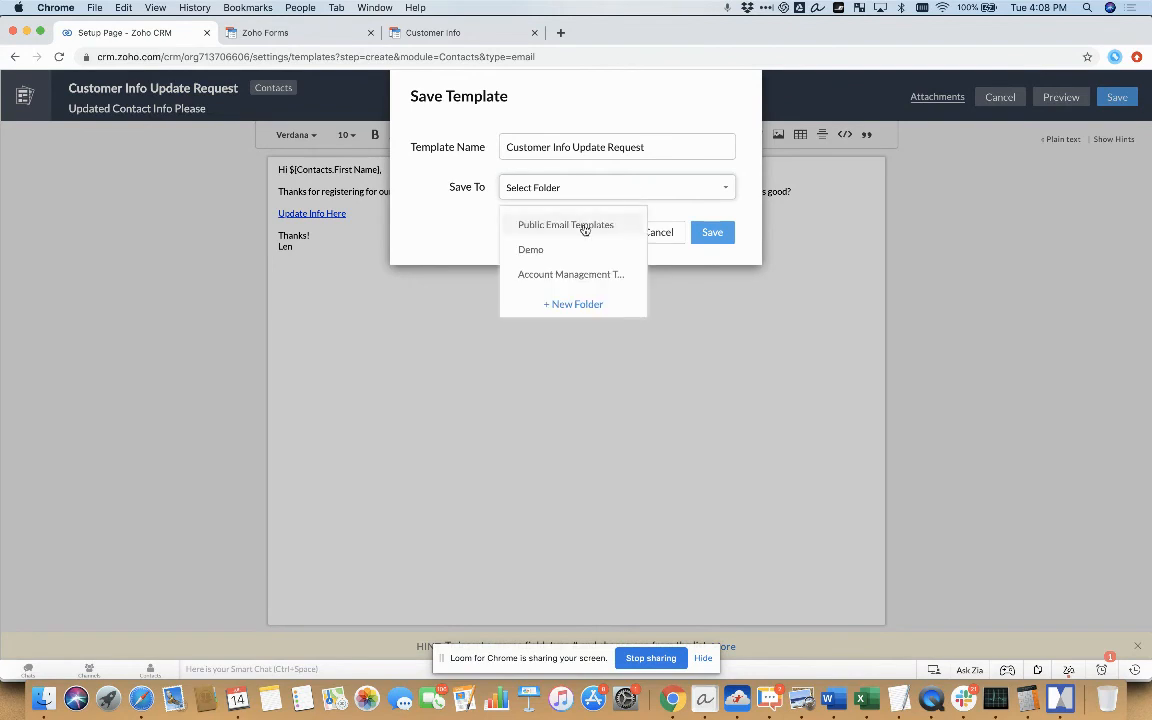
left_click(545, 250)
left_click(717, 237)
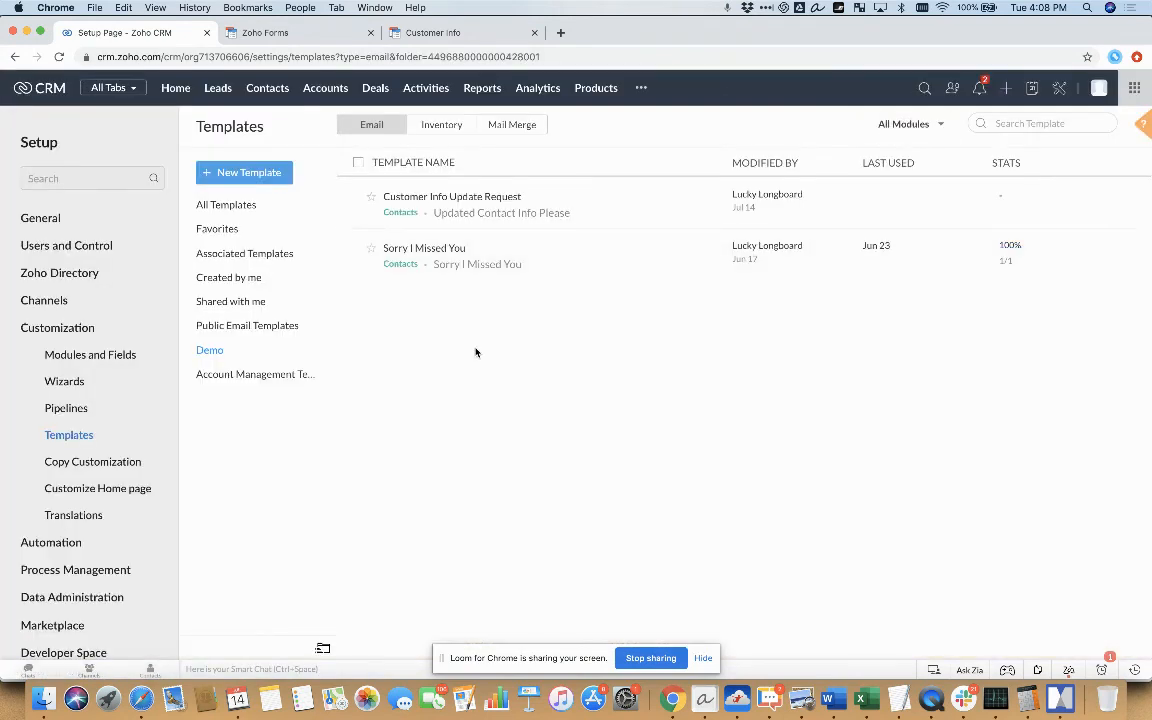
Open the contact belonging to the ACME Industries account and fill in the contact's phone number
left_click(266, 89)
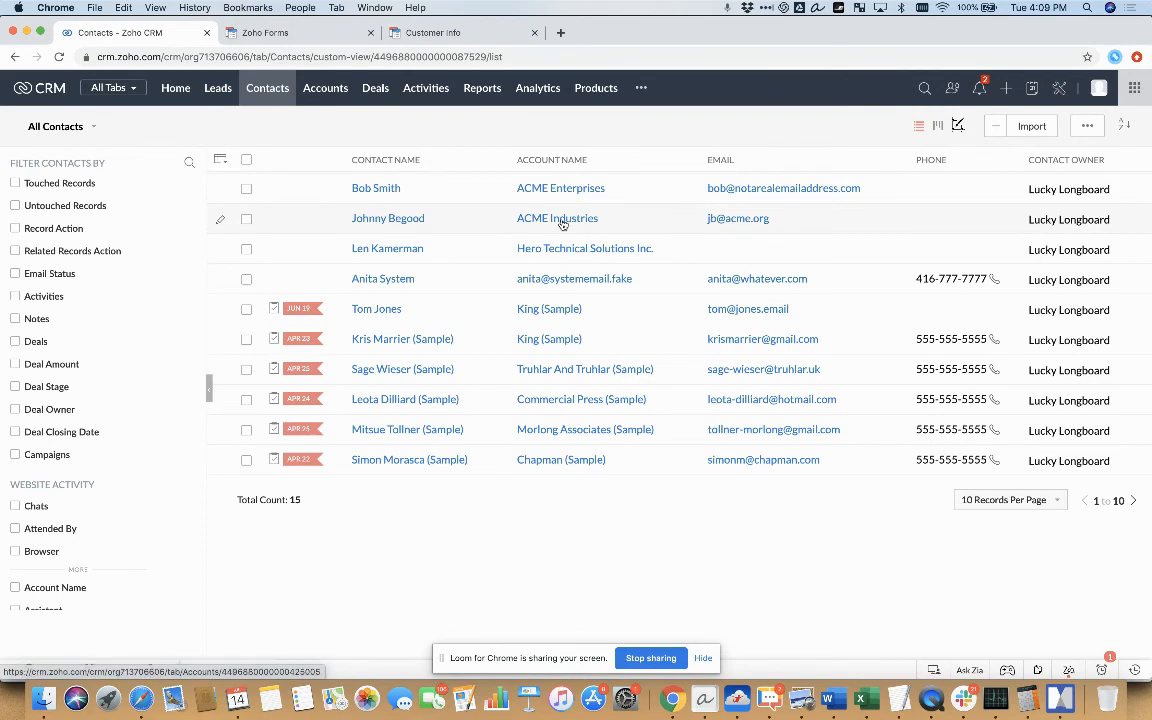
left_click(527, 222)
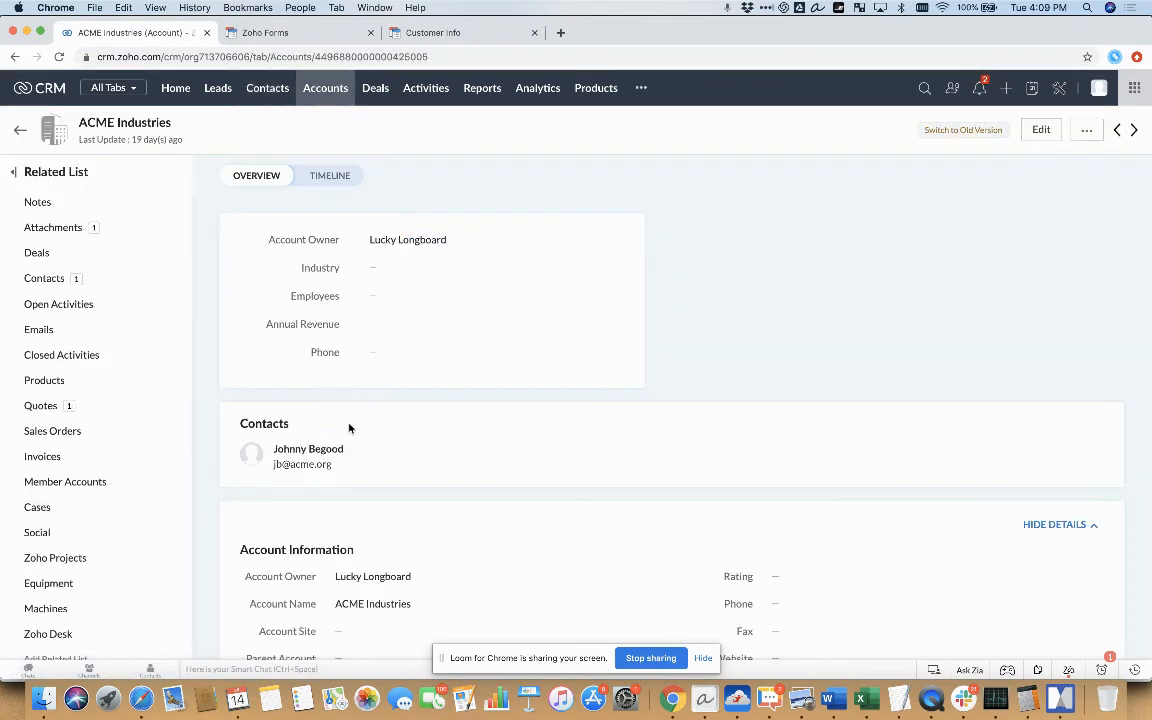
left_click(320, 450)
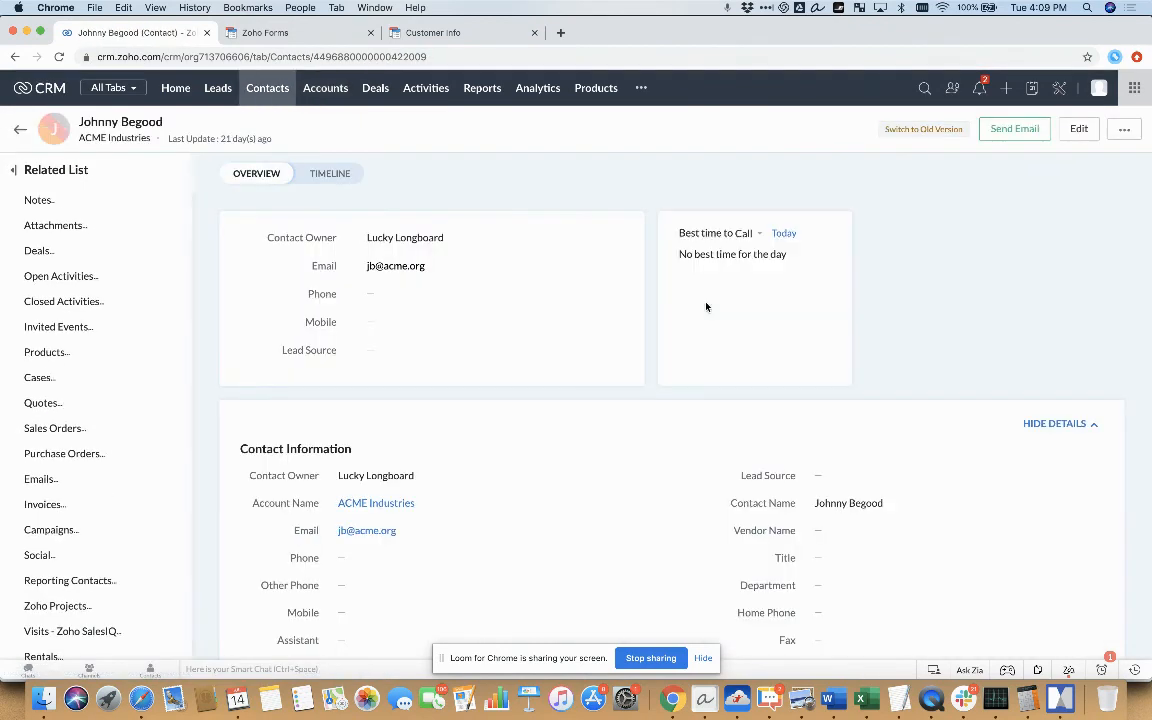
left_click(437, 295)
type("12")
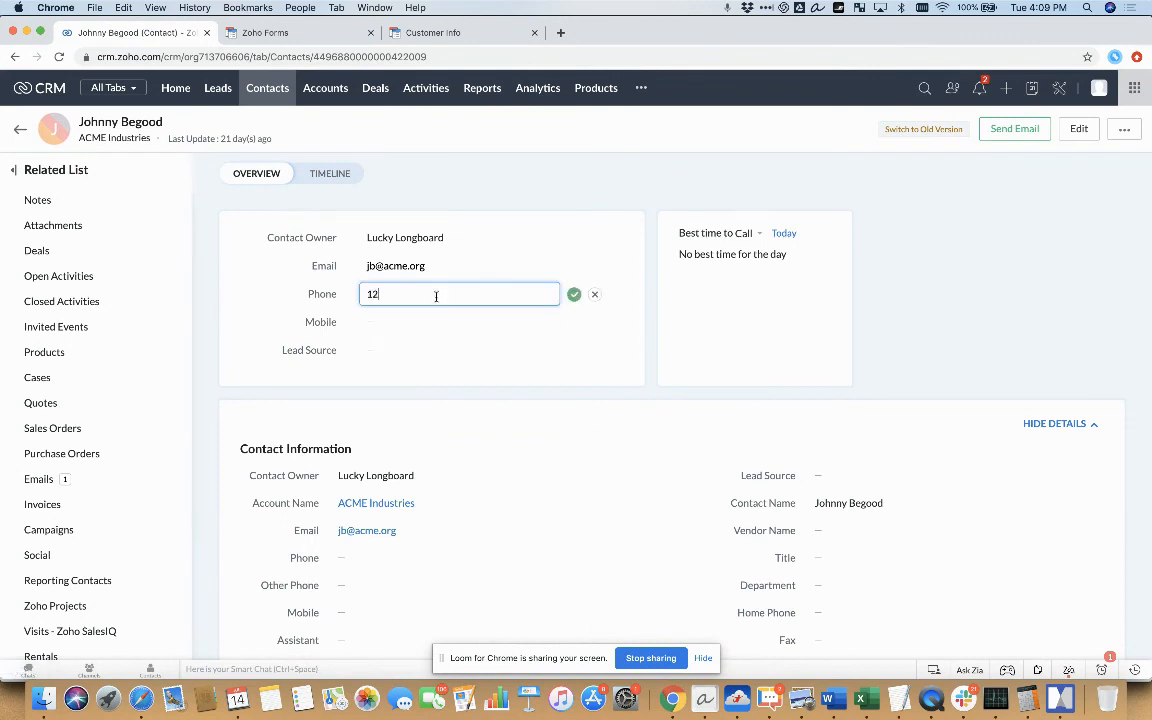
type("3-345-5678")
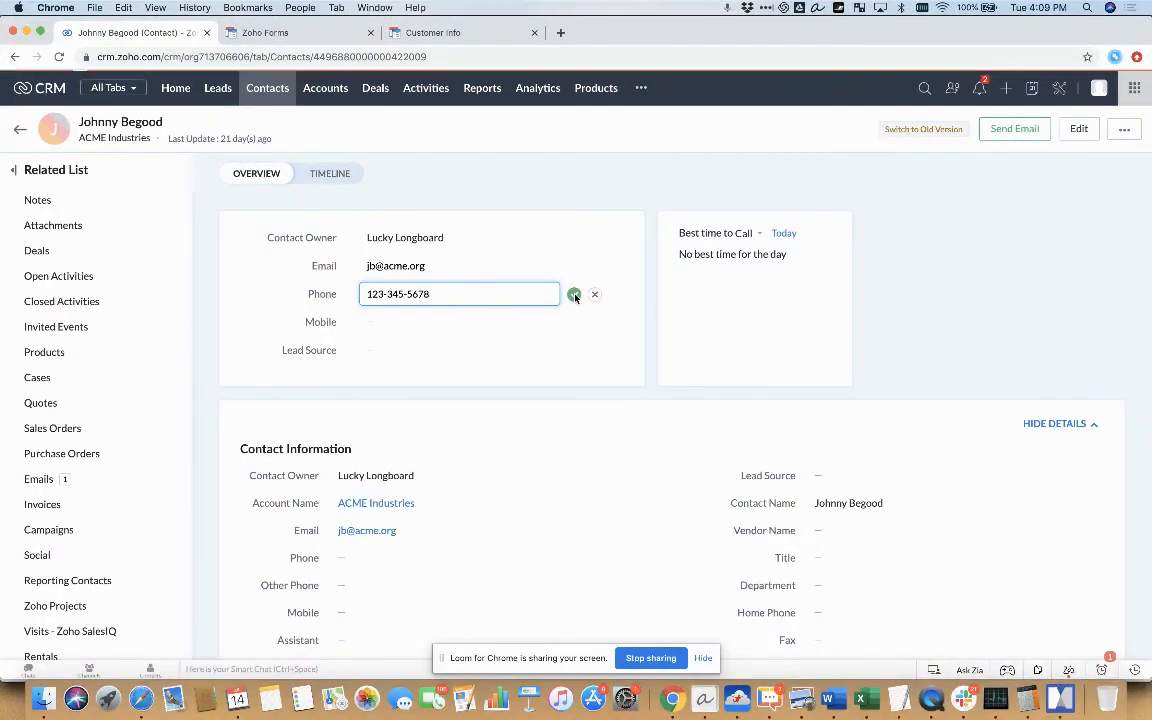
left_click(574, 294)
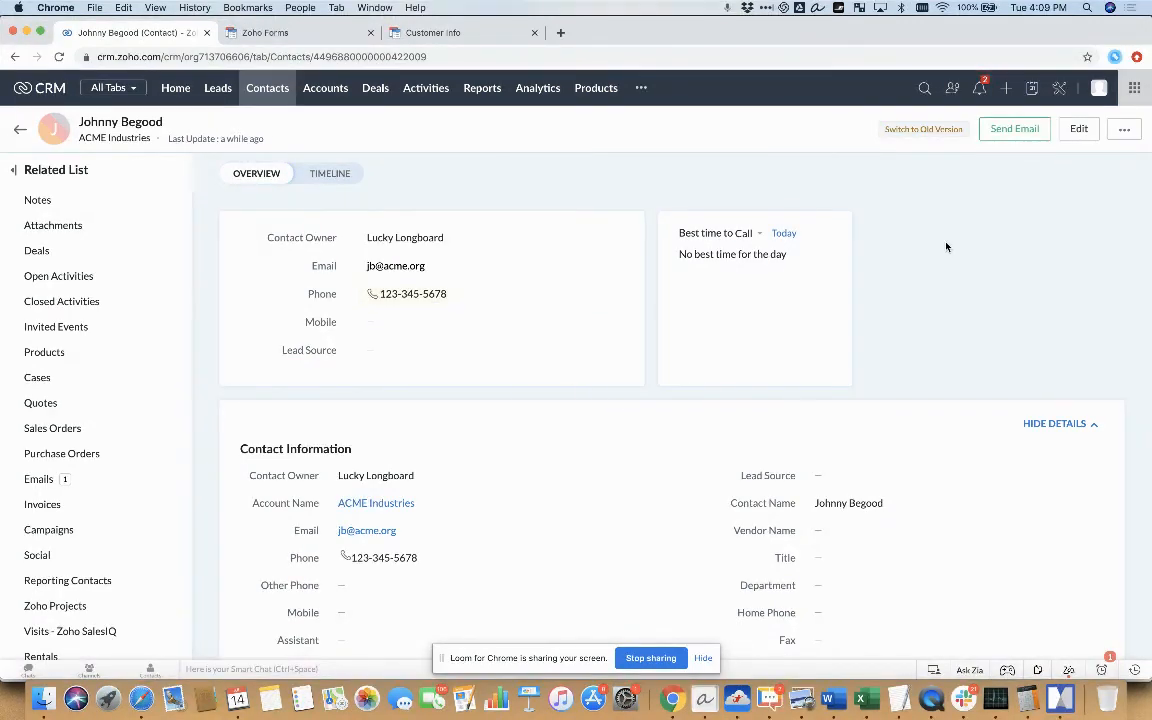
Start an email to this contact and apply the Customer Info Update Request template
left_click(1014, 129)
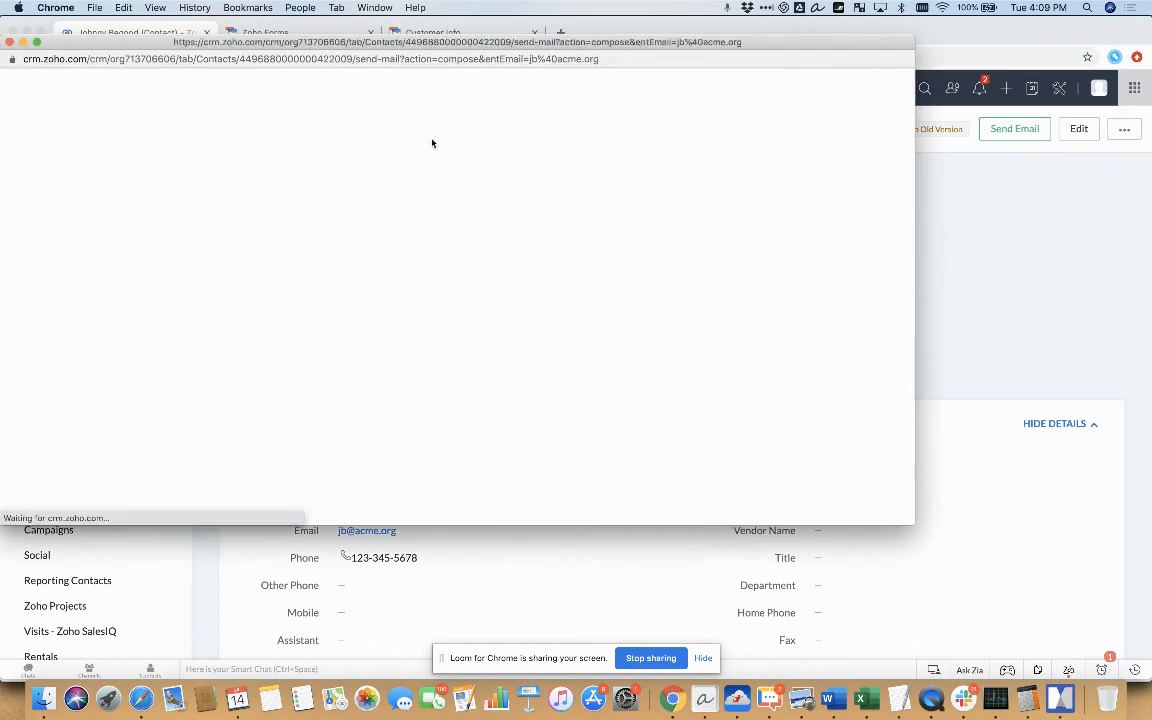
left_click(420, 103)
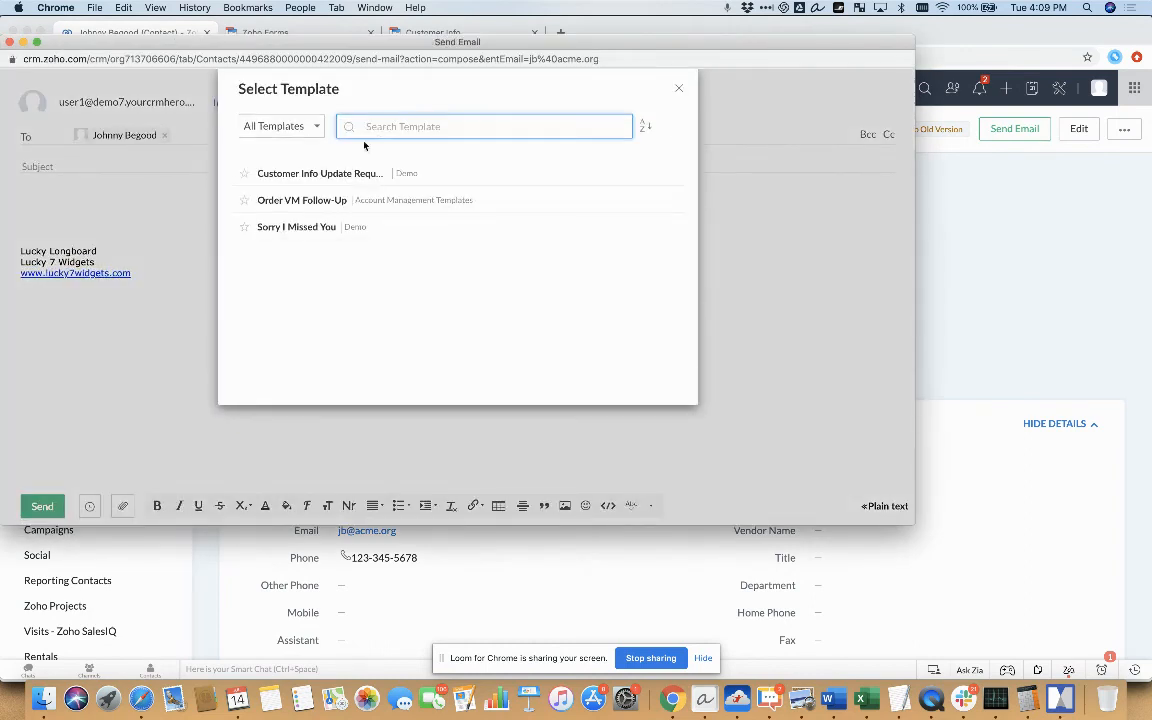
left_click(317, 175)
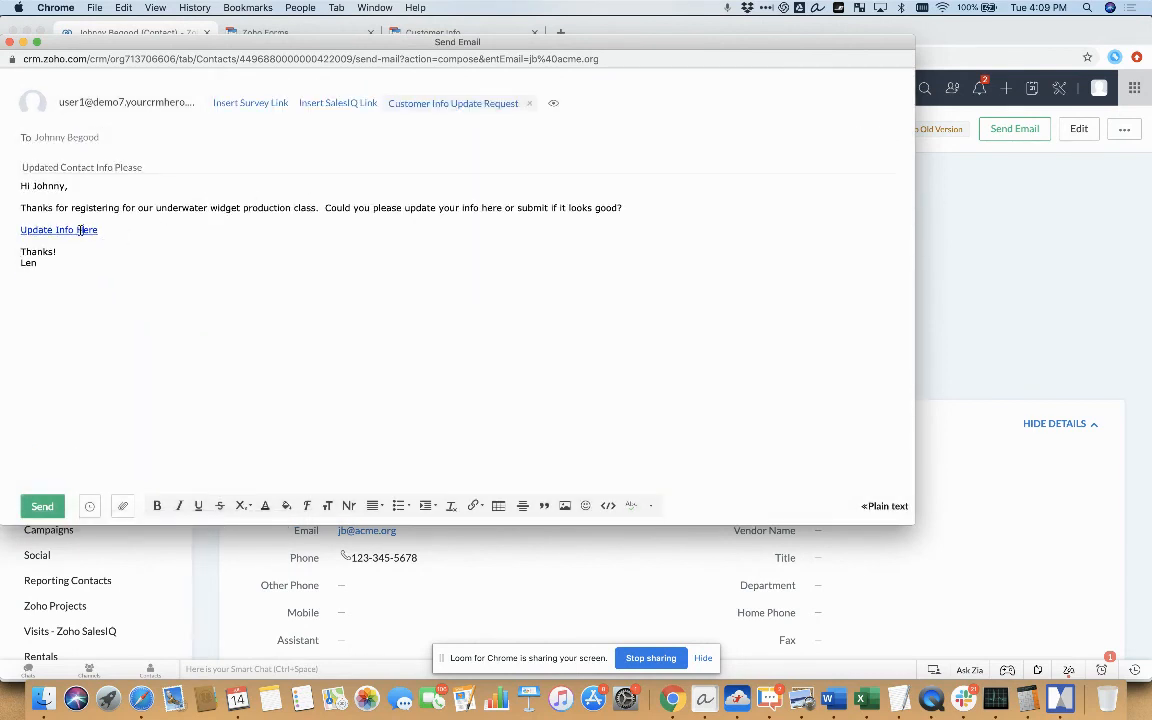
Examine the merged URL parameters behind the "Update Info Here" link without altering the link
left_click_drag(99, 230, 17, 230)
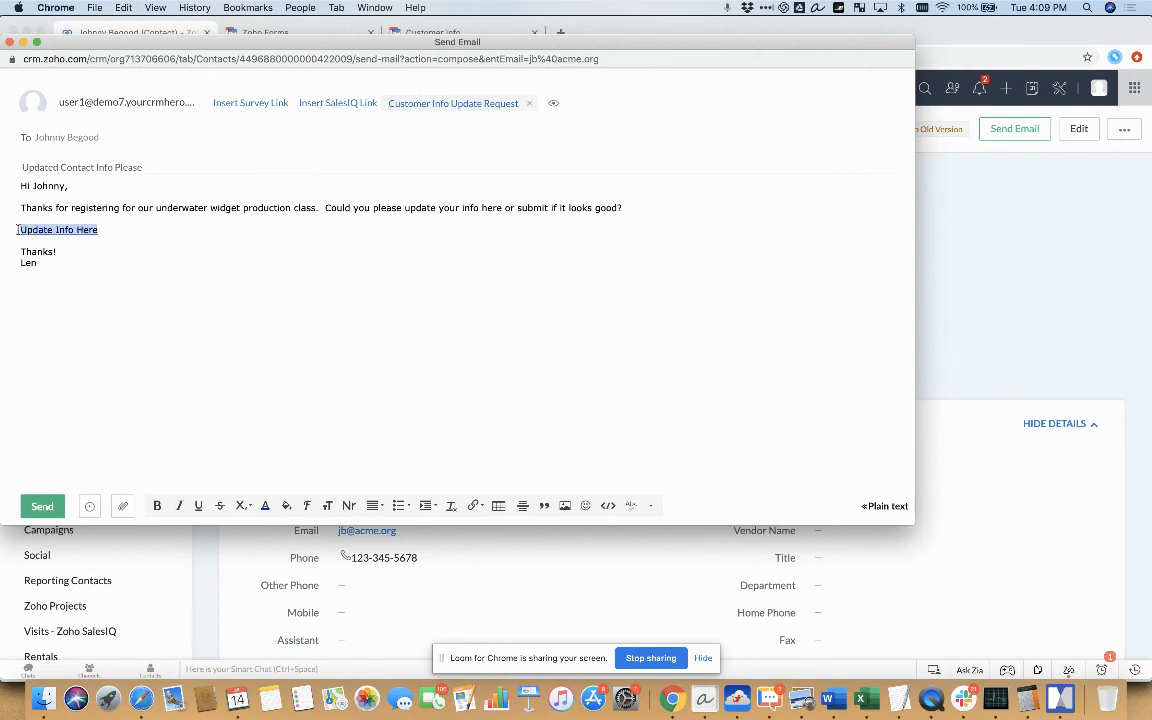
left_click(473, 505)
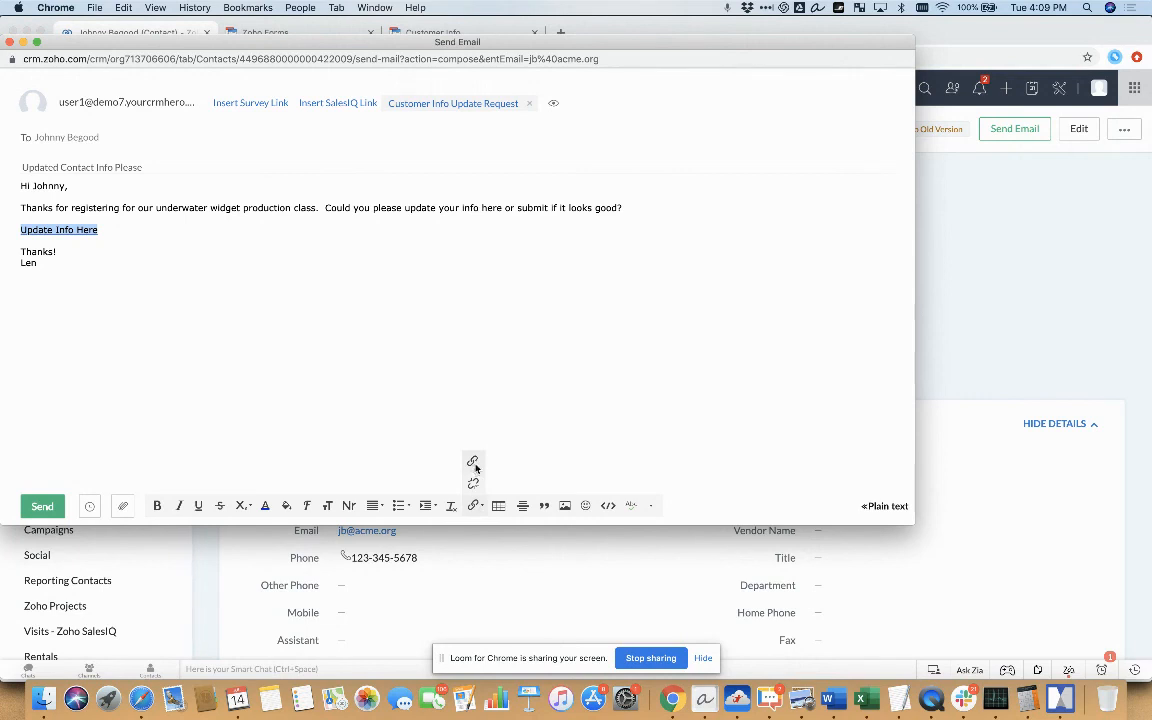
left_click(473, 464)
left_click(378, 248)
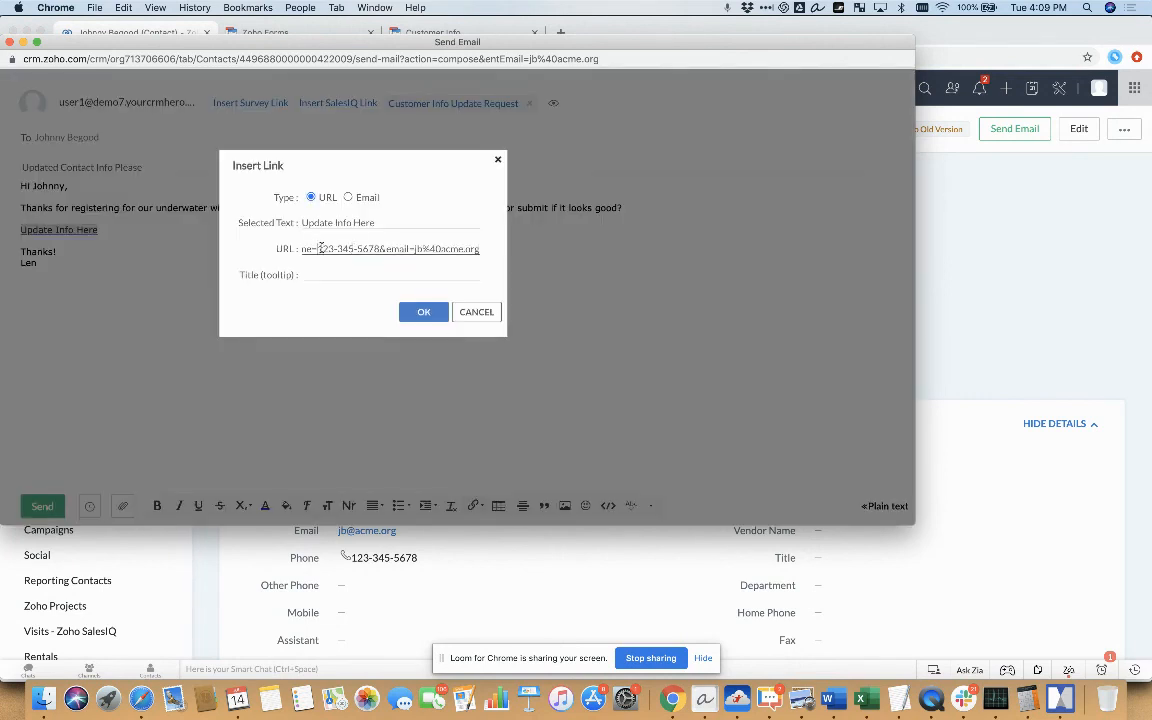
key("Left")
key("Left")
key("Left")
key("Left")
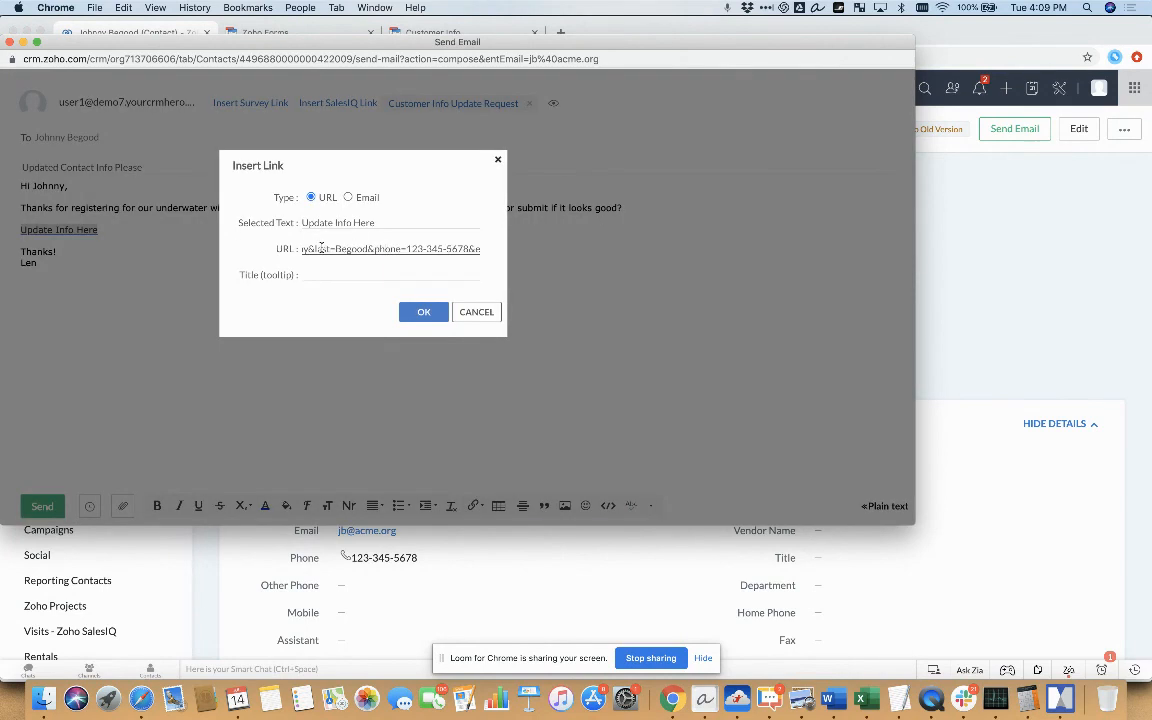
left_click(474, 314)
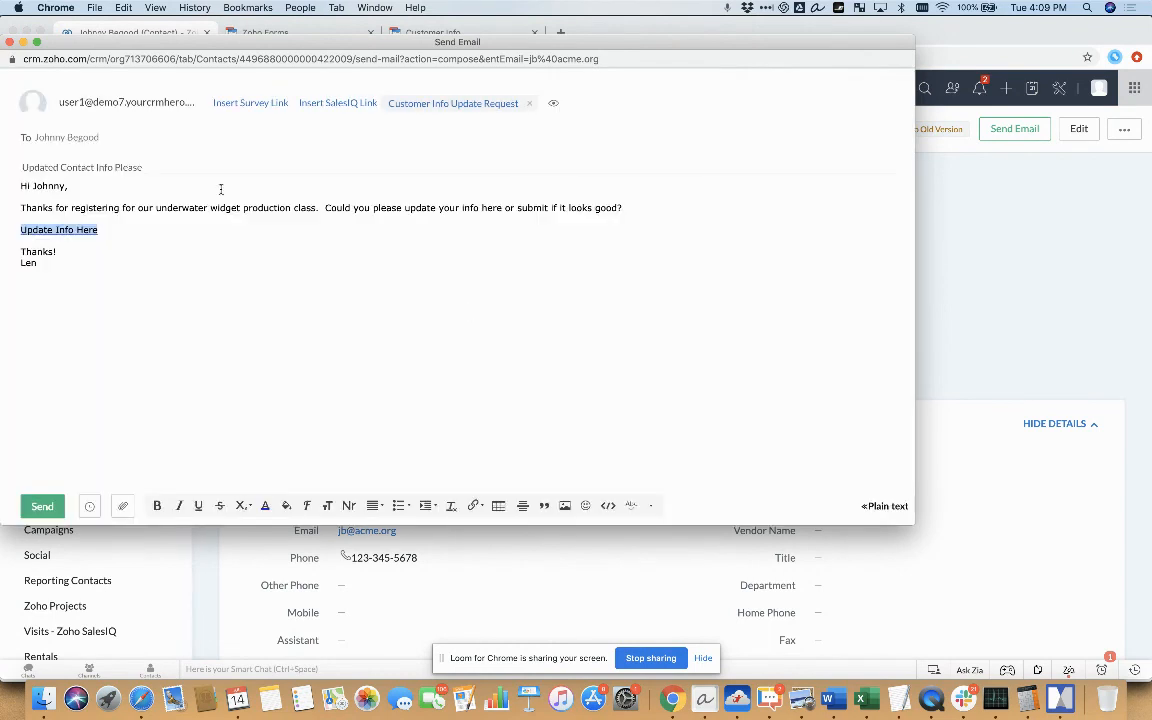
left_click(153, 195)
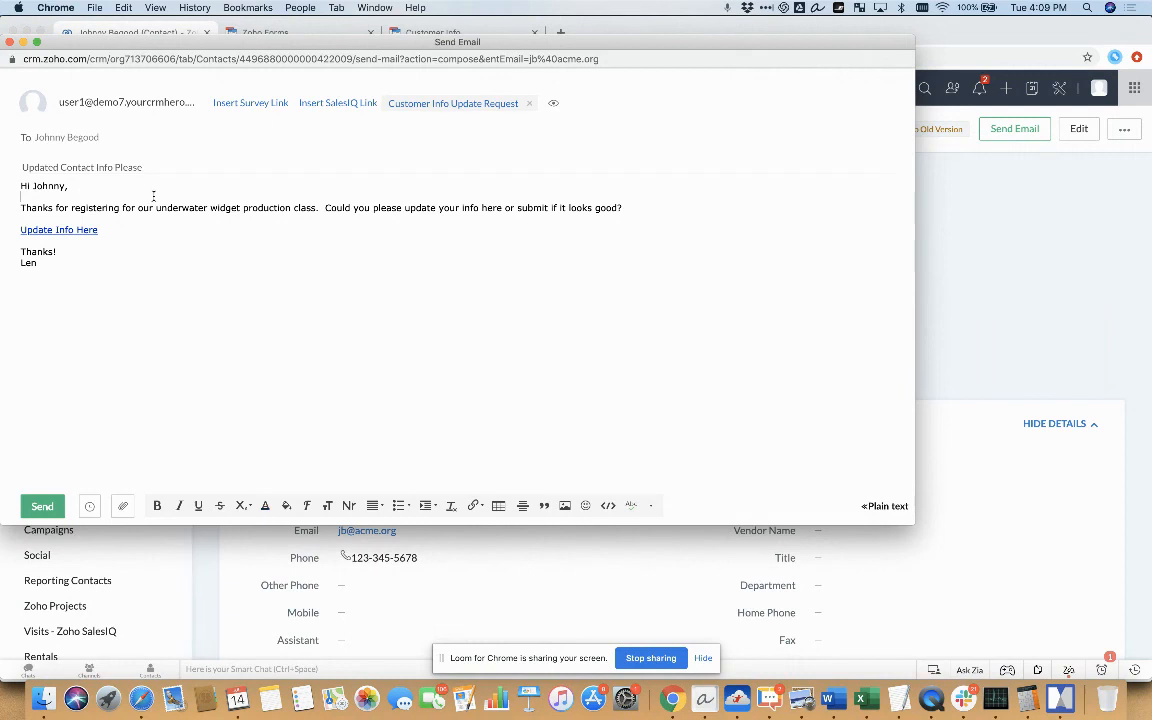
Copy the full merged form URL from the "Update Info Here" link's settings, leaving the link as it is
right_click(48, 229)
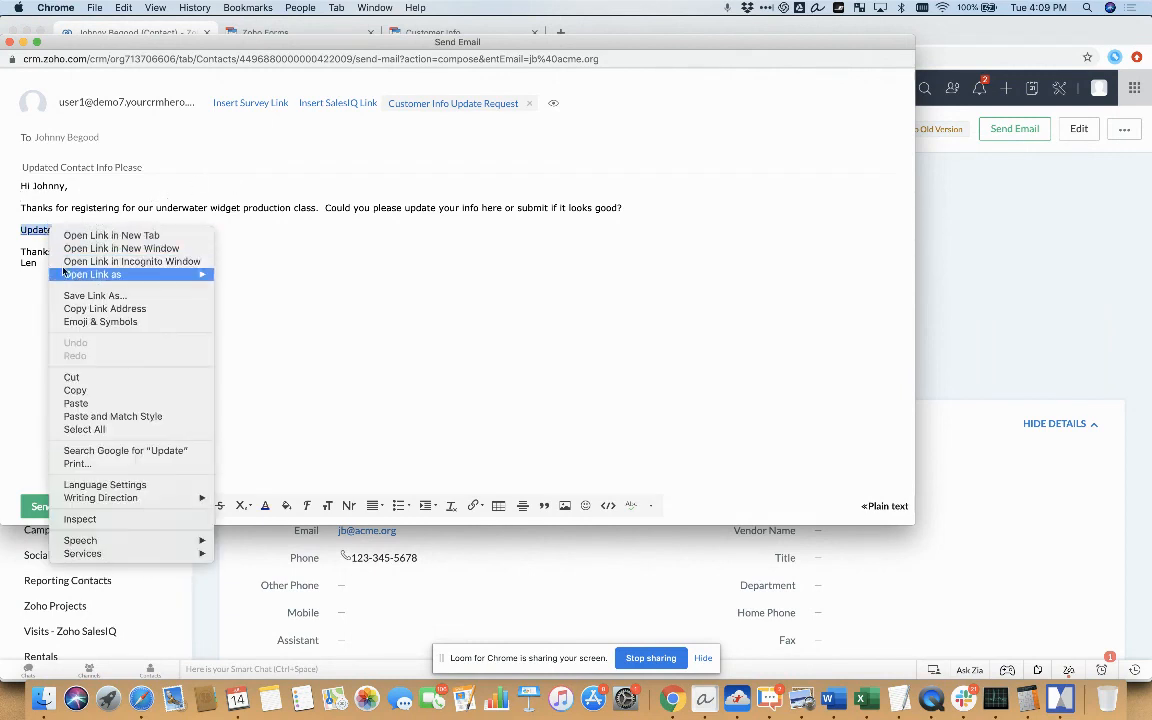
left_click(32, 237)
left_click_drag(98, 229, 22, 229)
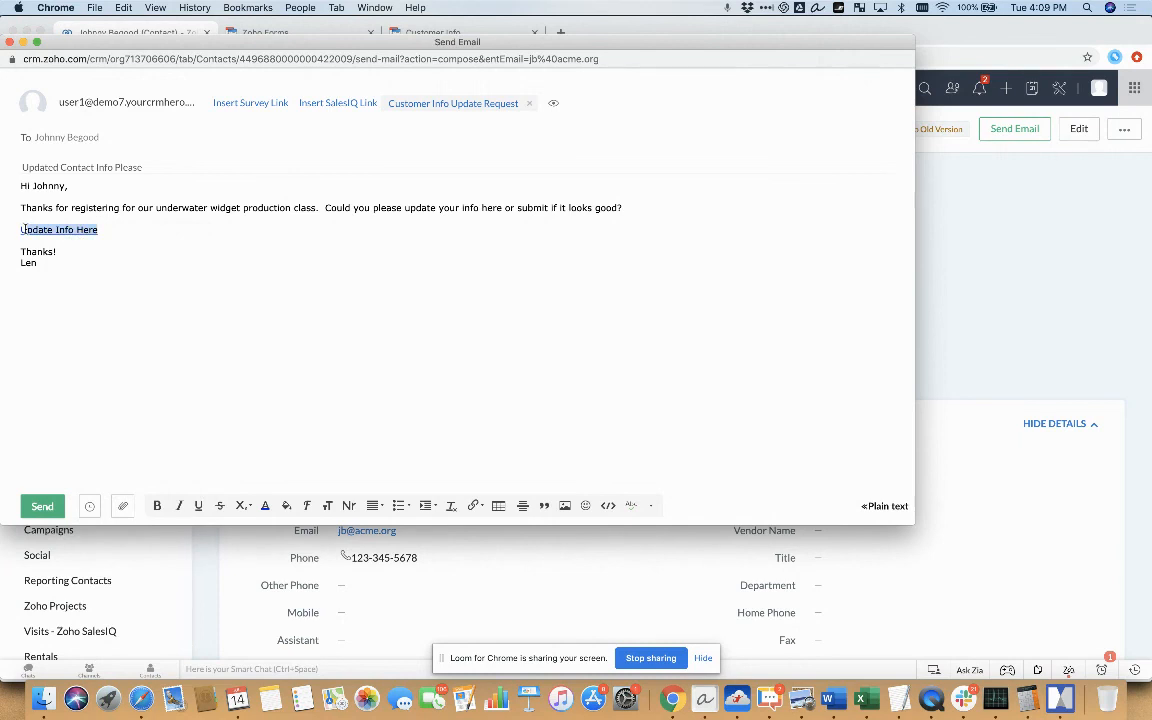
left_click(473, 504)
left_click(472, 460)
left_click(432, 248)
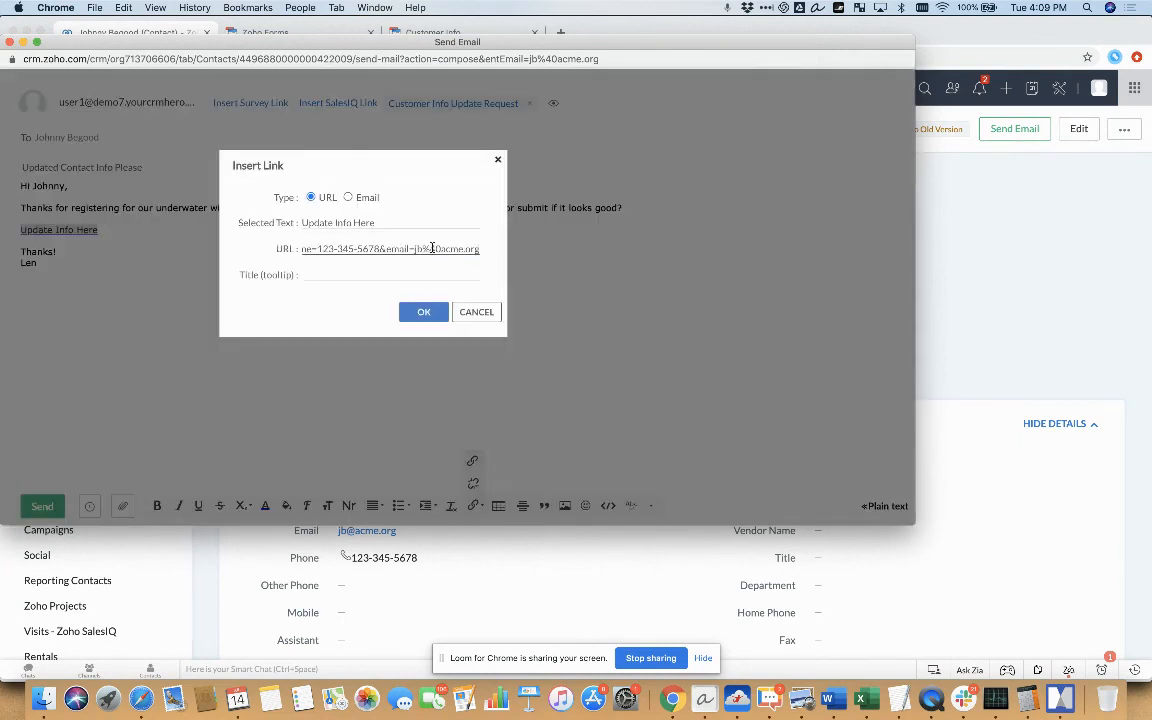
key("super+a")
right_click(433, 248)
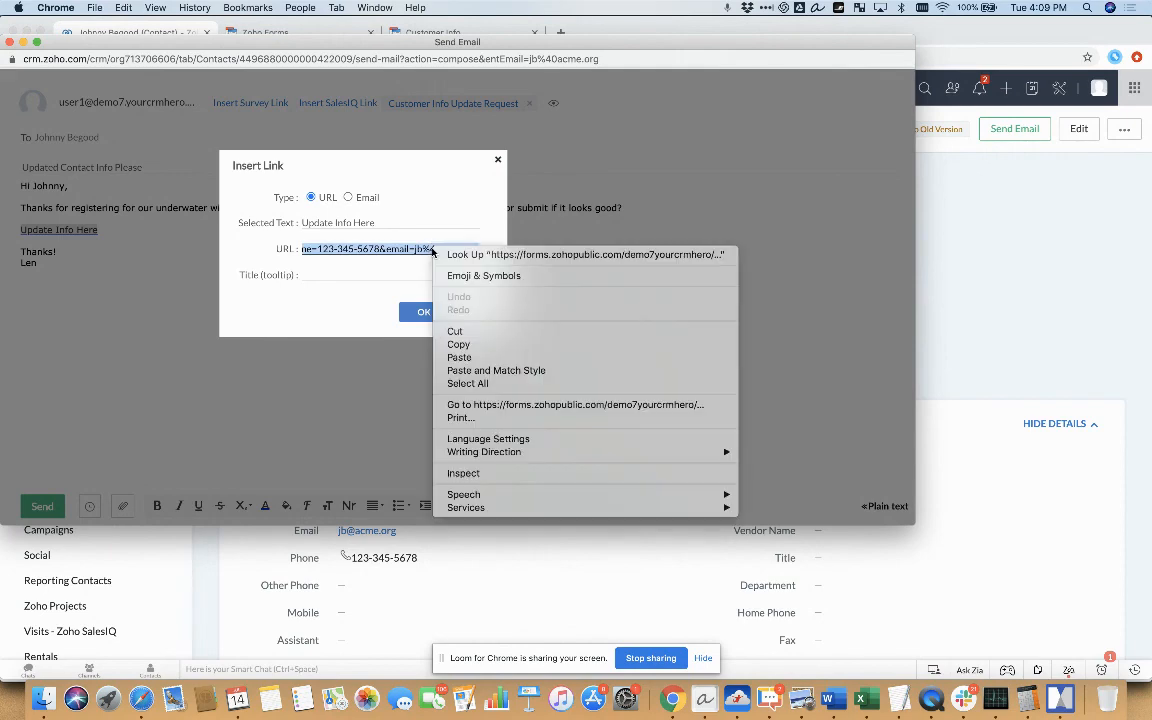
left_click(459, 344)
left_click(476, 312)
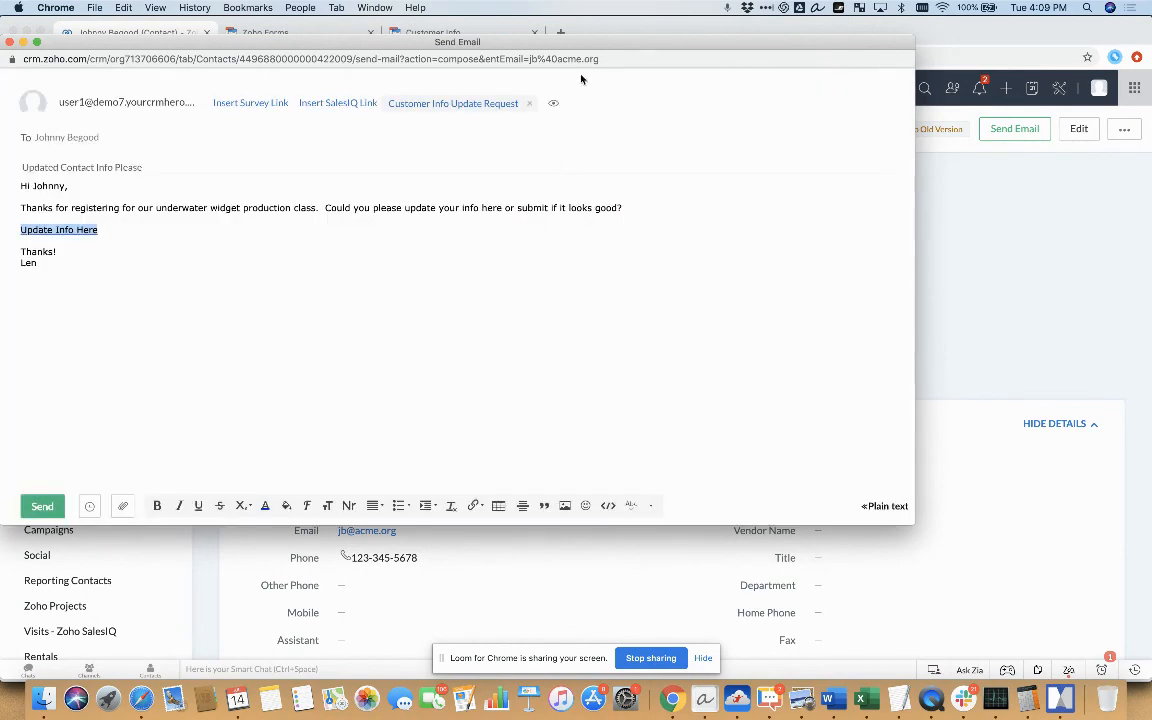
Load the copied form URL in an incognito window to check the prefilled Customer Info fields, and return to the email draft
key("super+shift+n")
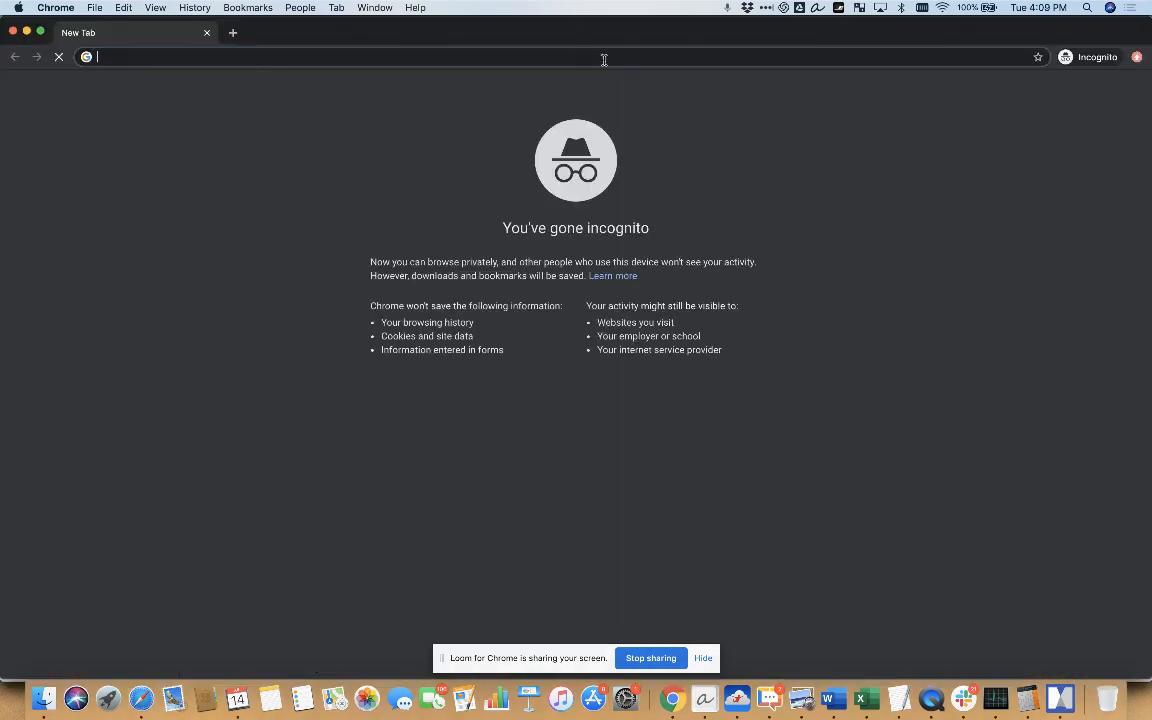
key("super+v")
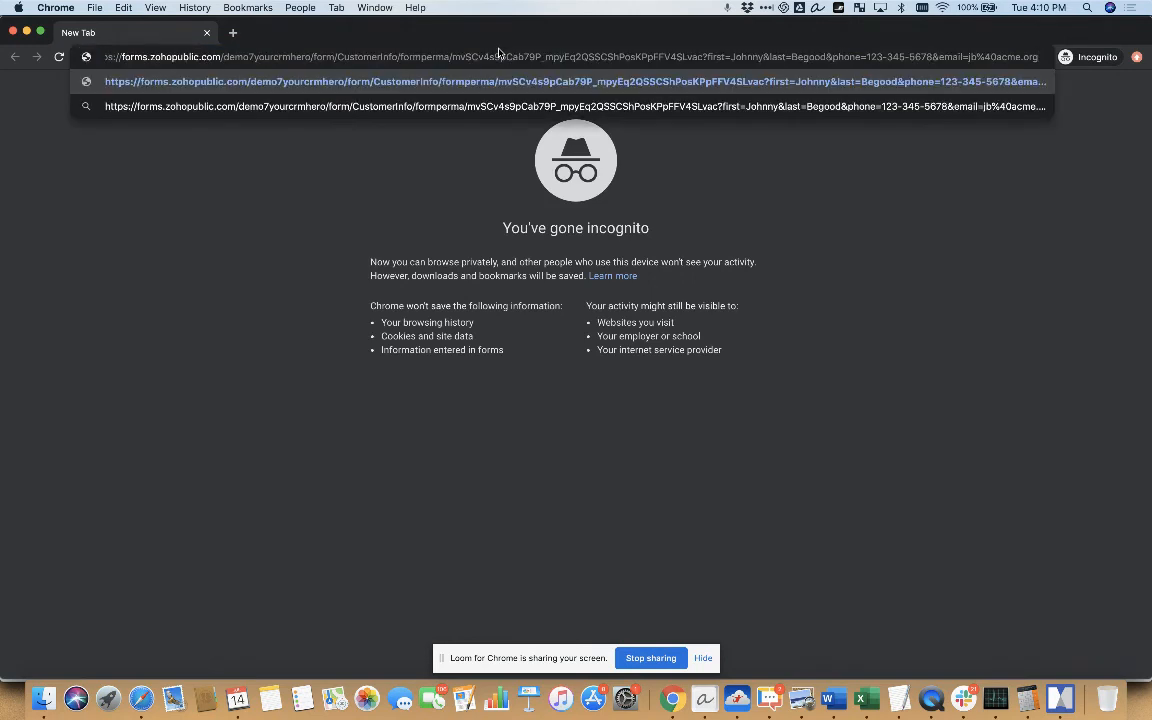
key("Return")
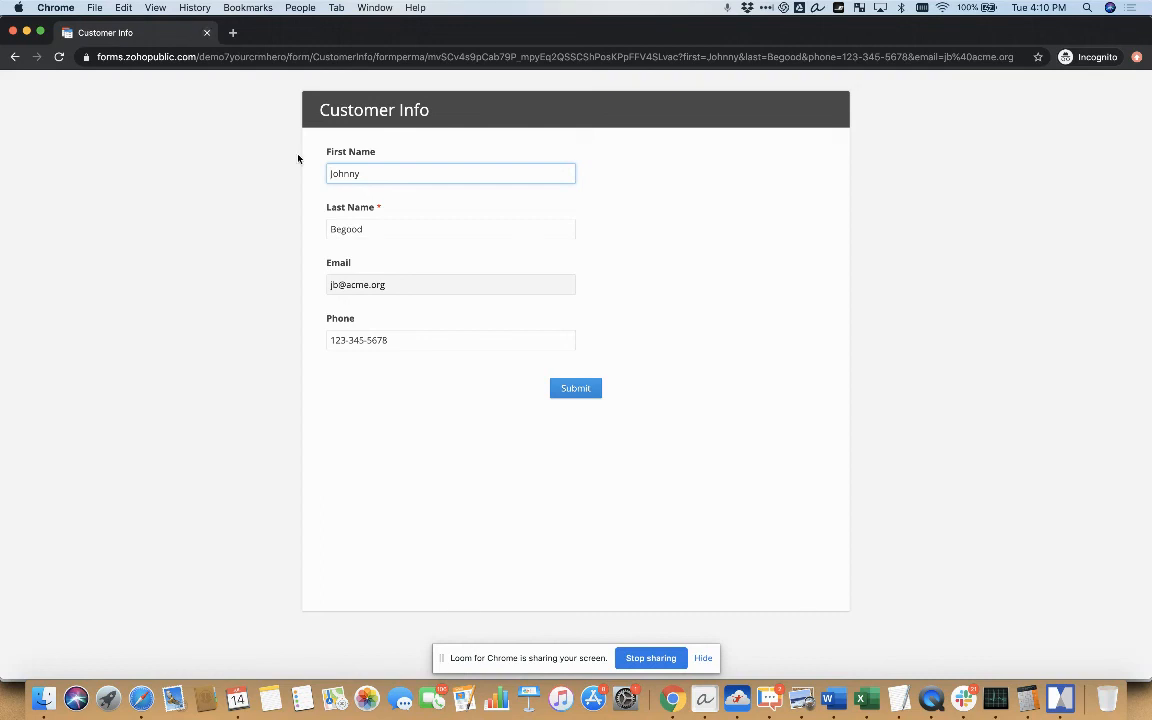
left_click(208, 34)
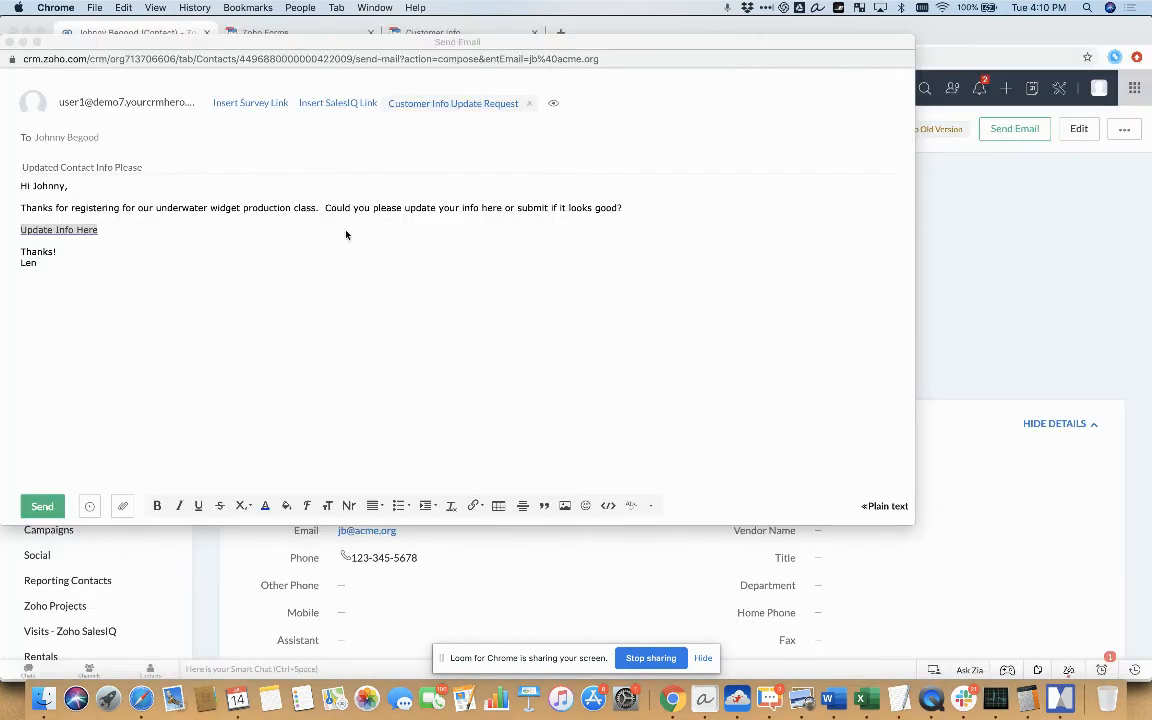
left_click(644, 211)
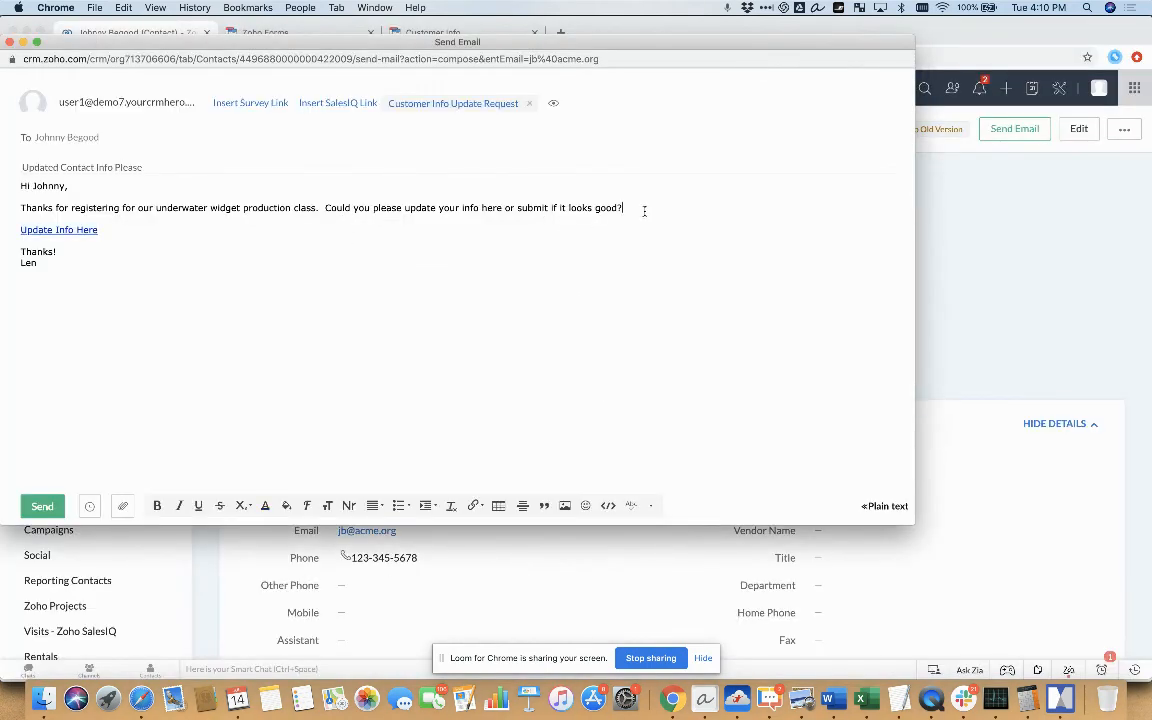